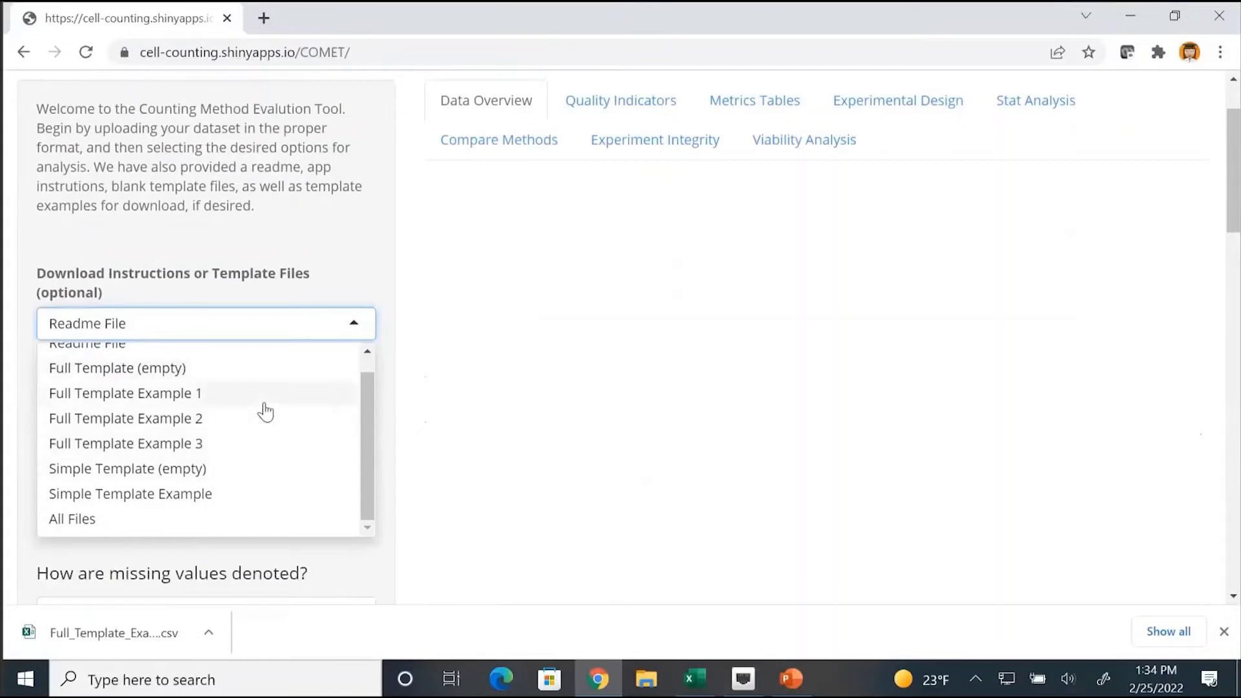
Switch to the COMET_readme workbook in Excel and read the READ ME sheet down to the experimental design and reporting figures.
{"action": "scroll", "coordinate": [263, 410], "scroll_direction": "up", "scroll_amount": 1}
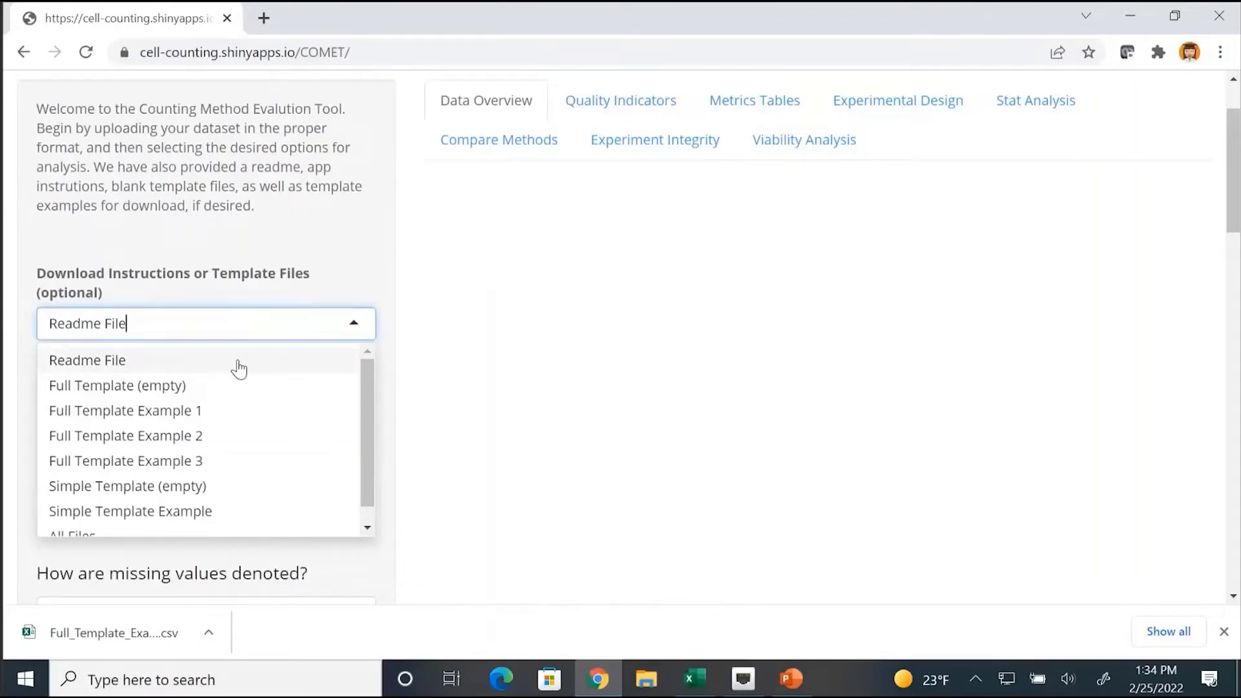
{"action": "left_click", "coordinate": [693, 683]}
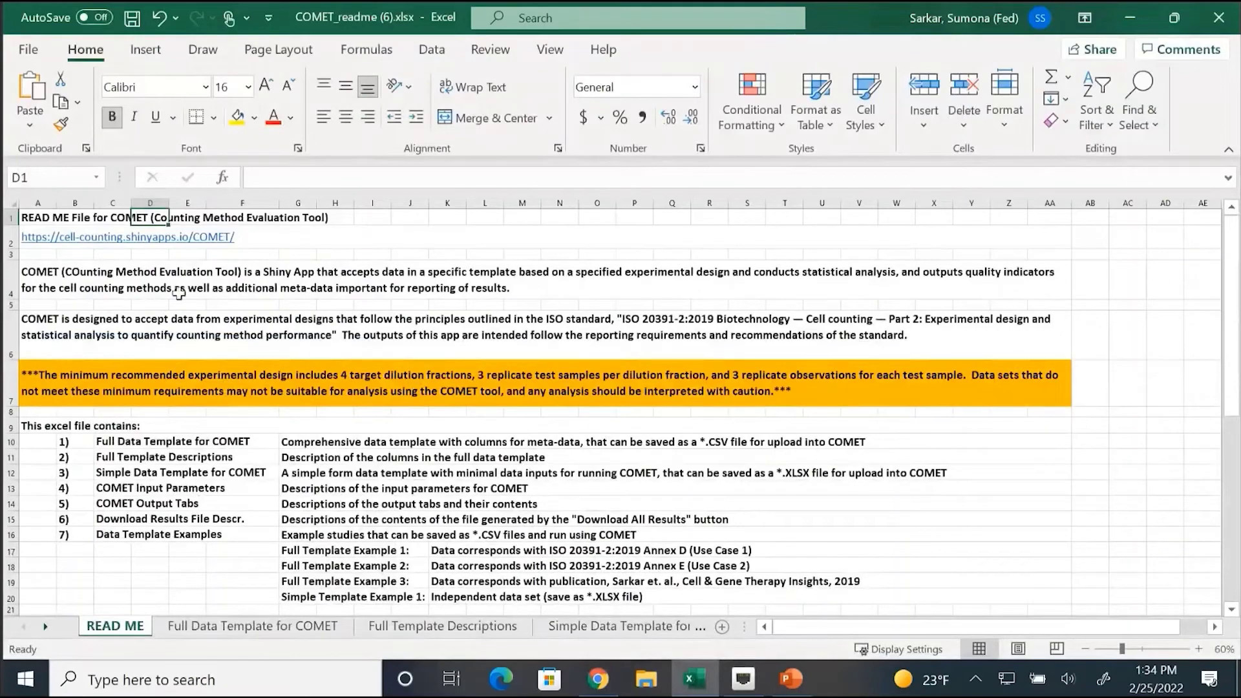
{"action": "scroll", "coordinate": [329, 335], "scroll_direction": "down", "scroll_amount": 2}
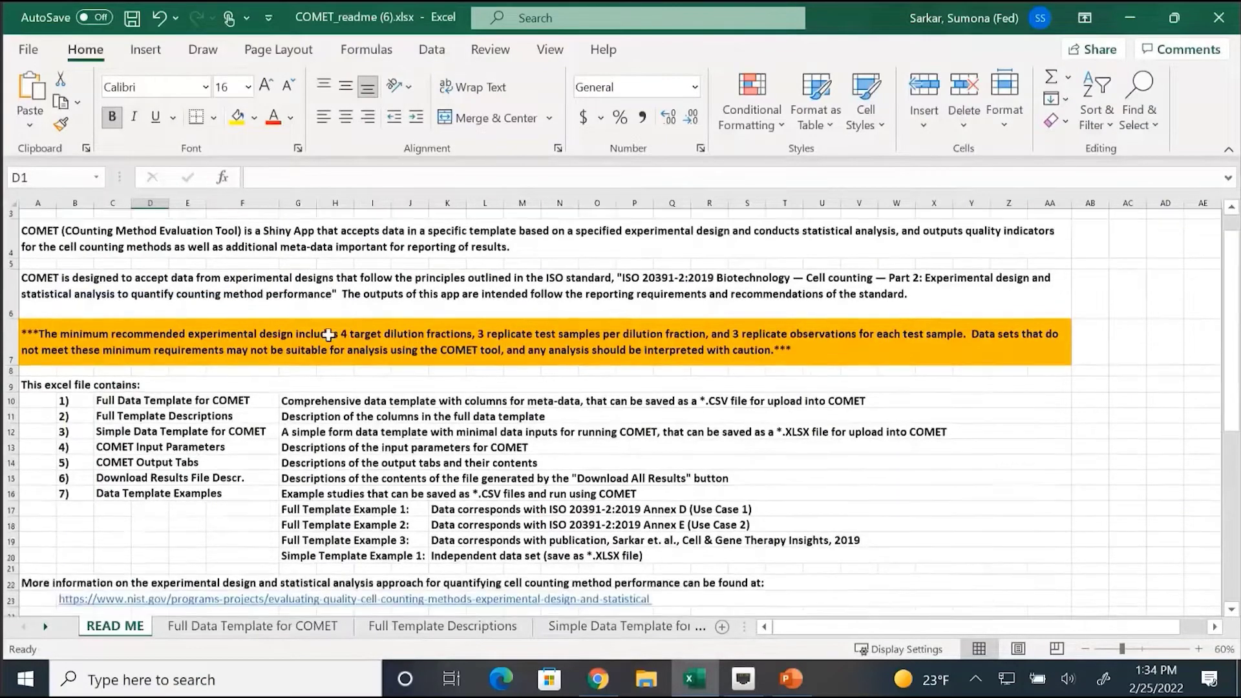
{"action": "scroll", "coordinate": [329, 334], "scroll_direction": "down", "scroll_amount": 1}
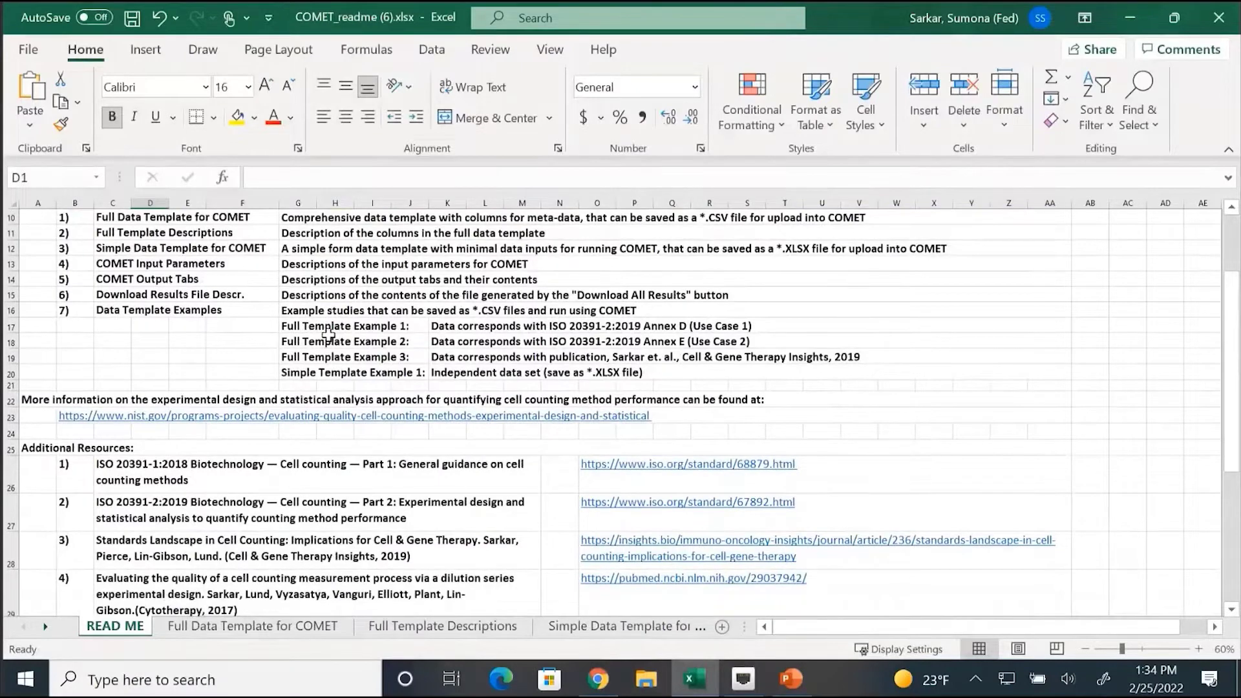
{"action": "scroll", "coordinate": [329, 334], "scroll_direction": "down", "scroll_amount": 1}
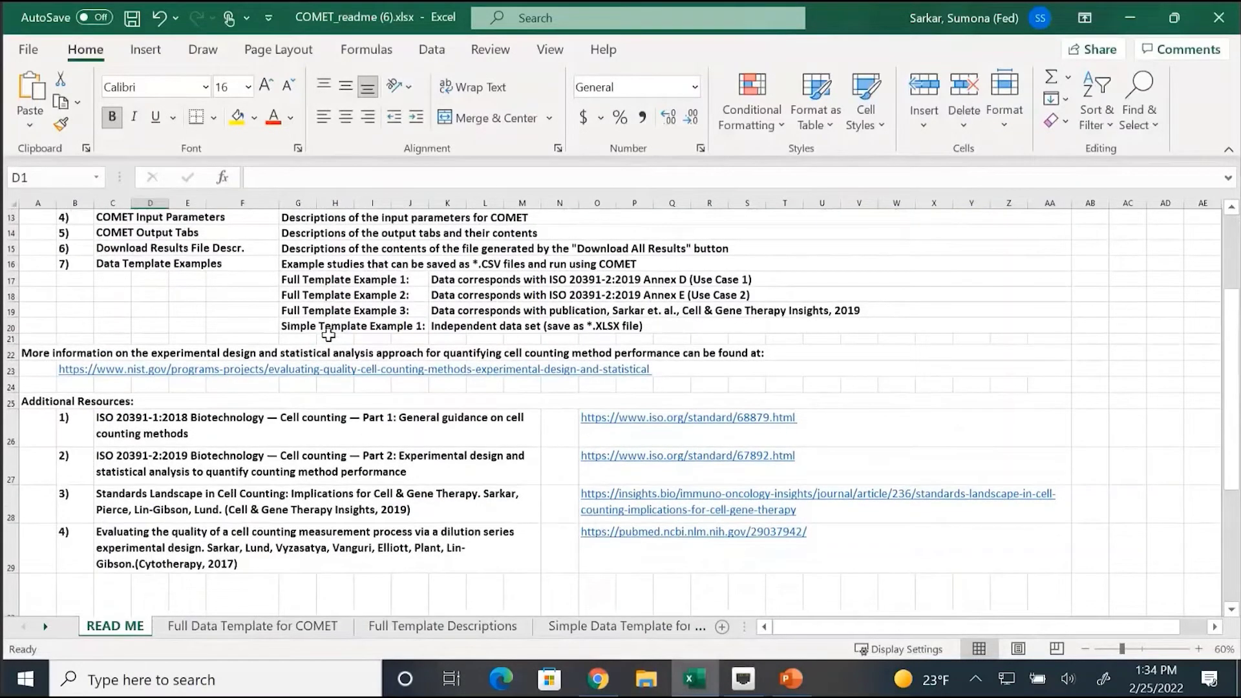
{"action": "scroll", "coordinate": [329, 335], "scroll_direction": "down", "scroll_amount": 1}
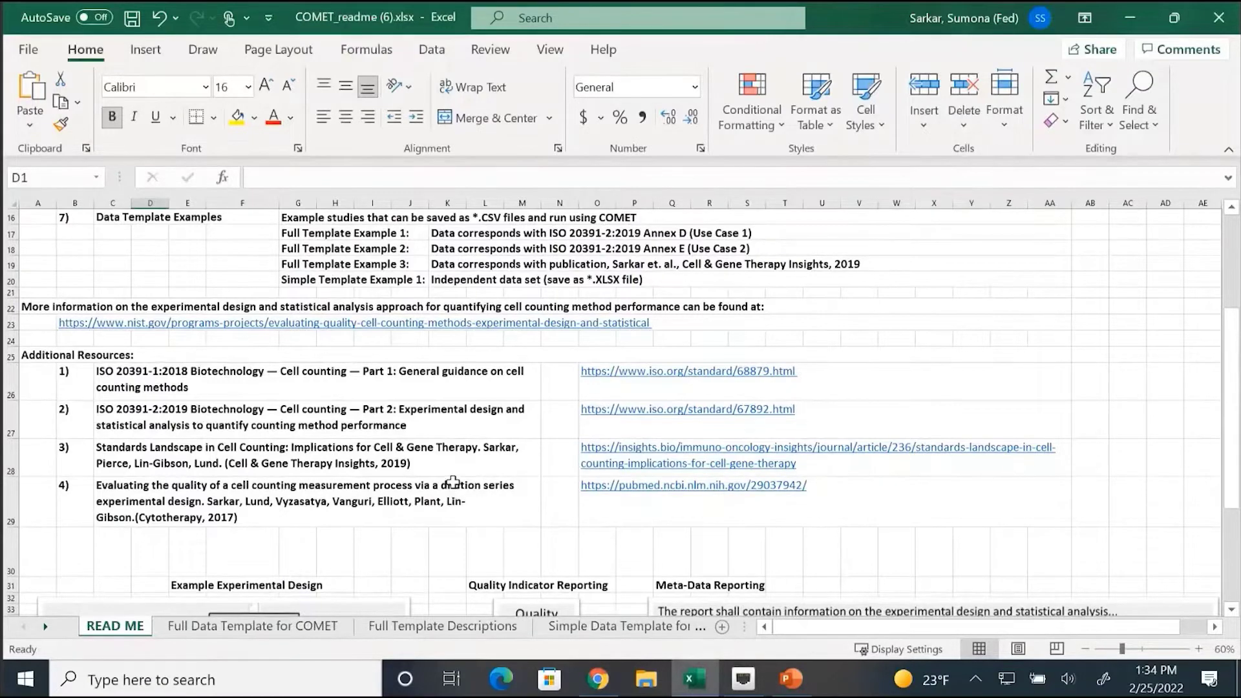
{"action": "scroll", "coordinate": [452, 482], "scroll_direction": "down", "scroll_amount": 4}
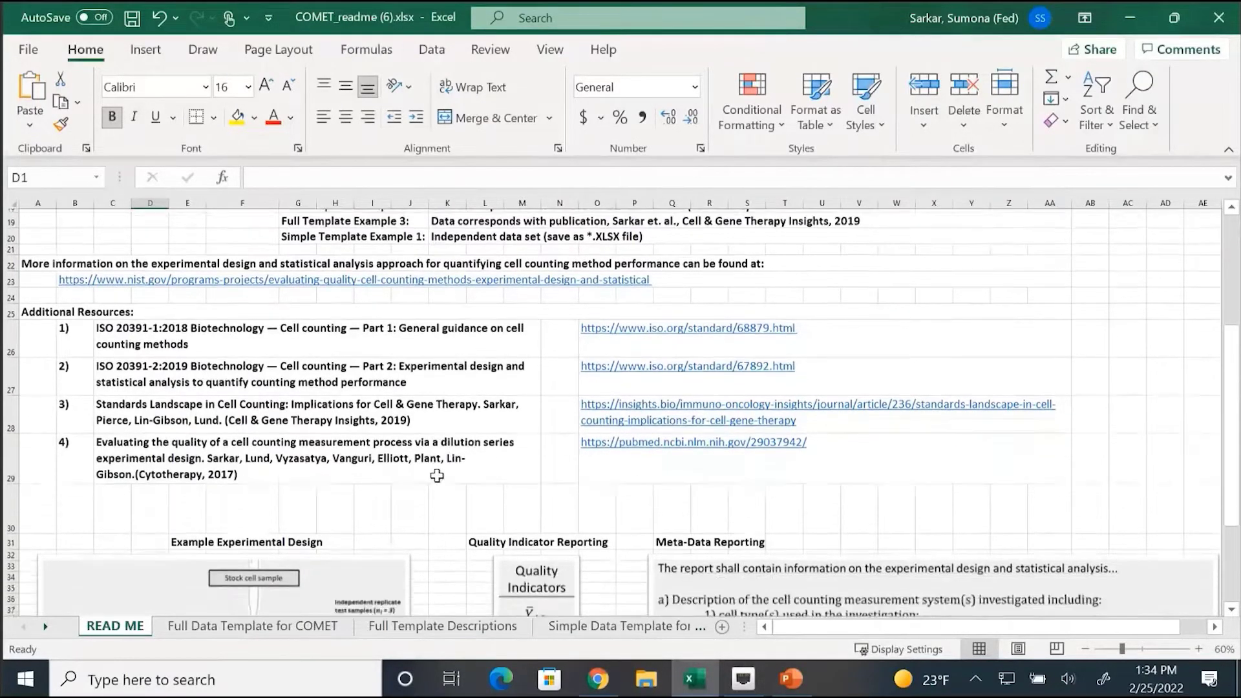
{"action": "scroll", "coordinate": [440, 479], "scroll_direction": "down", "scroll_amount": 4}
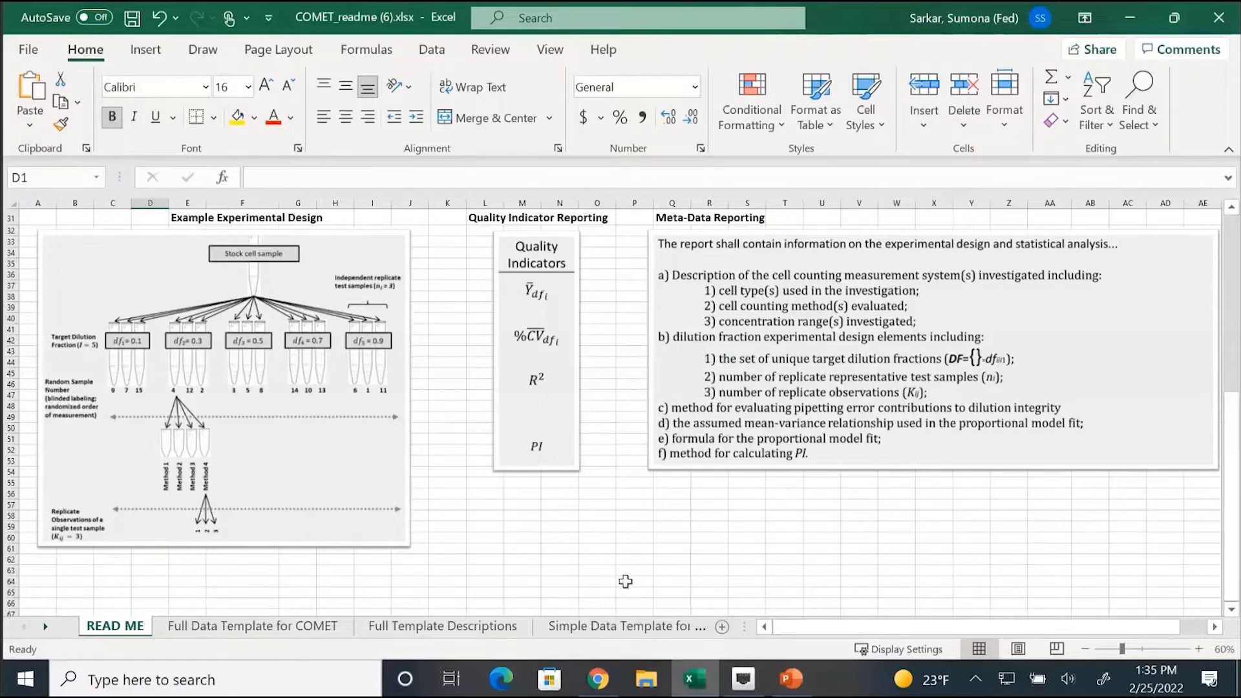
Review the Full Data Template for COMET, Full Template Descriptions and Simple Data Template for COMET sheets.
{"action": "left_click", "coordinate": [340, 627]}
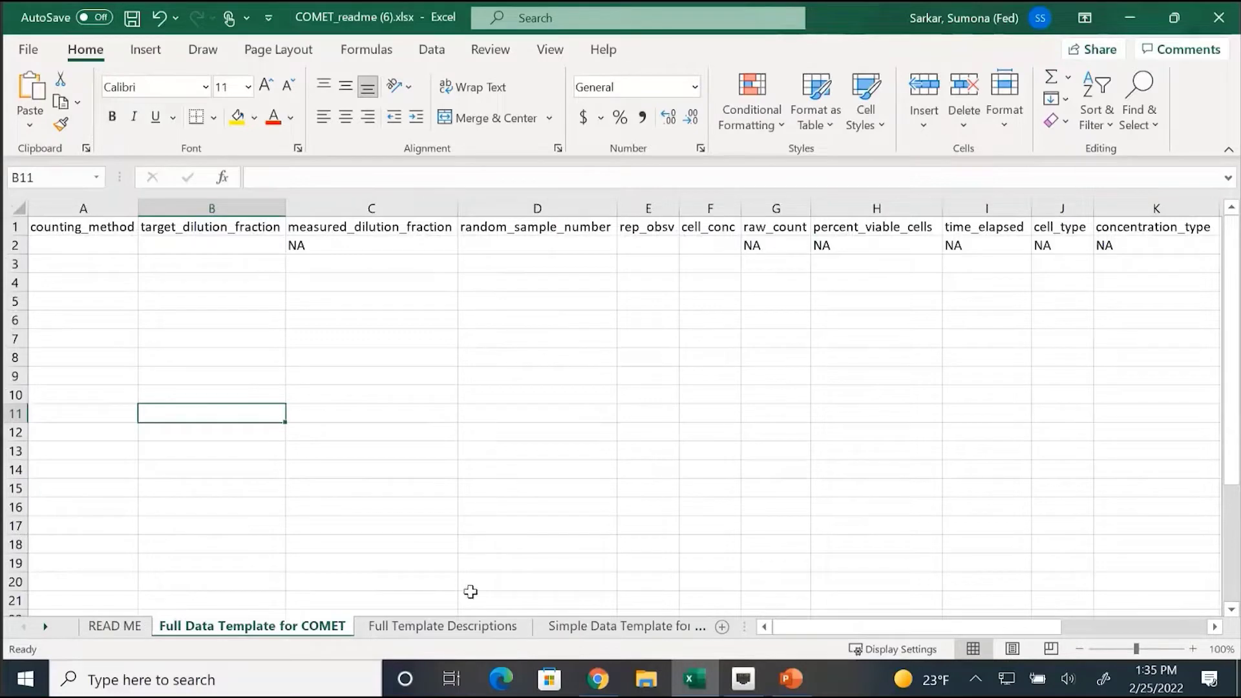
{"action": "left_click", "coordinate": [470, 627]}
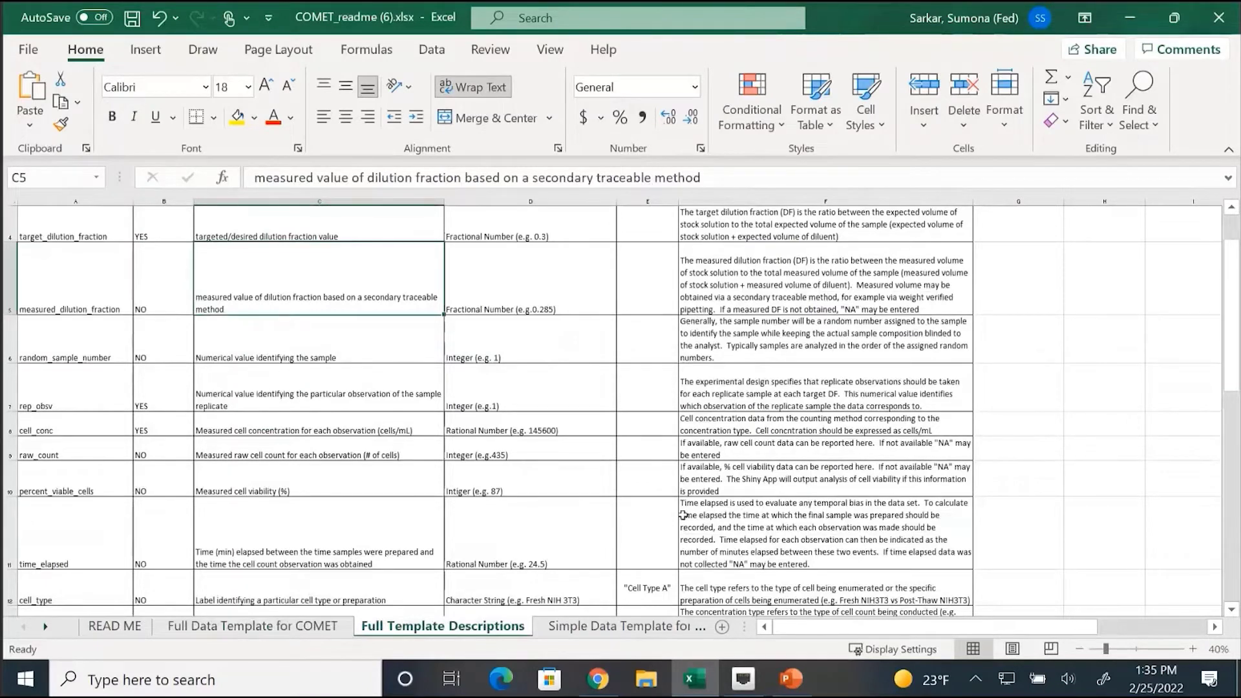
{"action": "left_click", "coordinate": [609, 630]}
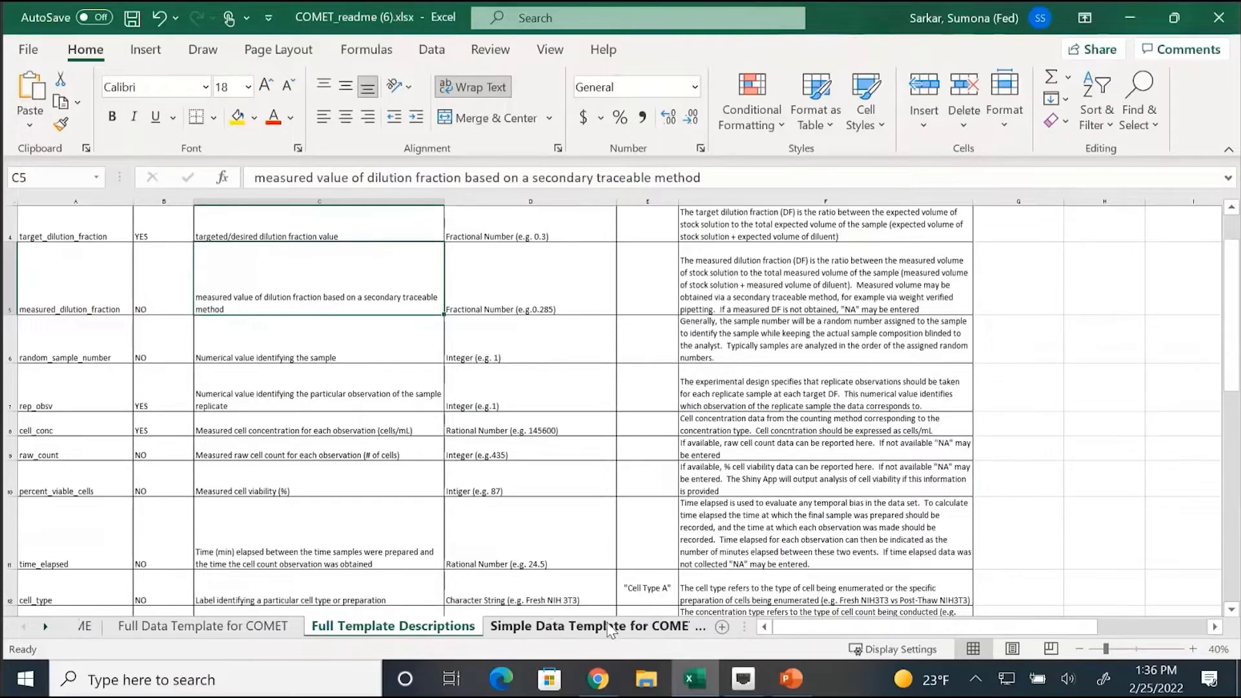
{"action": "left_click", "coordinate": [609, 630]}
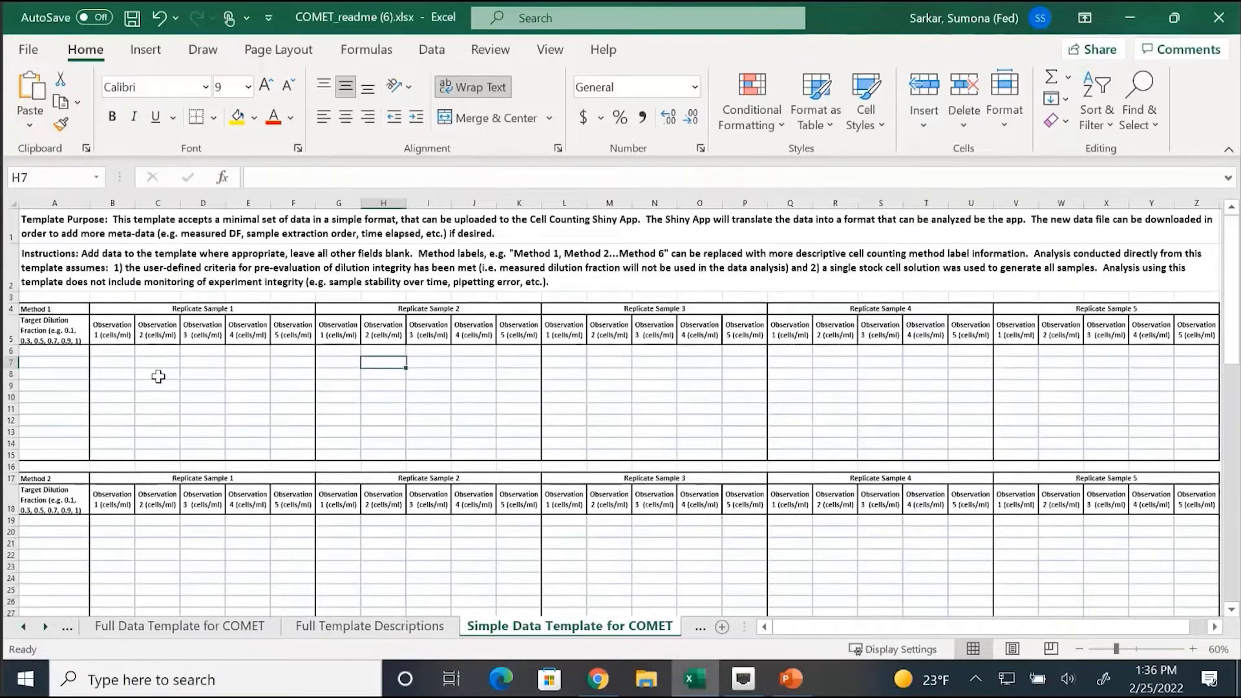
Review the COMET Input Parameters and COMET Output Tabs sheets of the readme workbook.
{"action": "left_click", "coordinate": [47, 626]}
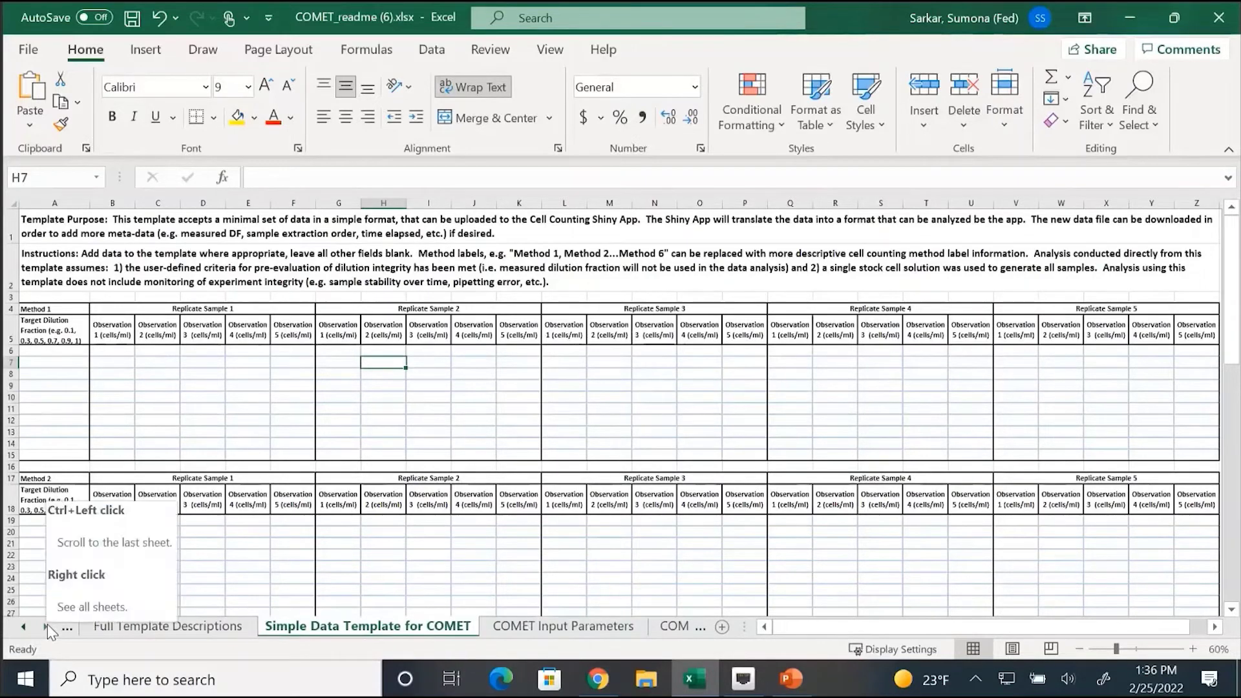
{"action": "left_click", "coordinate": [550, 627]}
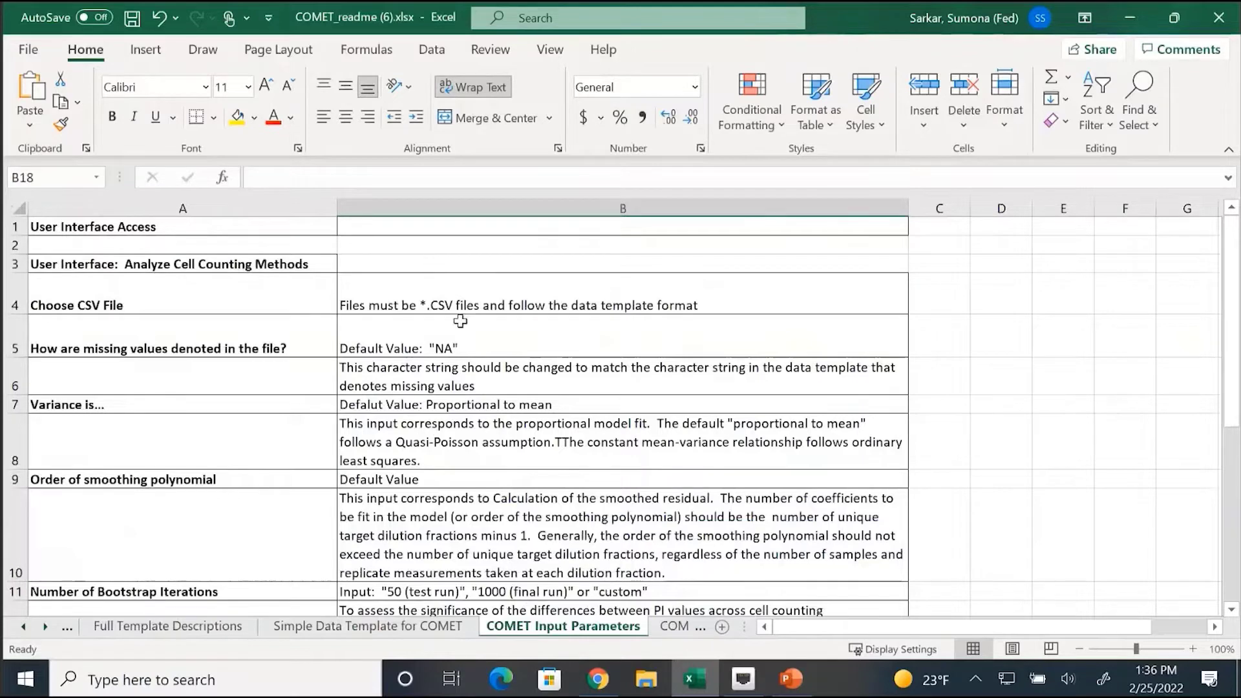
{"action": "left_click", "coordinate": [672, 639]}
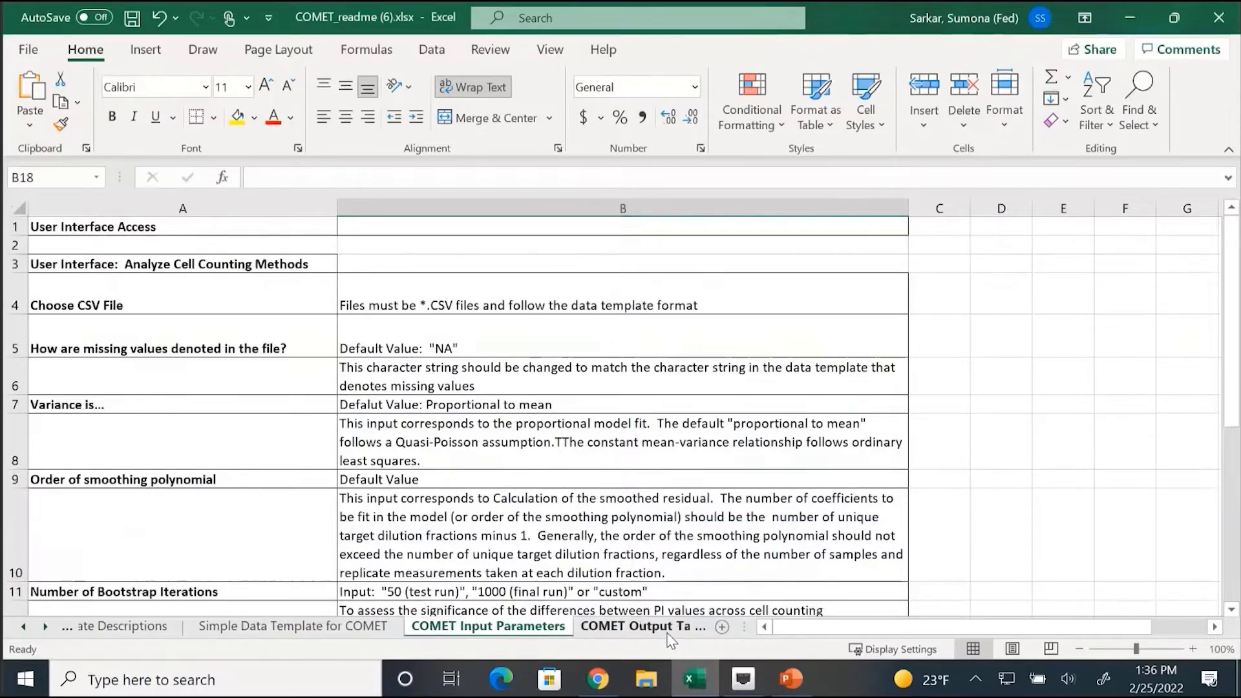
{"action": "left_click", "coordinate": [672, 638]}
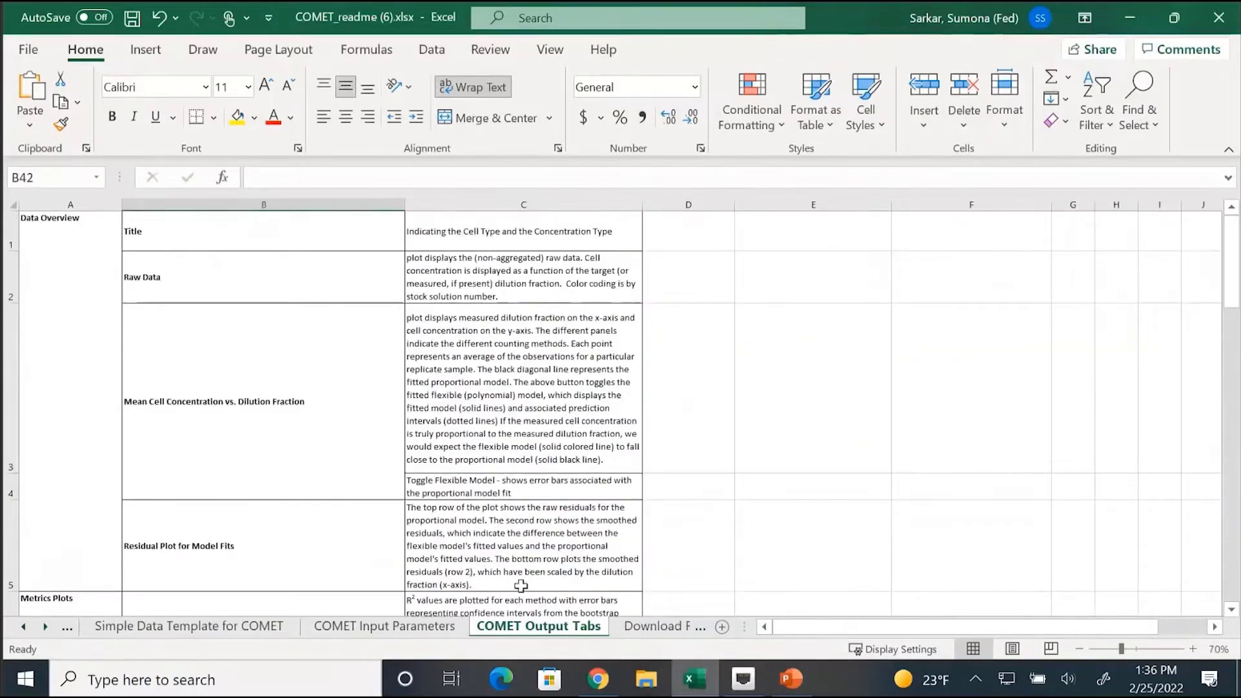
View the Download Results File Descr. sheet and the example data on the Full Template Example 1 COMET sheet.
{"action": "left_click", "coordinate": [631, 633]}
{"action": "left_click", "coordinate": [605, 630]}
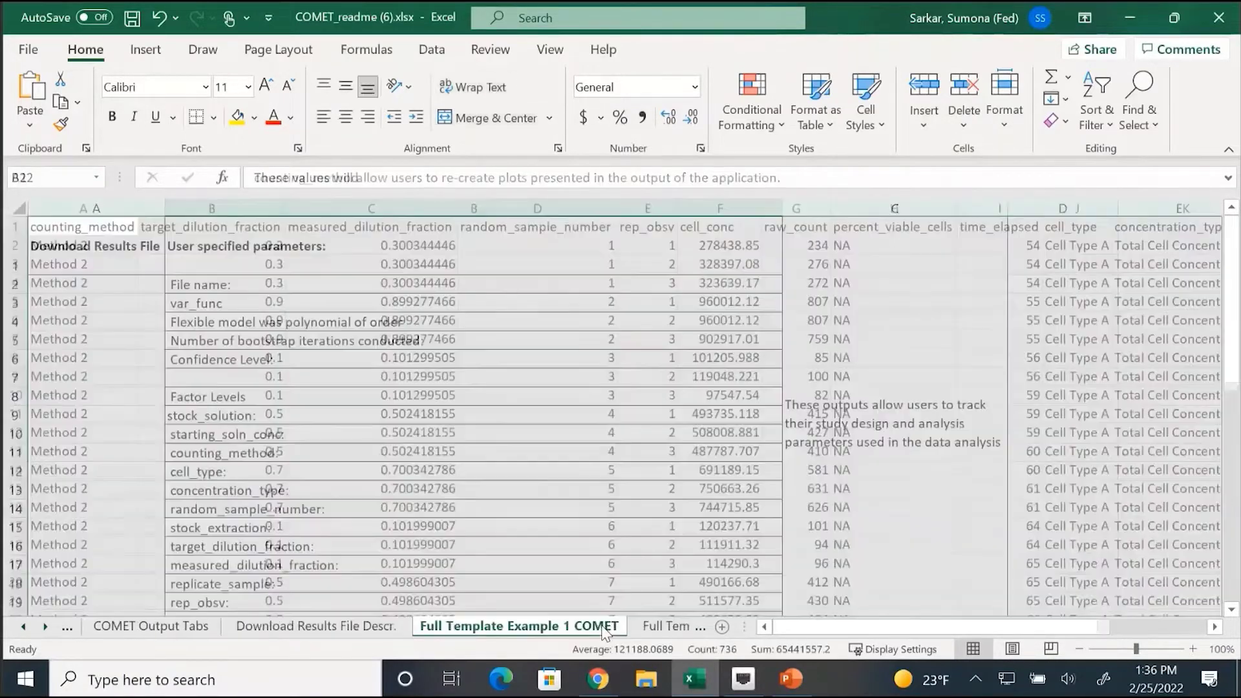
{"action": "left_click", "coordinate": [513, 378]}
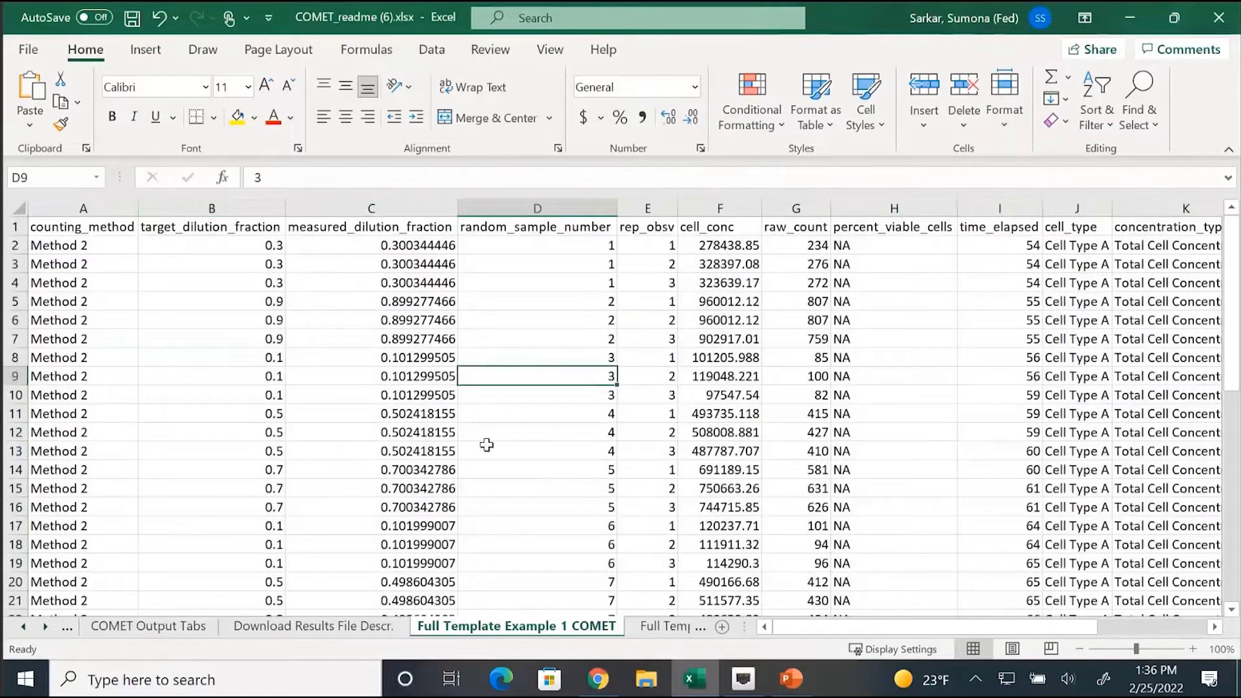
Switch back to the COMET page in Chrome and look through the instruction and template files offered for download.
{"action": "left_click", "coordinate": [597, 679]}
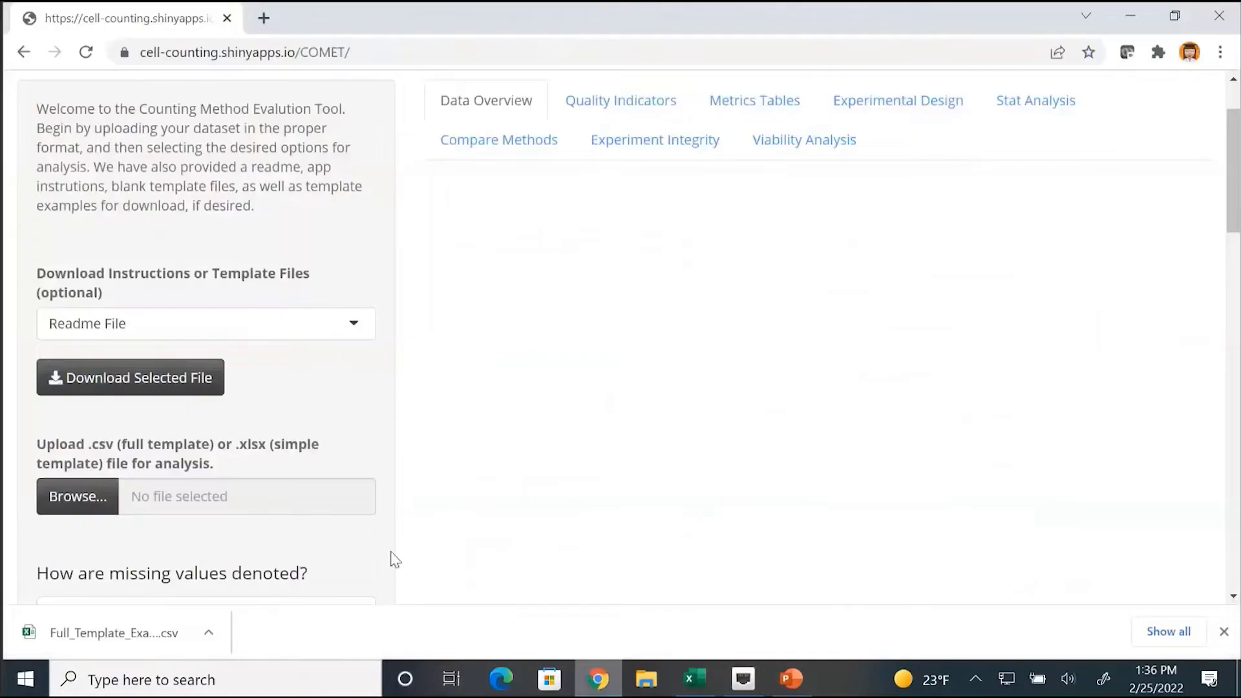
{"action": "scroll", "coordinate": [231, 341], "scroll_direction": "up", "scroll_amount": 2}
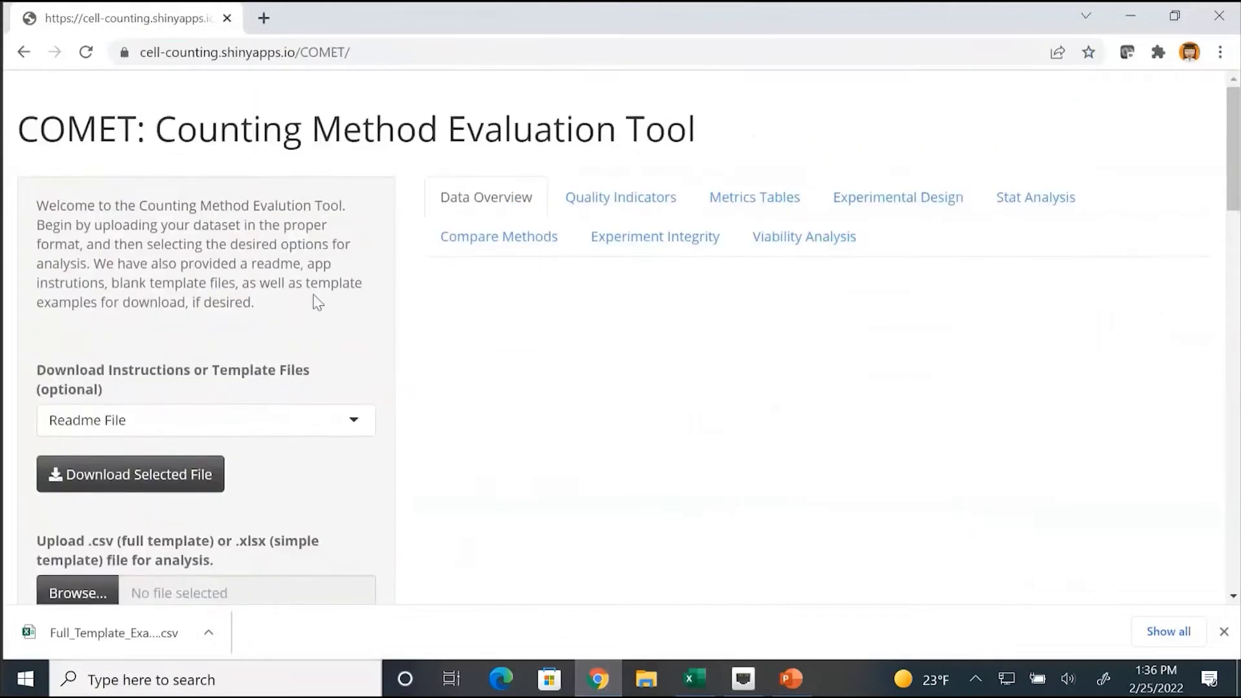
{"action": "left_click", "coordinate": [363, 422]}
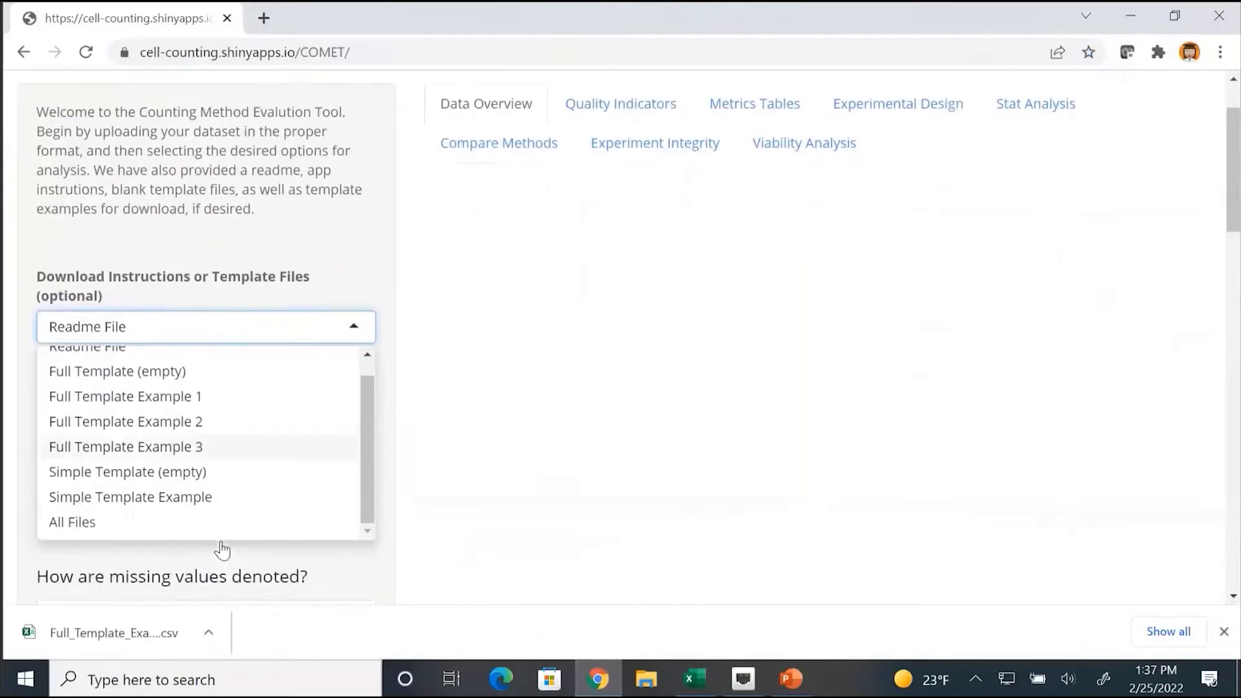
{"action": "scroll", "coordinate": [220, 546], "scroll_direction": "down", "scroll_amount": 2}
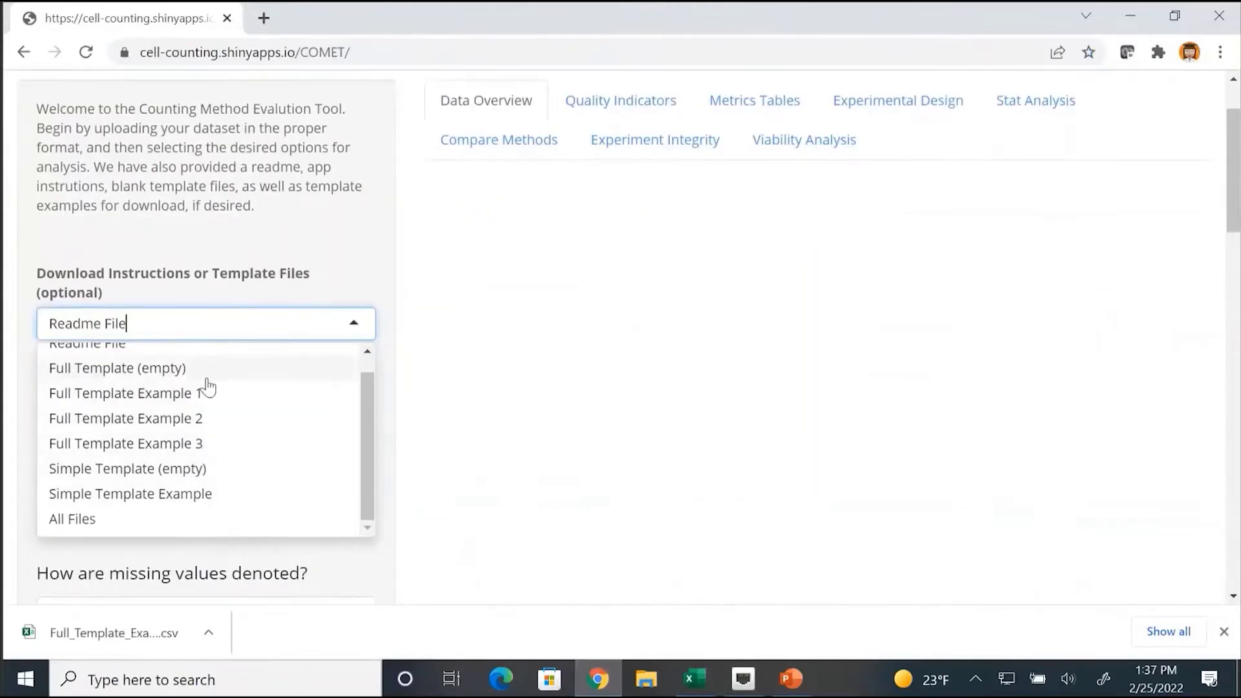
{"action": "left_click", "coordinate": [372, 261]}
{"action": "scroll", "coordinate": [308, 325], "scroll_direction": "down", "scroll_amount": 1}
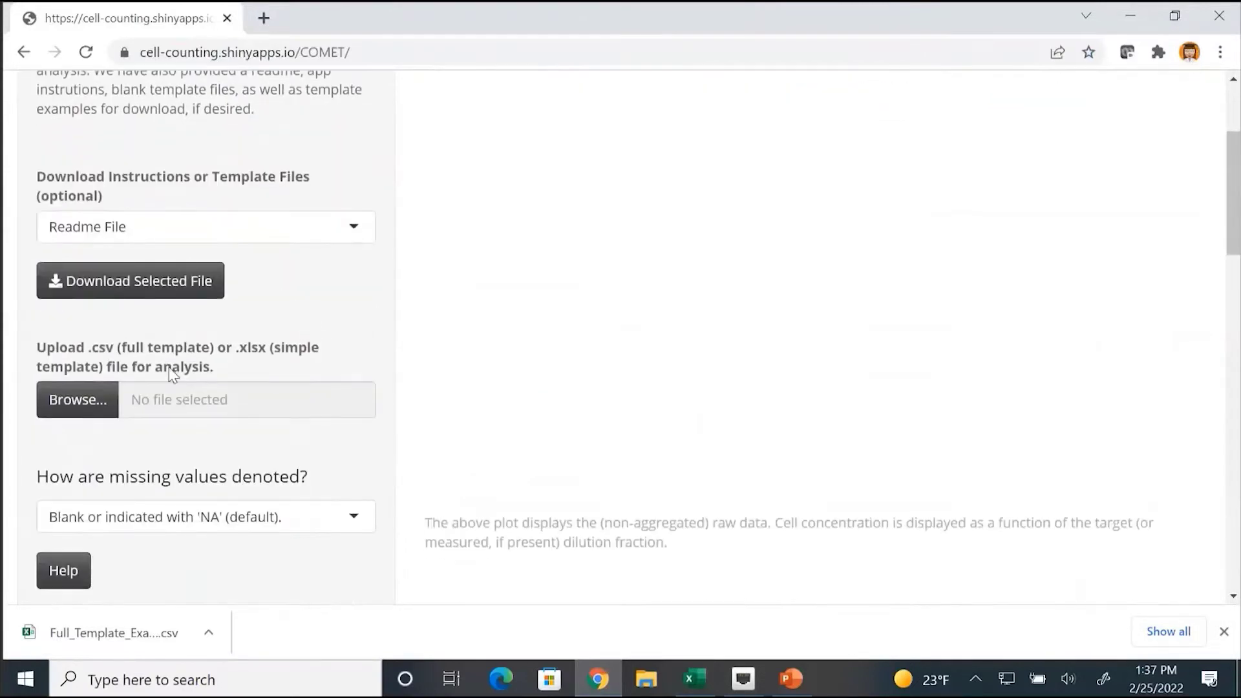
{"action": "scroll", "coordinate": [285, 289], "scroll_direction": "up", "scroll_amount": 2}
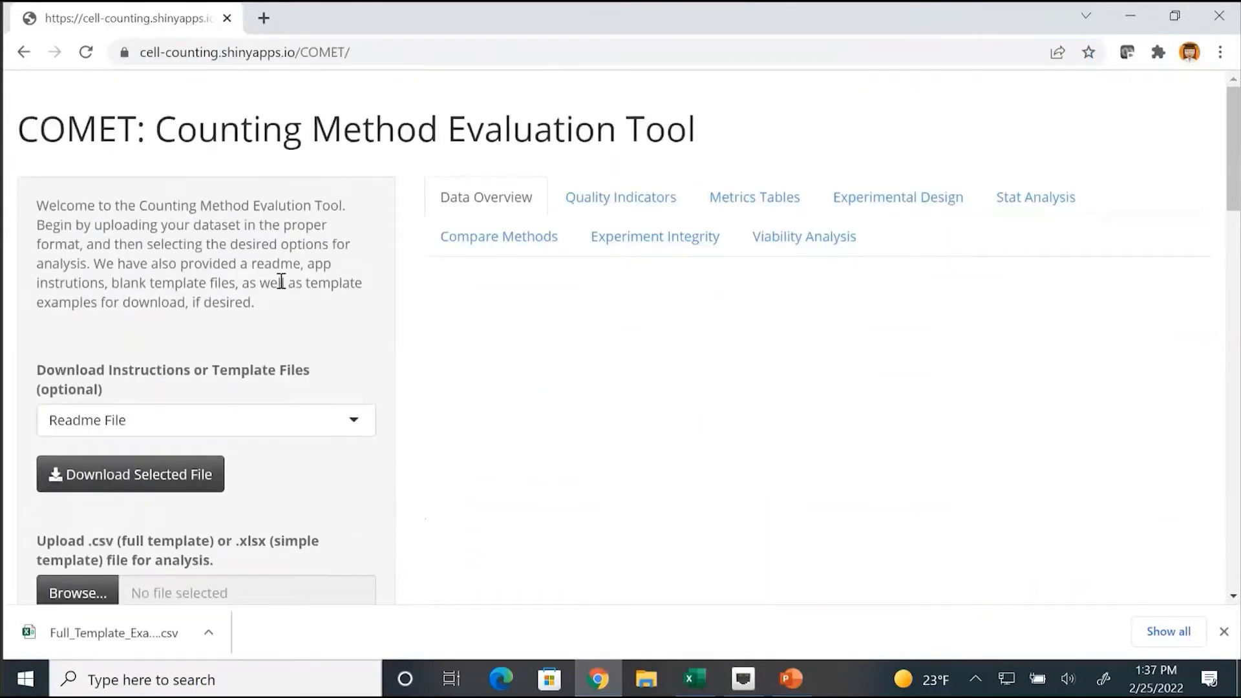
Upload Full_Template_Example_3_COMET (1).csv from the Downloads folder as the dataset for analysis.
{"action": "scroll", "coordinate": [281, 282], "scroll_direction": "down", "scroll_amount": 1}
{"action": "scroll", "coordinate": [280, 283], "scroll_direction": "down", "scroll_amount": 2}
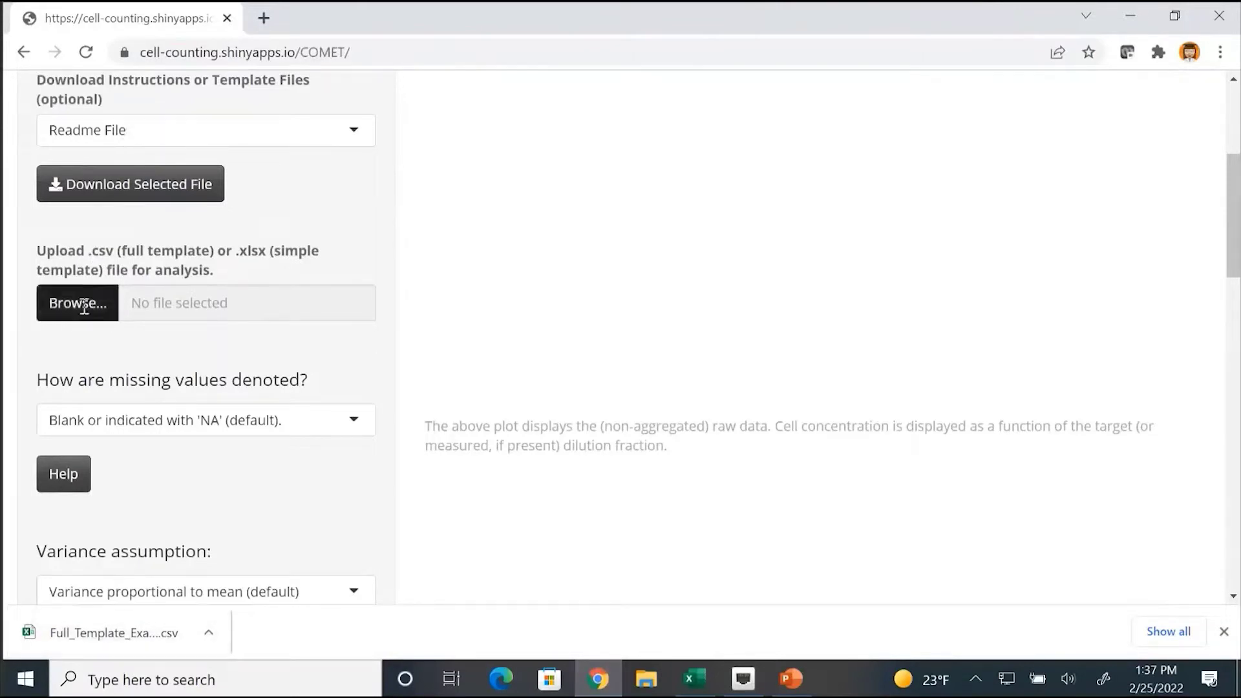
{"action": "scroll", "coordinate": [87, 304], "scroll_direction": "up", "scroll_amount": 5}
{"action": "left_click", "coordinate": [77, 593]}
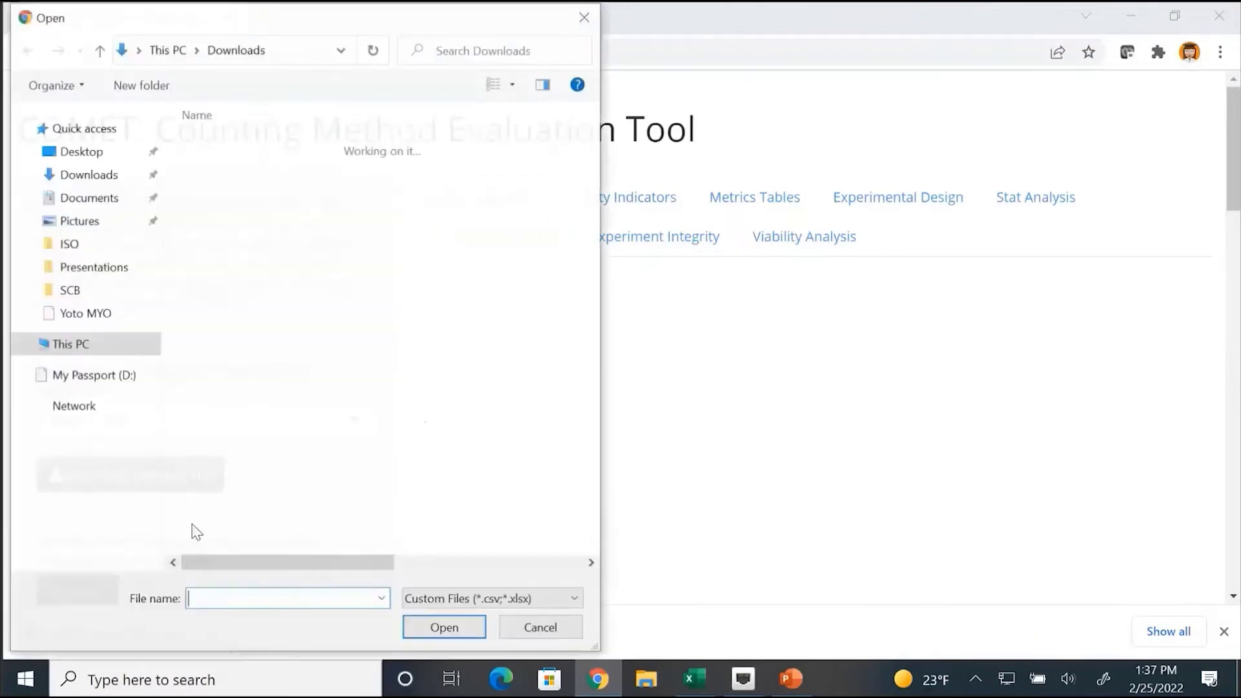
{"action": "left_click", "coordinate": [233, 168]}
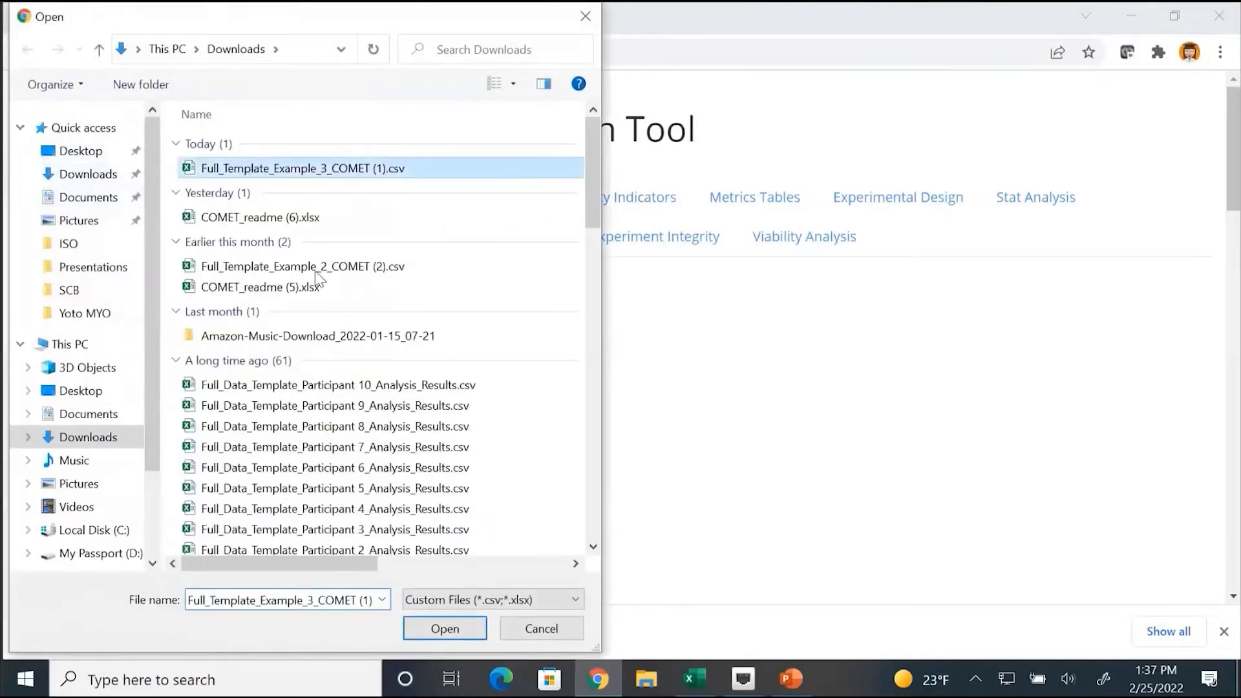
{"action": "left_click", "coordinate": [444, 628]}
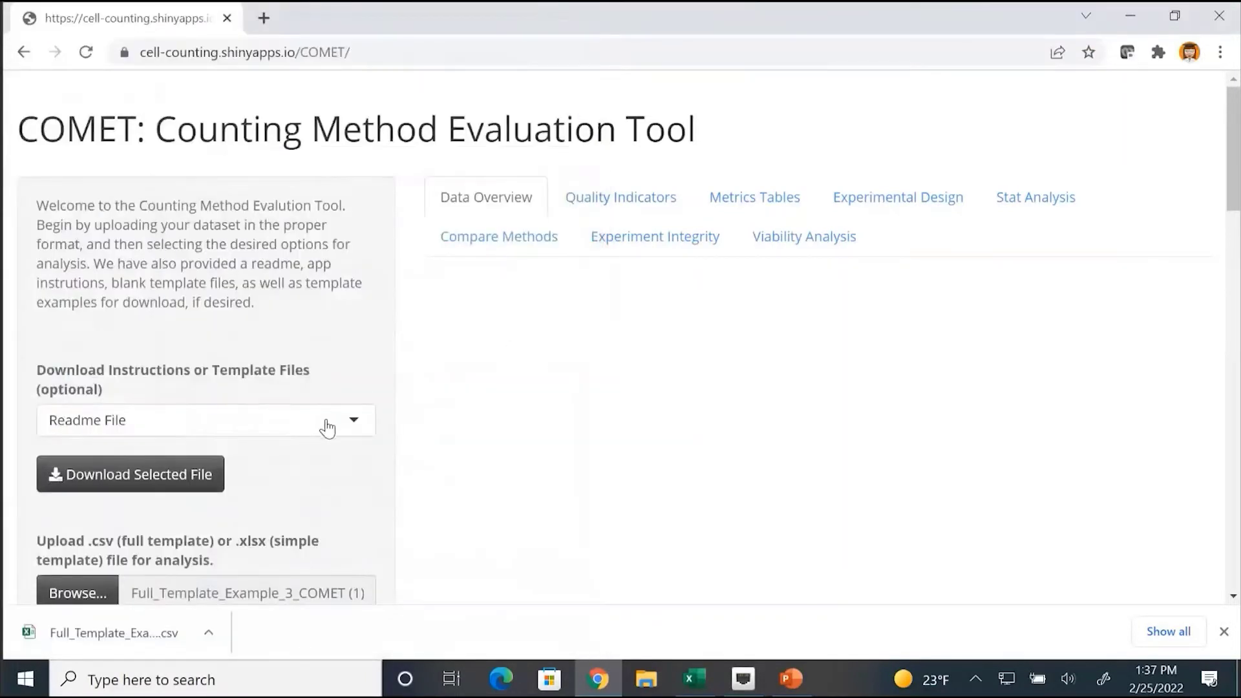
Set the missing-value notation to the default, Blank or indicated with 'NA'.
{"action": "scroll", "coordinate": [272, 331], "scroll_direction": "down", "scroll_amount": 3}
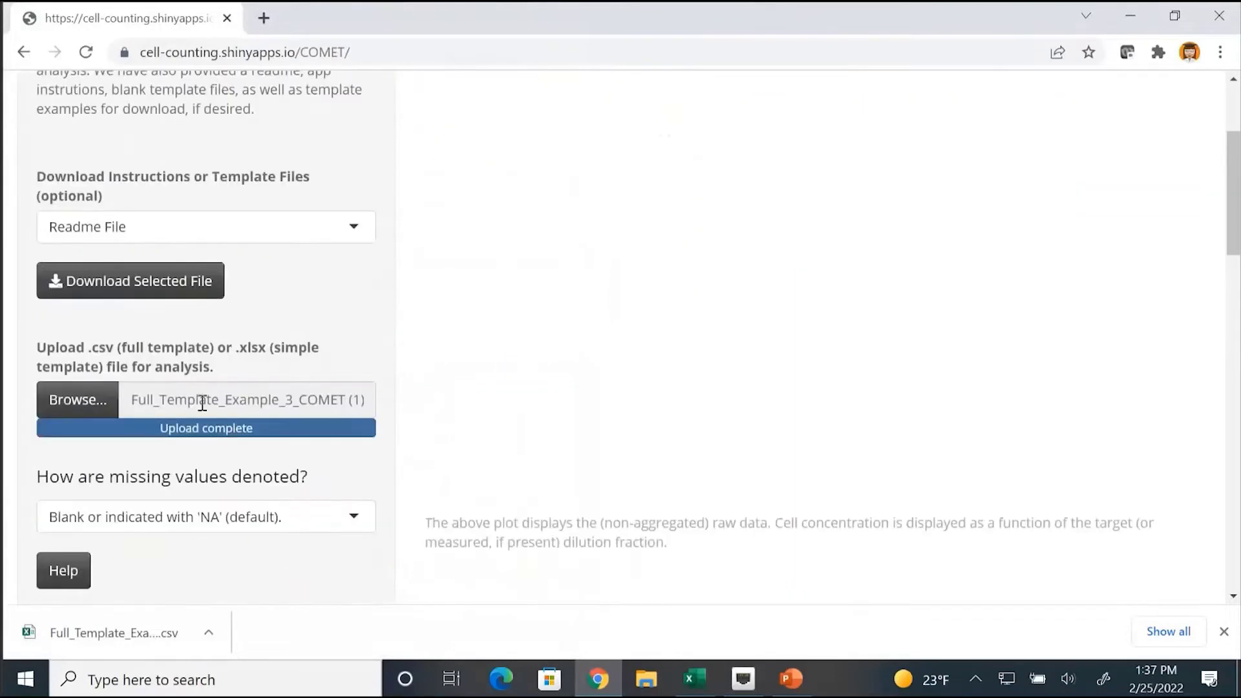
{"action": "scroll", "coordinate": [202, 412], "scroll_direction": "down", "scroll_amount": 2}
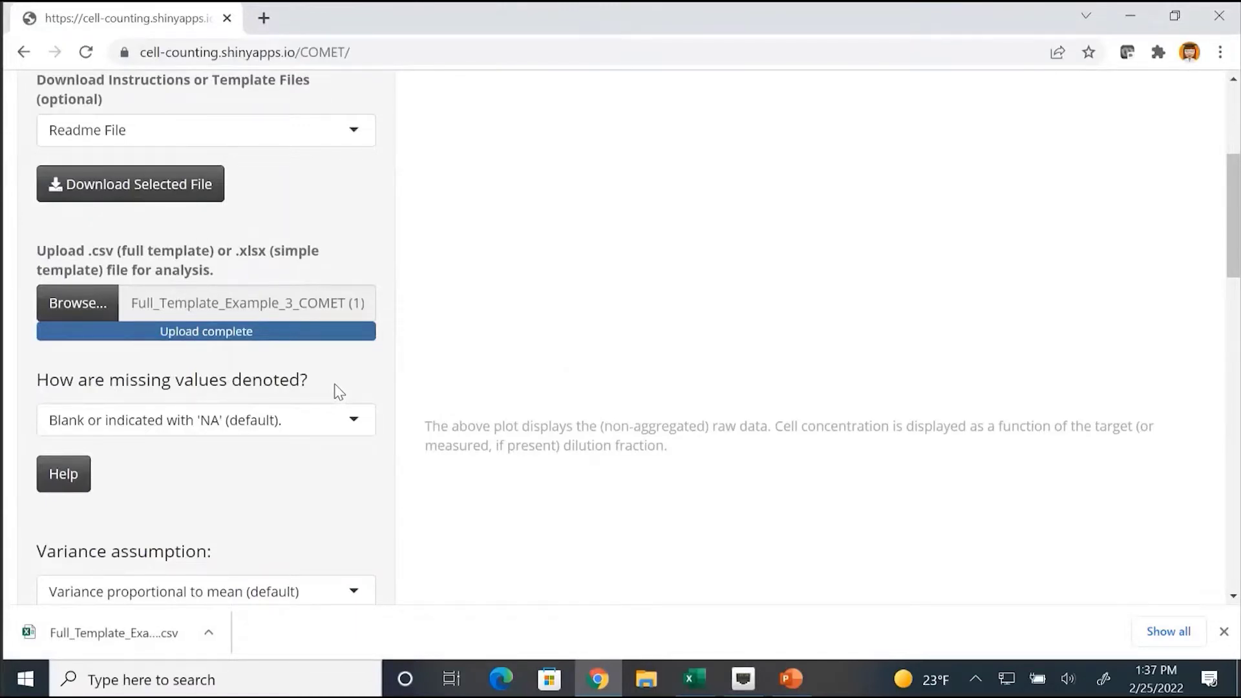
{"action": "left_click", "coordinate": [356, 426]}
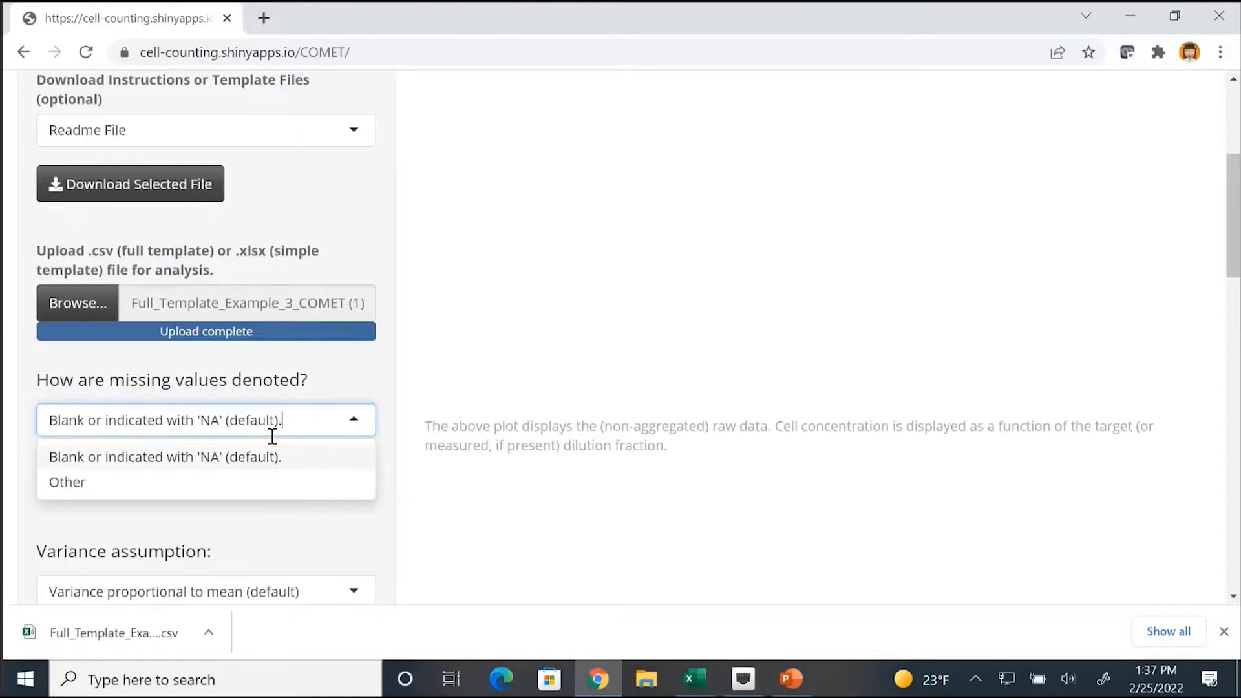
{"action": "left_click", "coordinate": [280, 458]}
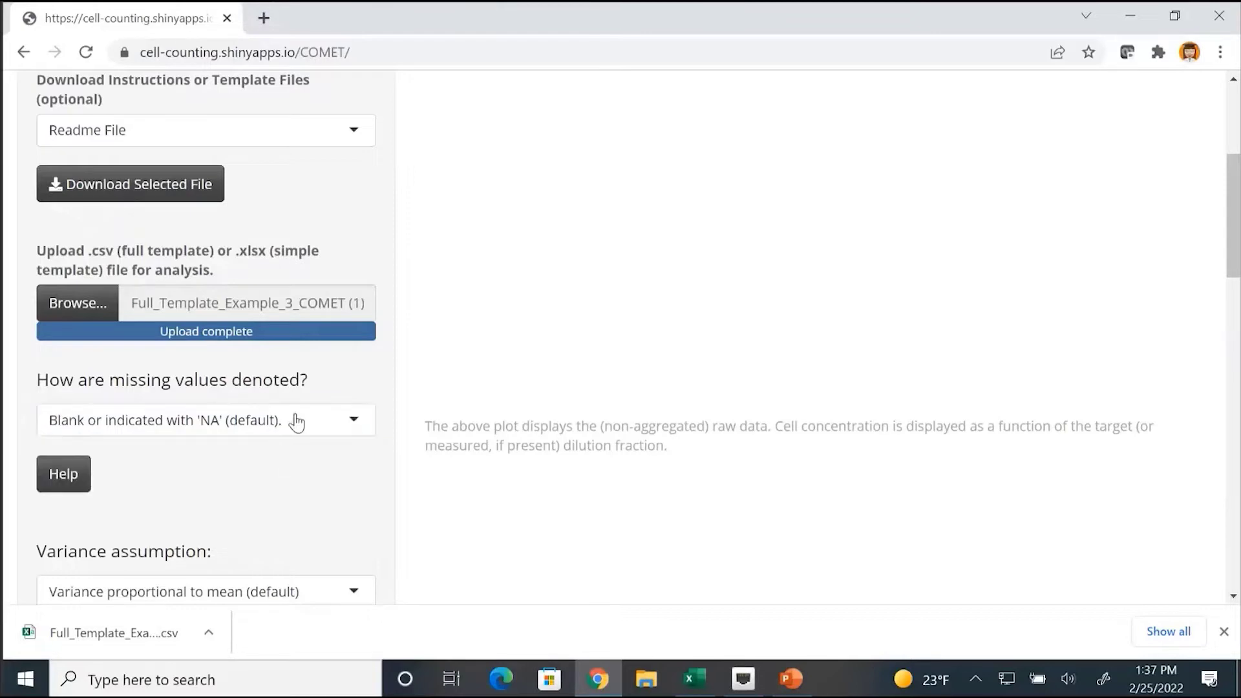
Look through the variance assumption choices and leave the default, Variance proportional to mean, in place.
{"action": "scroll", "coordinate": [291, 458], "scroll_direction": "down", "scroll_amount": 2}
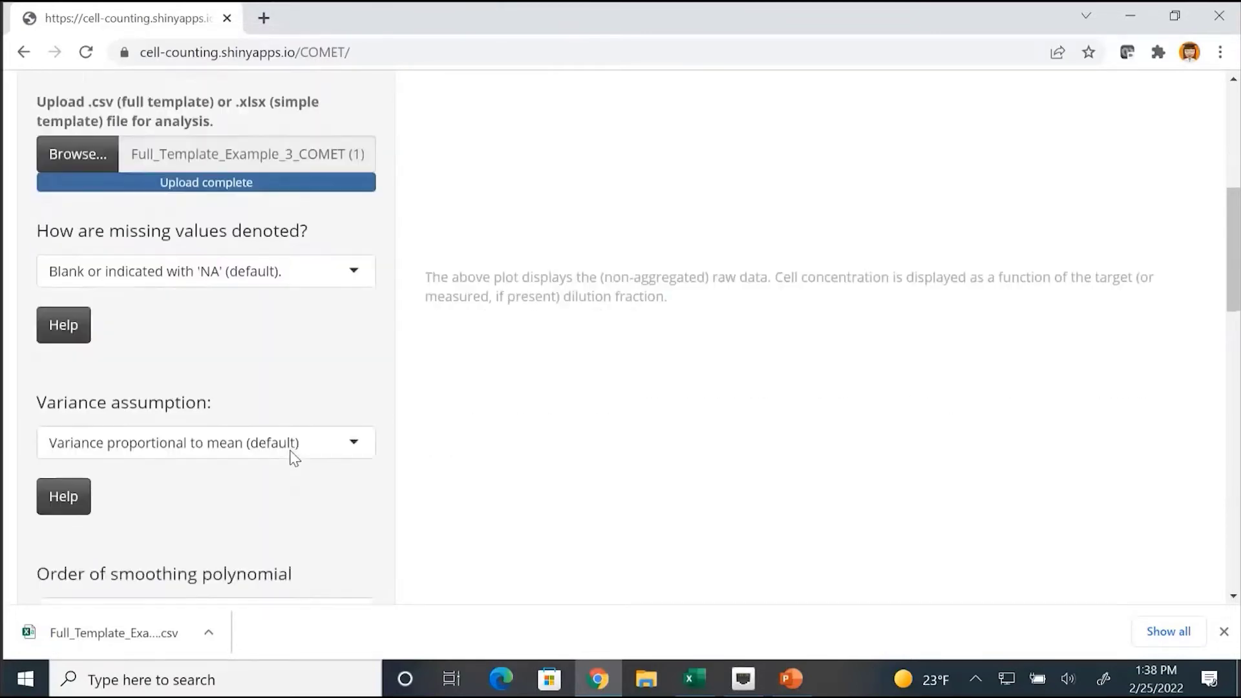
{"action": "scroll", "coordinate": [294, 457], "scroll_direction": "down", "scroll_amount": 1}
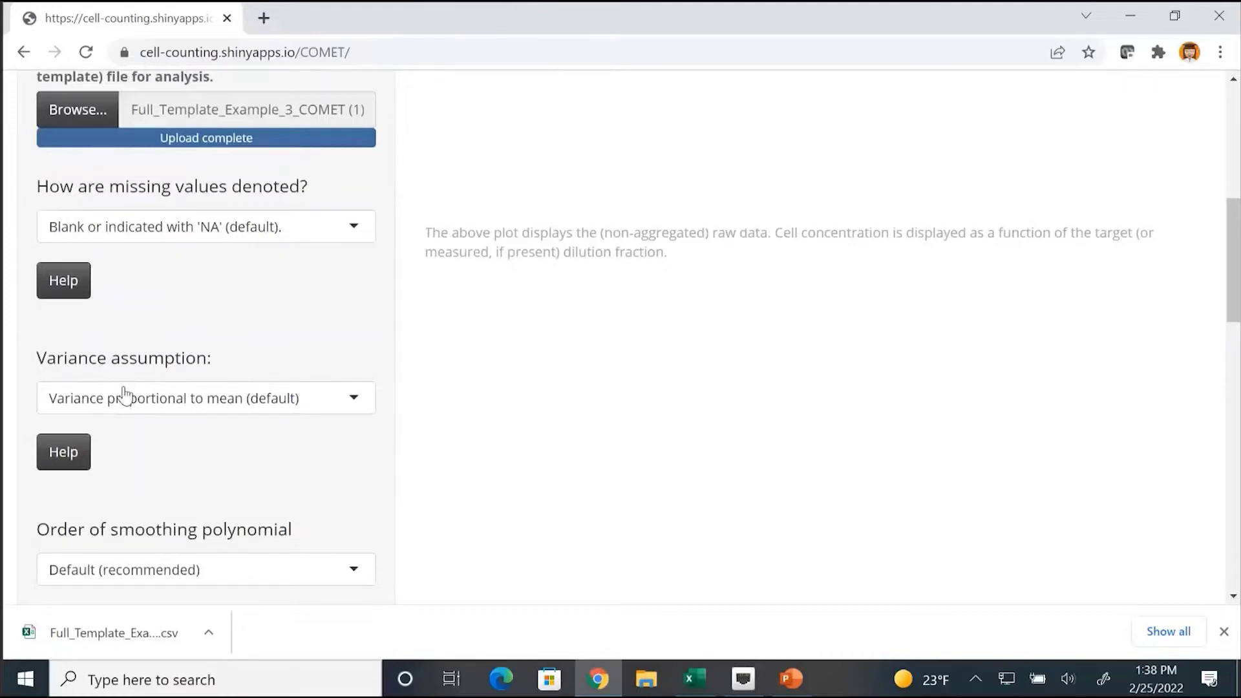
{"action": "left_click", "coordinate": [357, 408]}
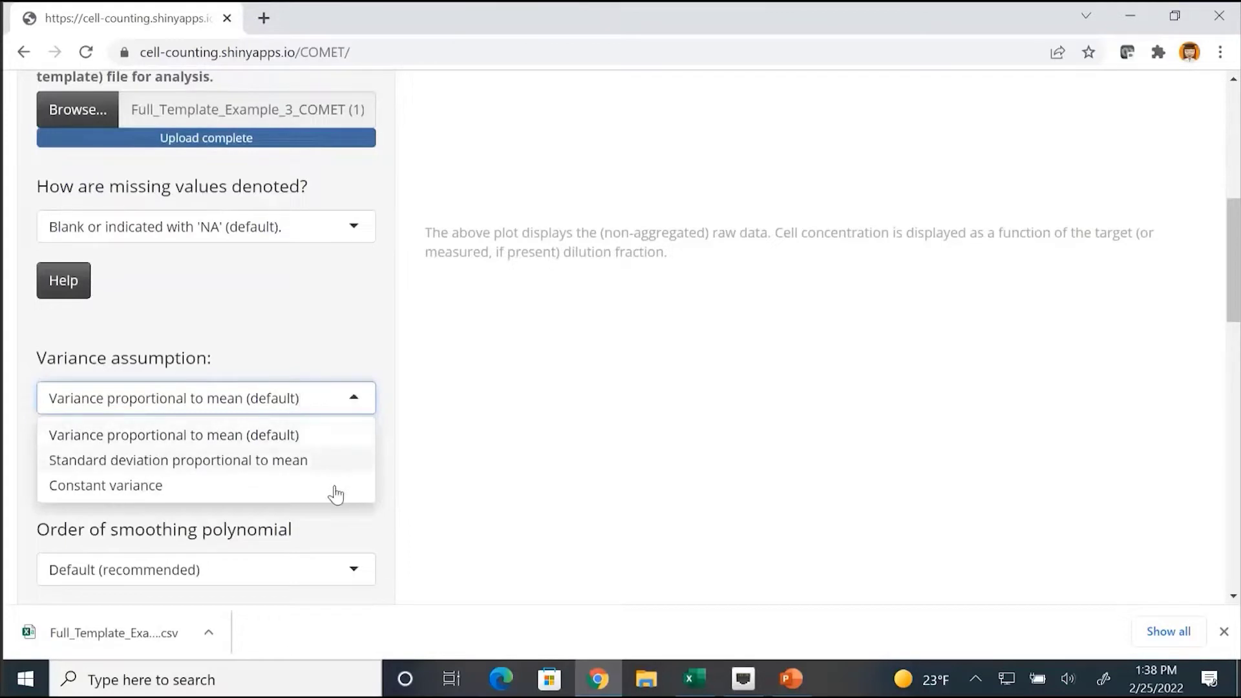
{"action": "left_click", "coordinate": [338, 359]}
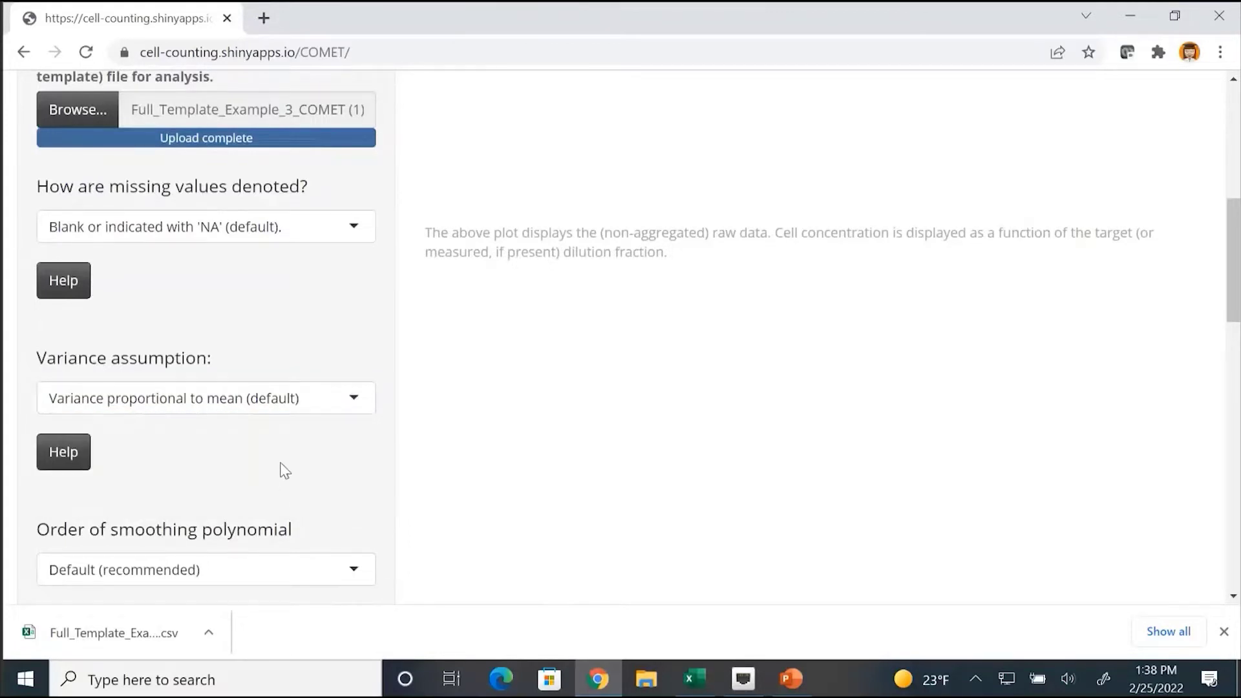
Review the smoothing polynomial setting and the choices for the number of bootstrap iterations, keeping 50 (test run).
{"action": "scroll", "coordinate": [280, 469], "scroll_direction": "down", "scroll_amount": 1}
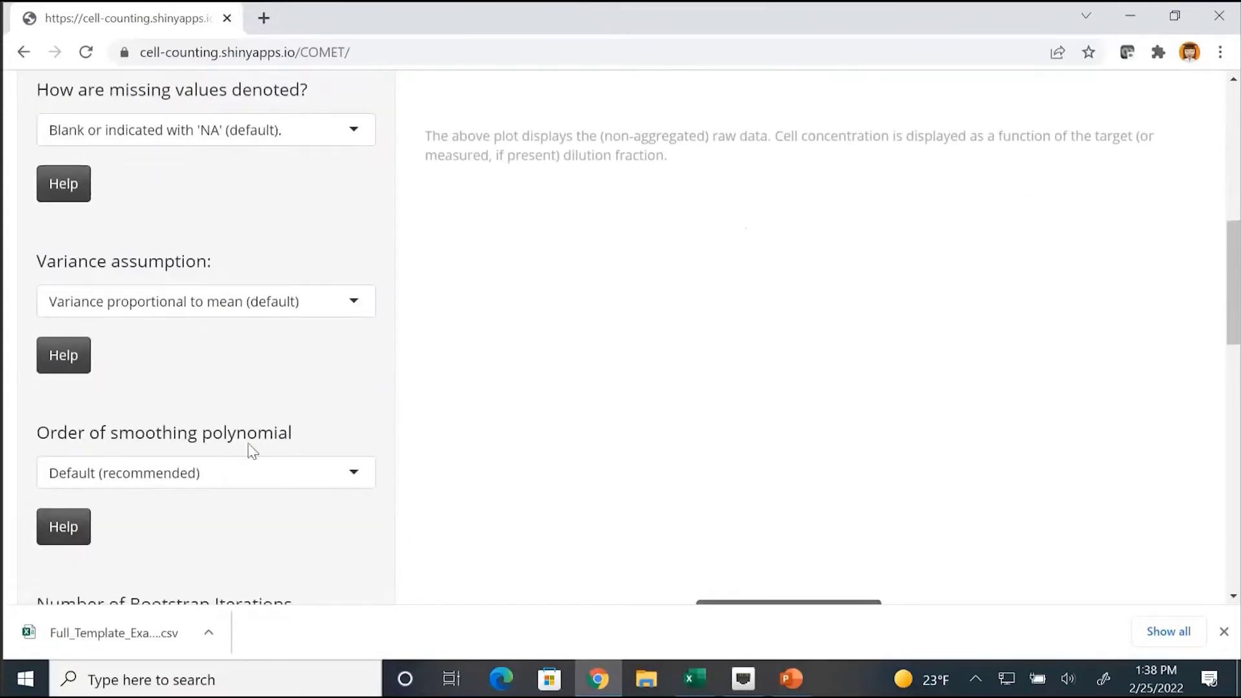
{"action": "scroll", "coordinate": [247, 499], "scroll_direction": "down", "scroll_amount": 1}
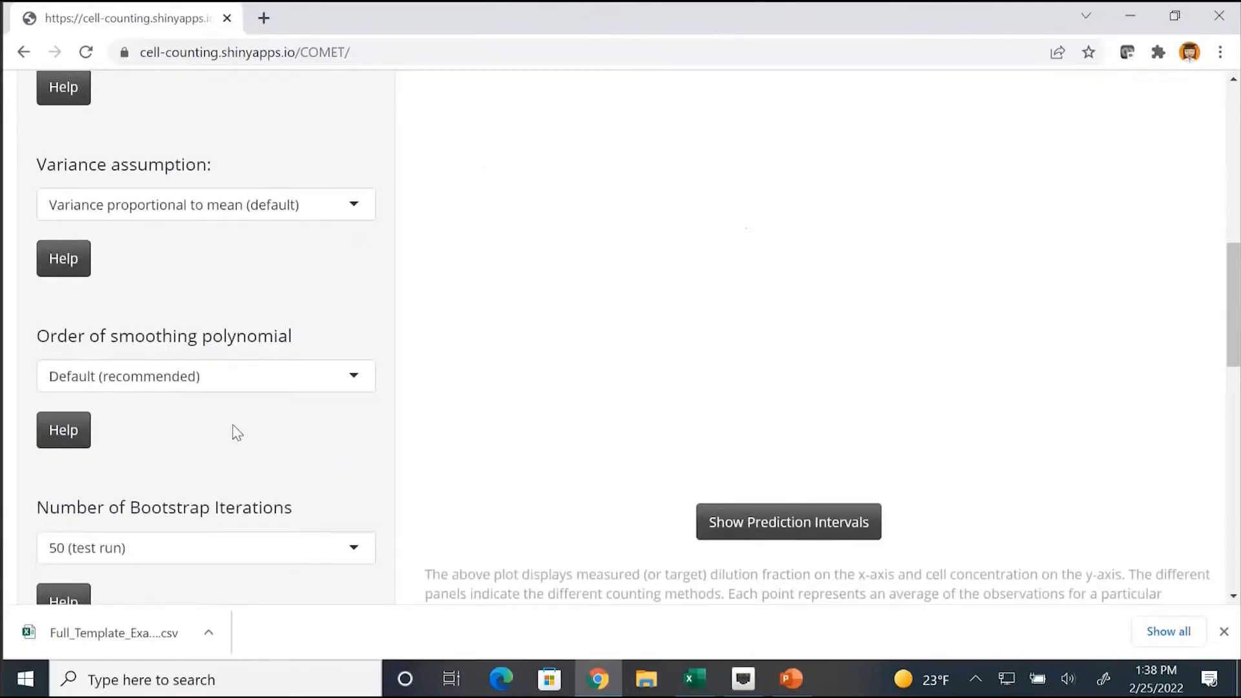
{"action": "scroll", "coordinate": [237, 433], "scroll_direction": "down", "scroll_amount": 3}
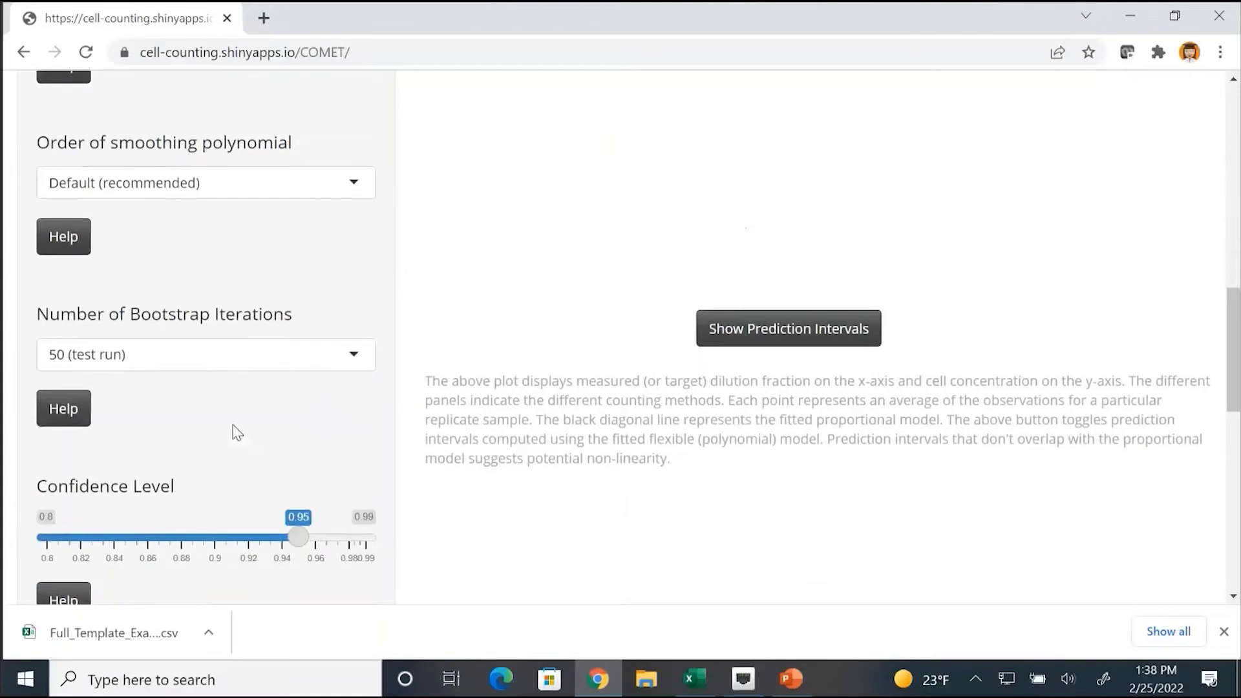
{"action": "scroll", "coordinate": [237, 433], "scroll_direction": "down", "scroll_amount": 1}
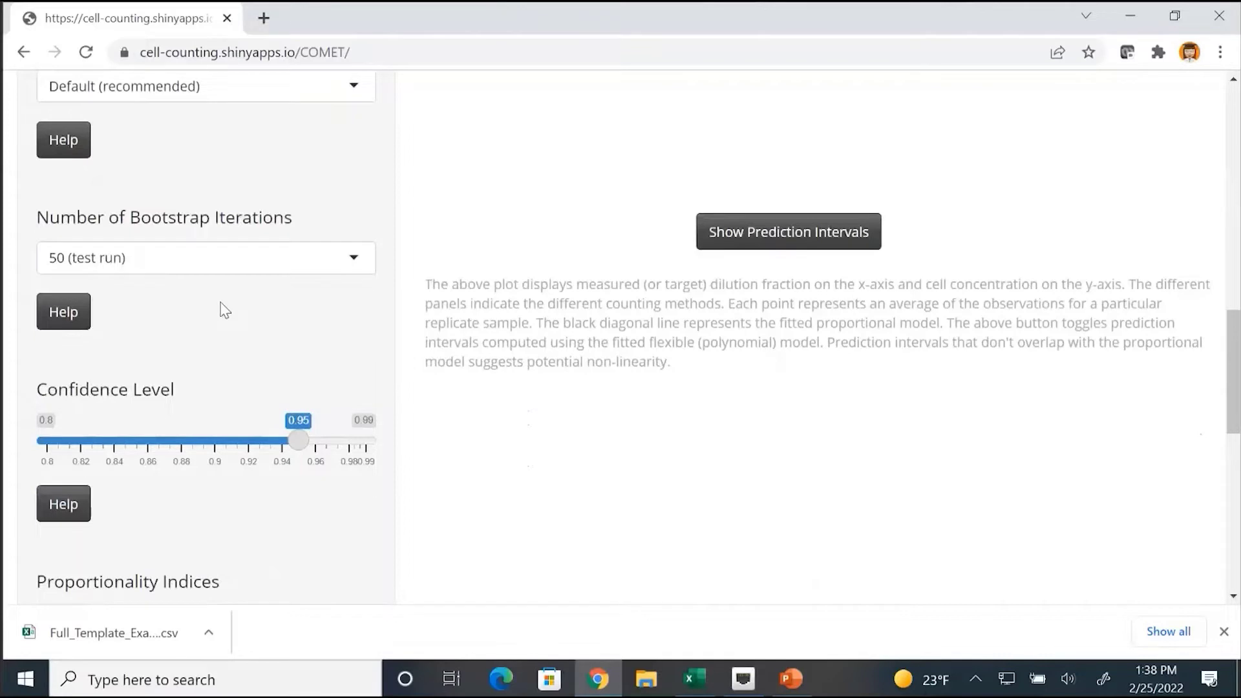
{"action": "left_click", "coordinate": [356, 262]}
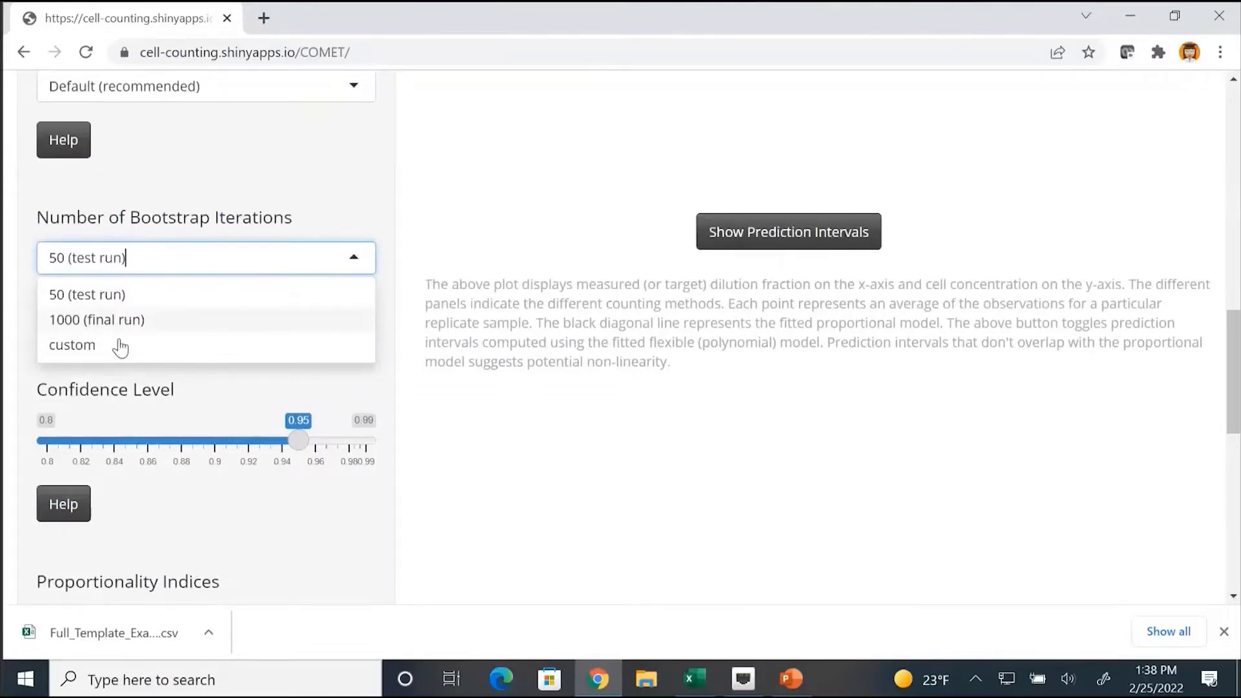
{"action": "left_click", "coordinate": [271, 571]}
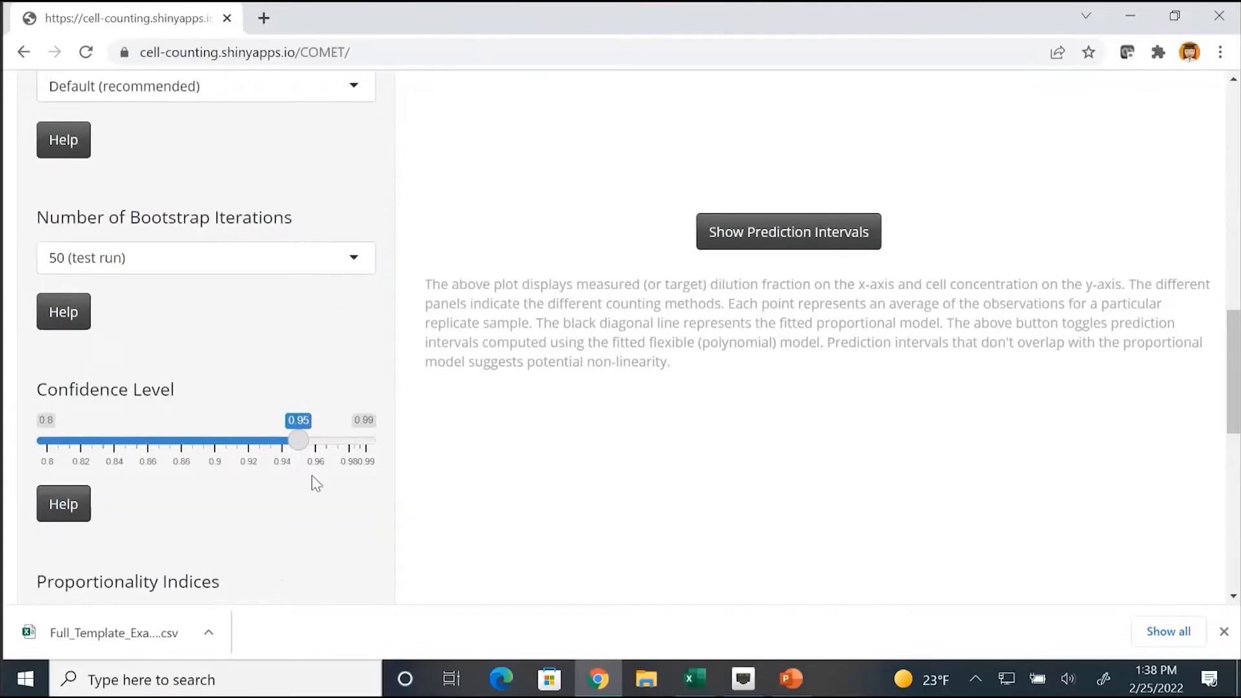
Run the analysis on the uploaded dataset with the current confidence level and proportionality indices.
{"action": "scroll", "coordinate": [313, 485], "scroll_direction": "down", "scroll_amount": 3}
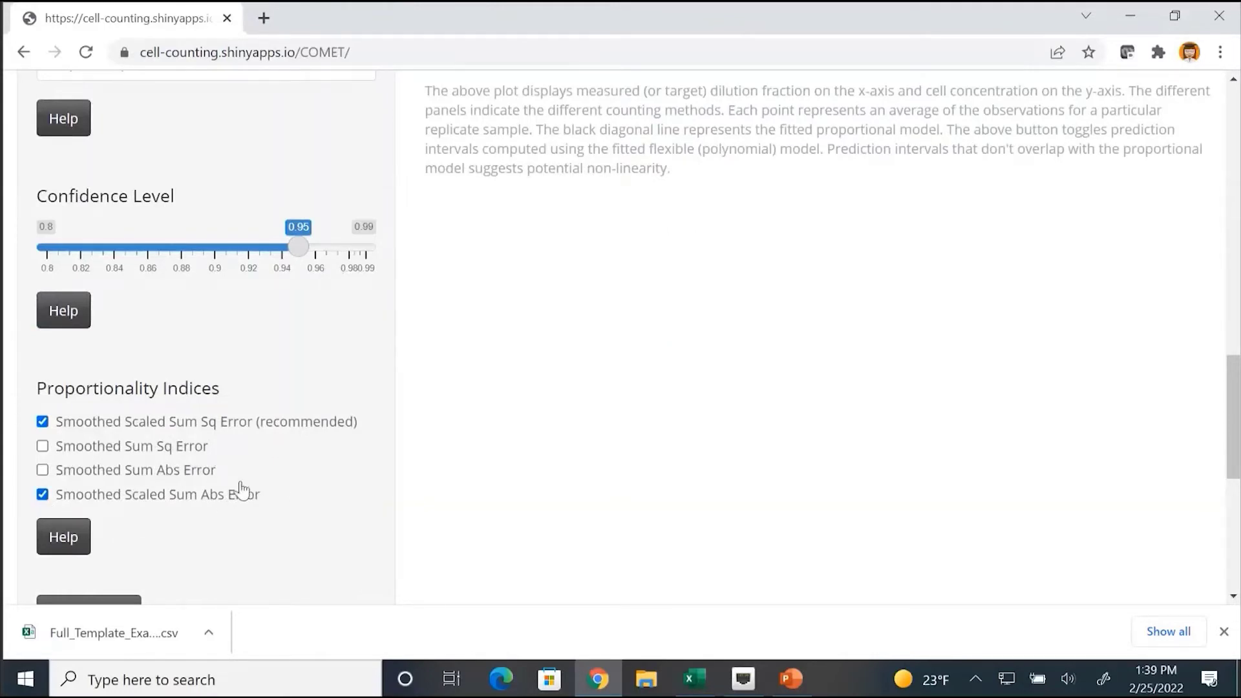
{"action": "scroll", "coordinate": [241, 489], "scroll_direction": "down", "scroll_amount": 3}
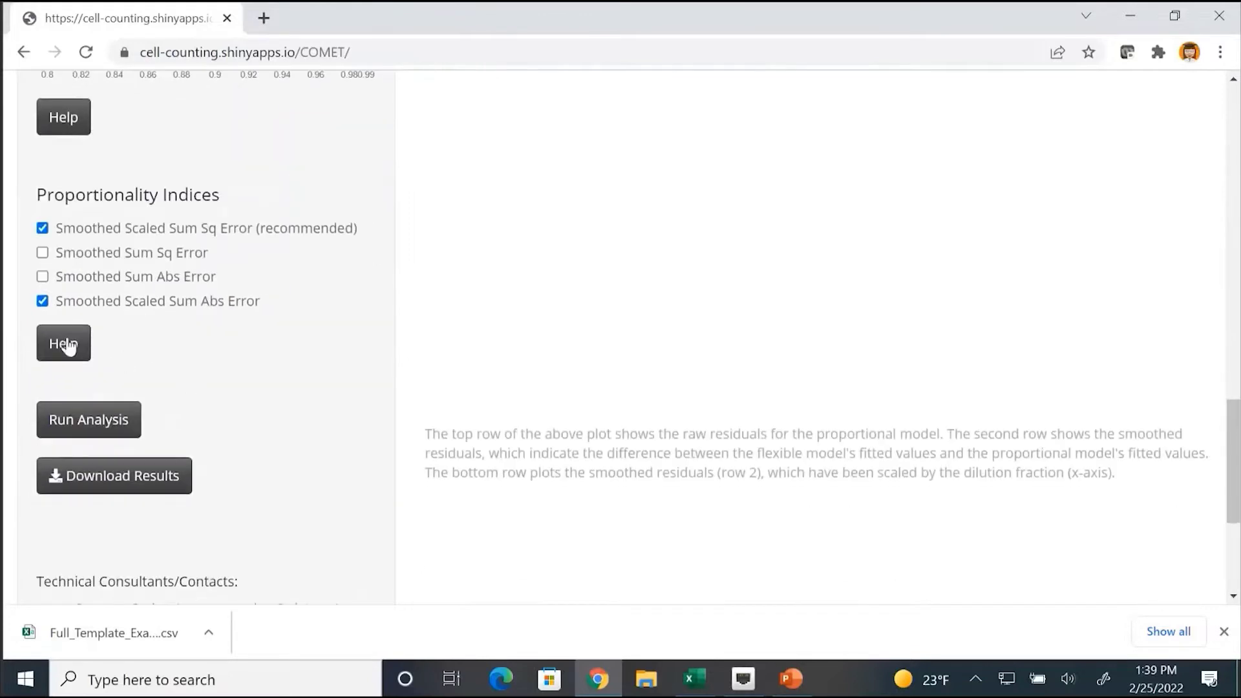
{"action": "left_click", "coordinate": [96, 437]}
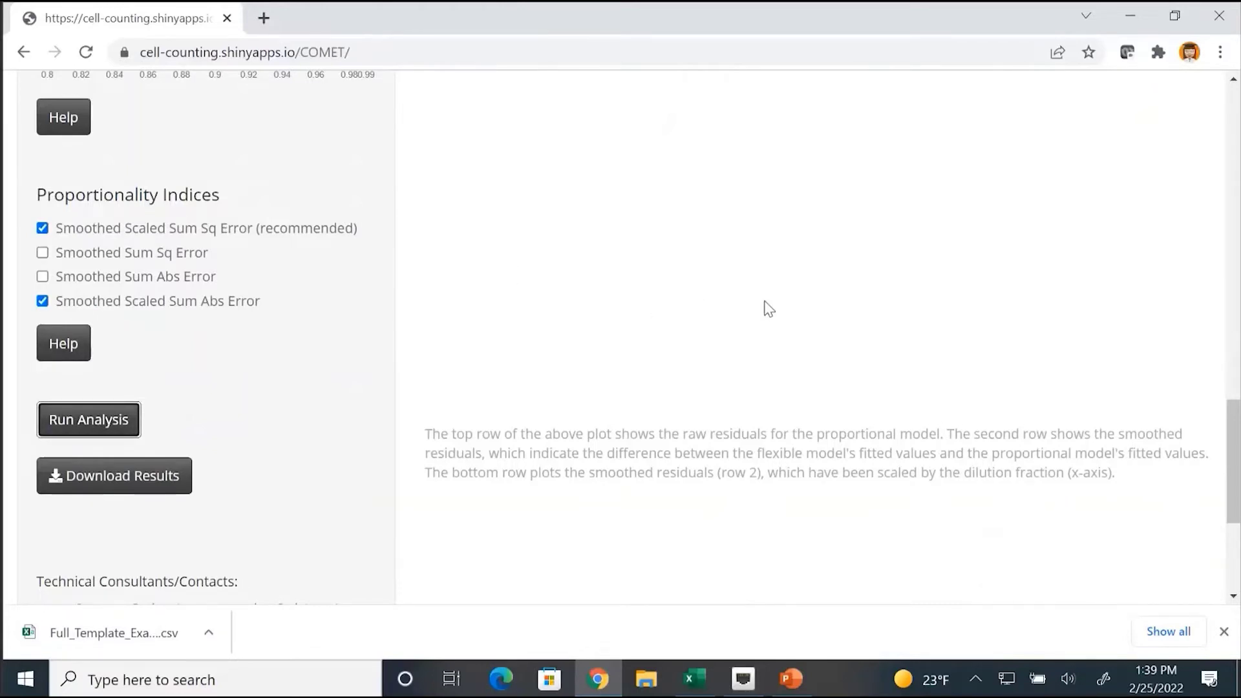
Examine the Data Overview results: the raw data, mean cell concentration versus dilution fraction and model-fit residual plots.
{"action": "scroll", "coordinate": [767, 308], "scroll_direction": "up", "scroll_amount": 20}
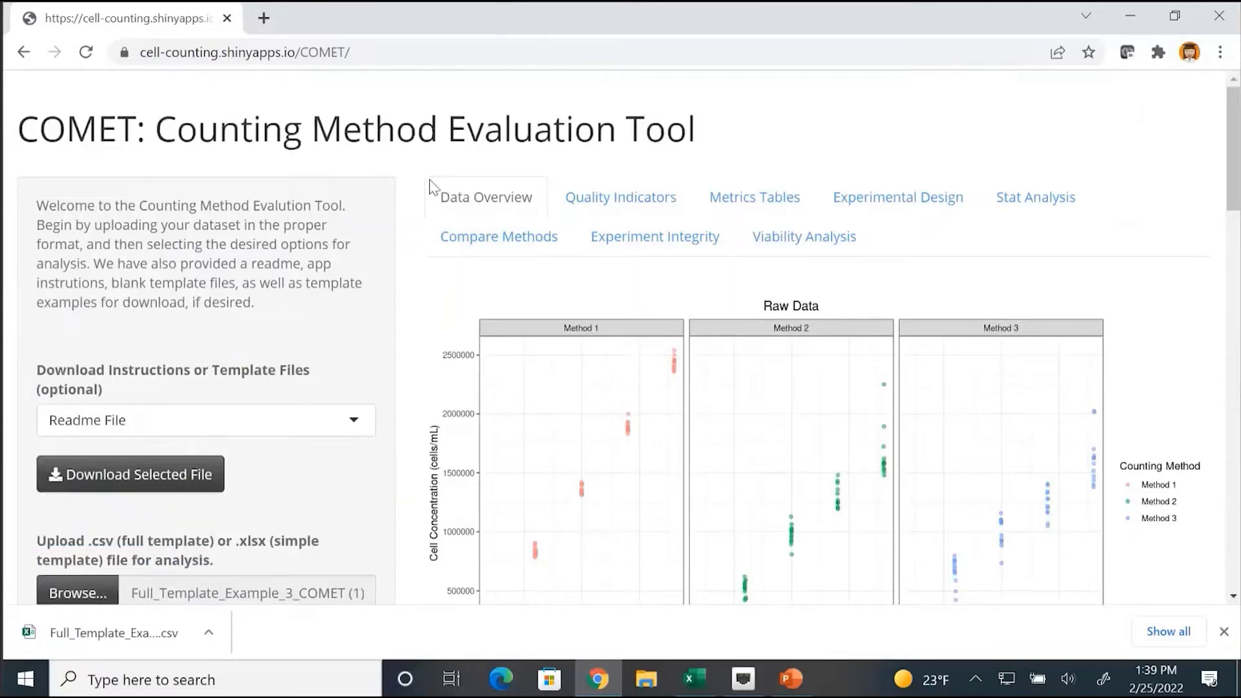
{"action": "scroll", "coordinate": [726, 332], "scroll_direction": "down", "scroll_amount": 1}
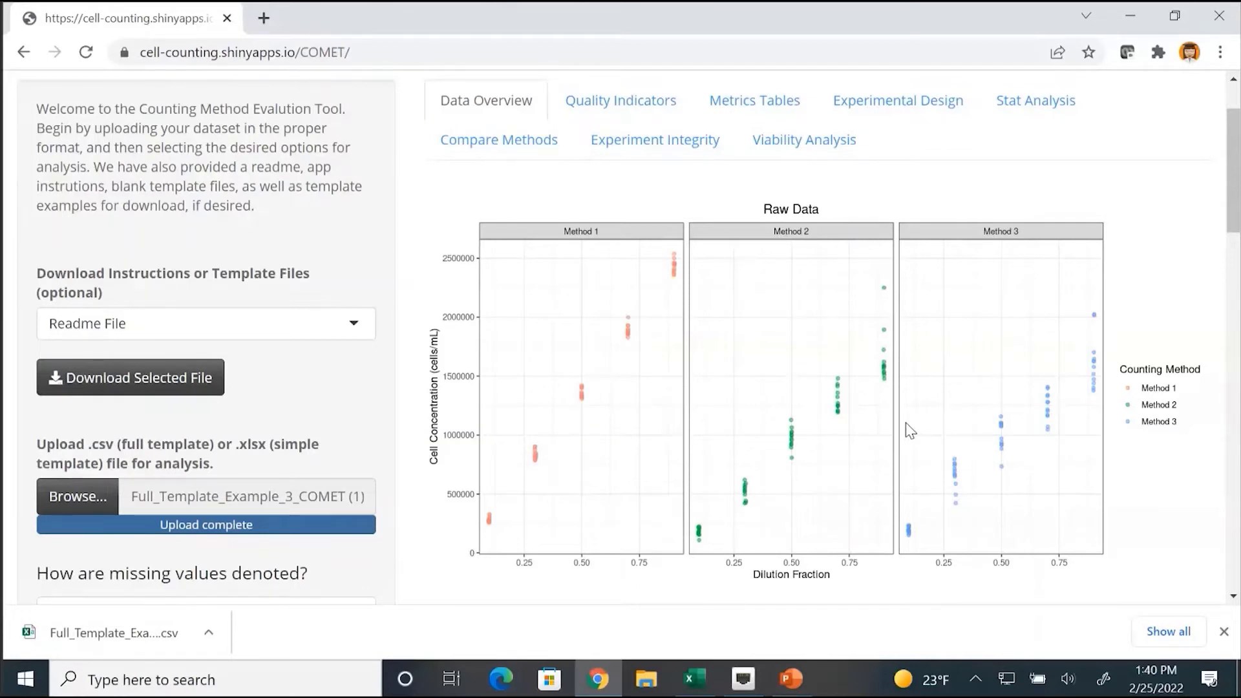
{"action": "scroll", "coordinate": [1001, 406], "scroll_direction": "down", "scroll_amount": 7}
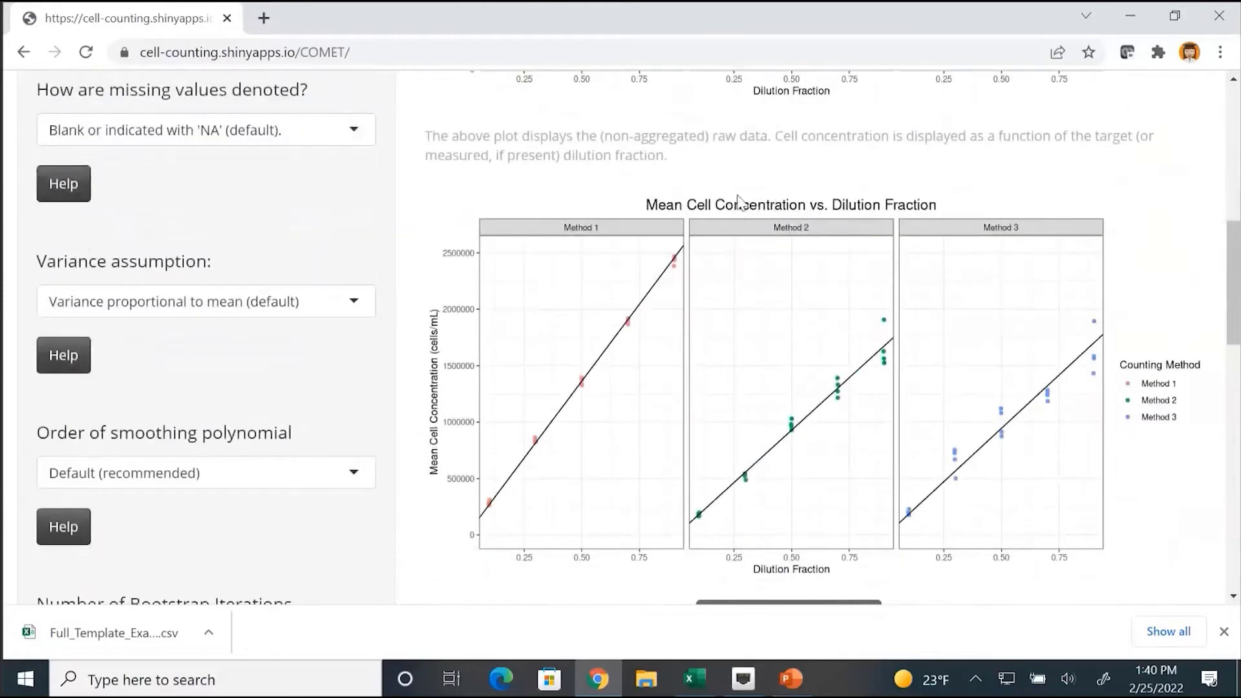
{"action": "scroll", "coordinate": [739, 192], "scroll_direction": "up", "scroll_amount": 5}
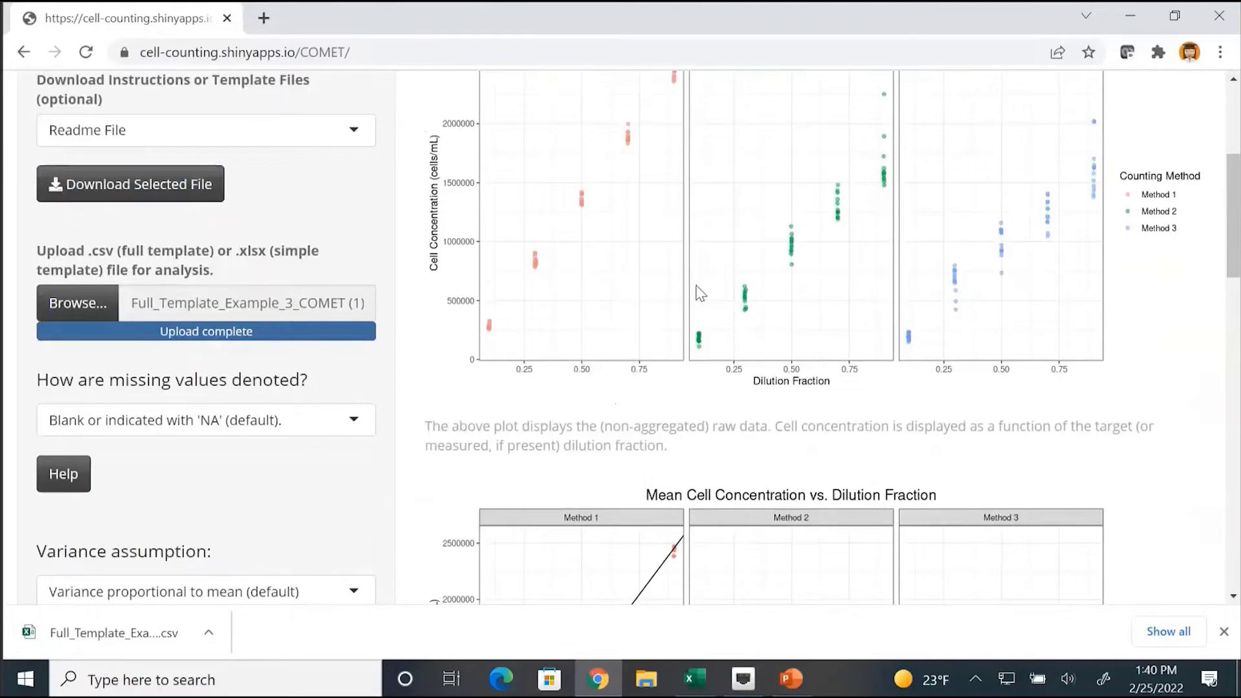
{"action": "scroll", "coordinate": [700, 295], "scroll_direction": "down", "scroll_amount": 6}
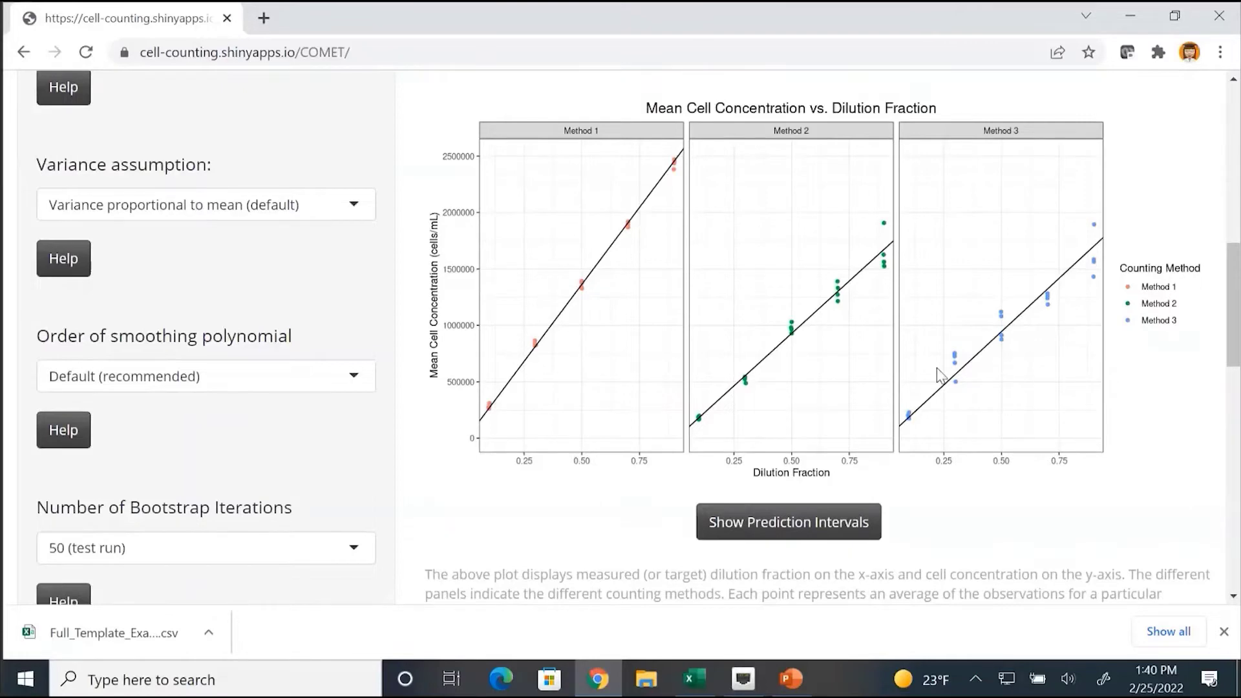
{"action": "scroll", "coordinate": [960, 352], "scroll_direction": "down", "scroll_amount": 5}
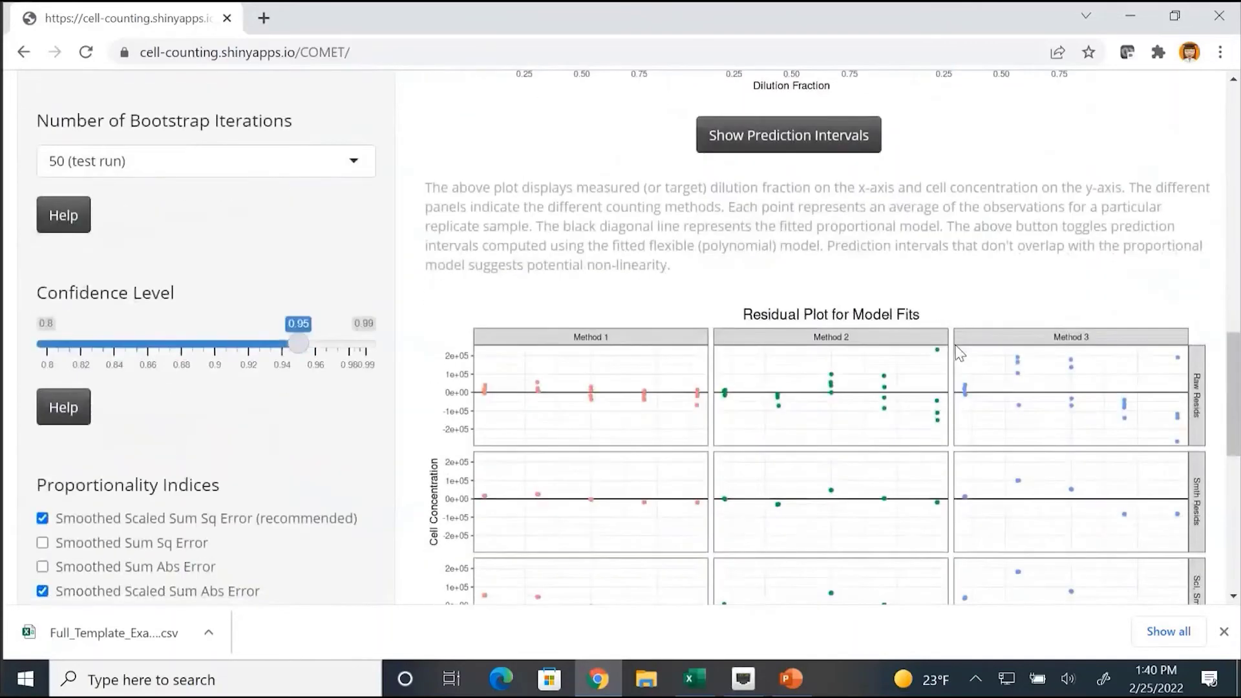
{"action": "scroll", "coordinate": [959, 353], "scroll_direction": "down", "scroll_amount": 1}
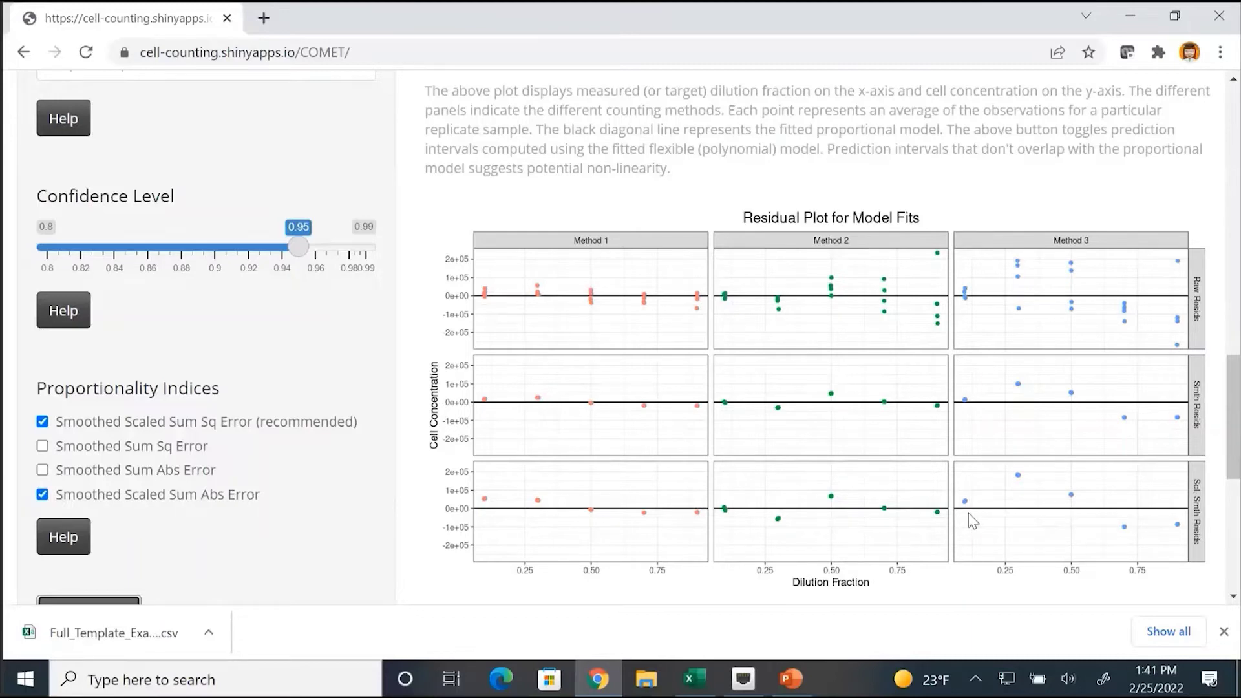
{"action": "scroll", "coordinate": [799, 477], "scroll_direction": "down", "scroll_amount": 5}
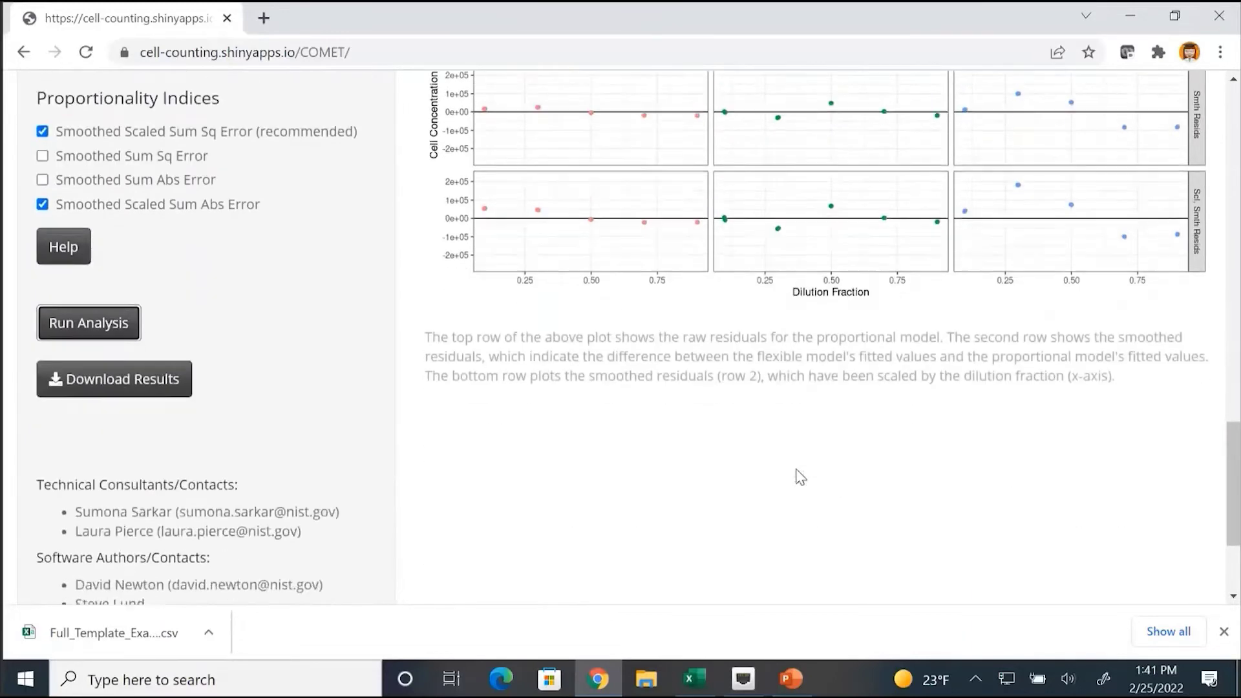
Open the Quality Indicators results and examine the R Squared and Proportionality Indices plots for the three counting methods.
{"action": "scroll", "coordinate": [799, 477], "scroll_direction": "up", "scroll_amount": 15}
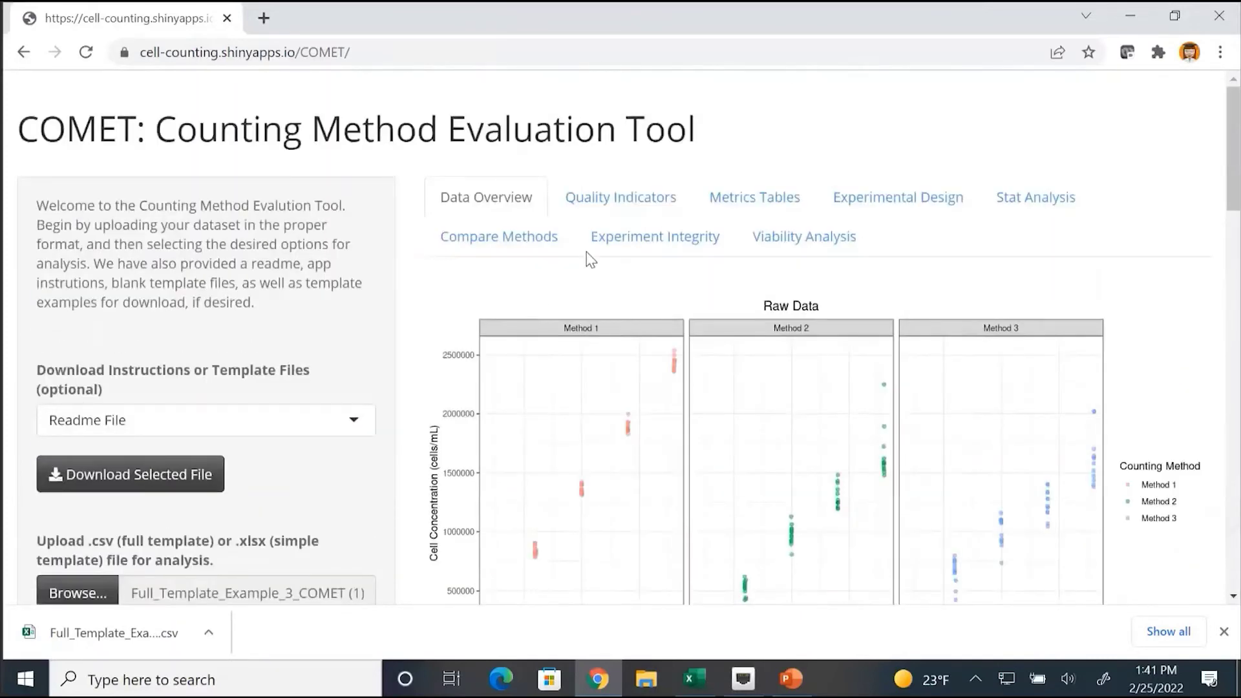
{"action": "left_click", "coordinate": [611, 213]}
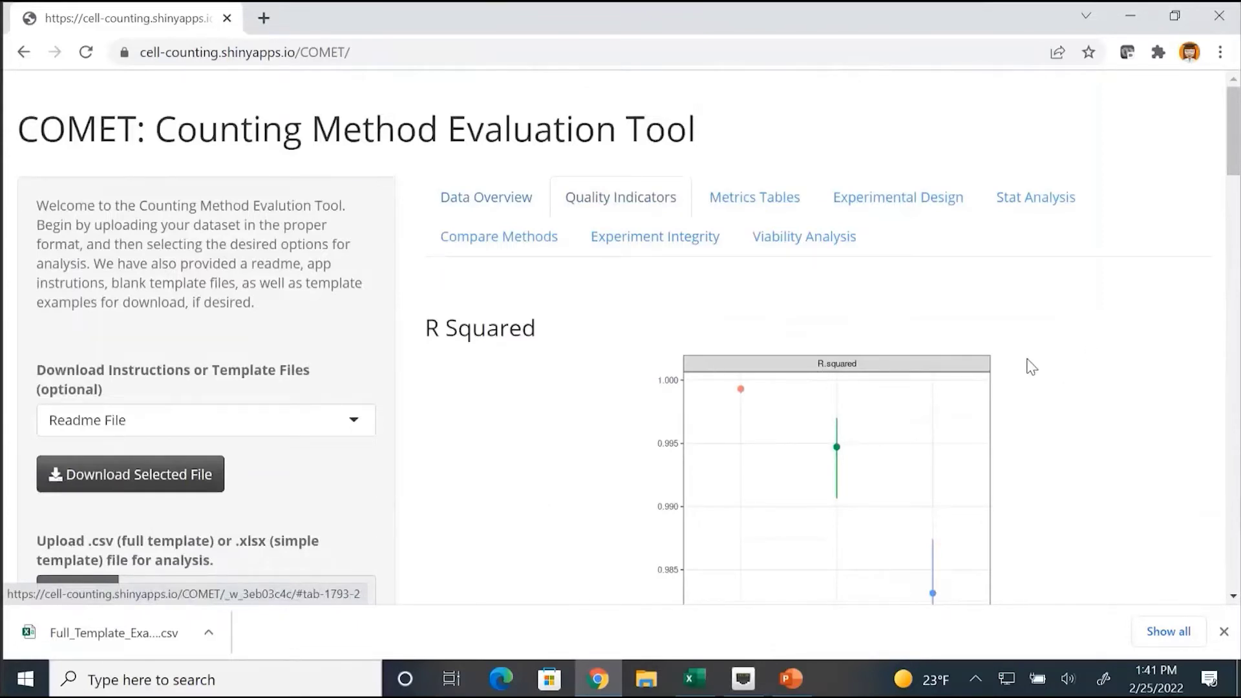
{"action": "scroll", "coordinate": [1032, 367], "scroll_direction": "down", "scroll_amount": 1}
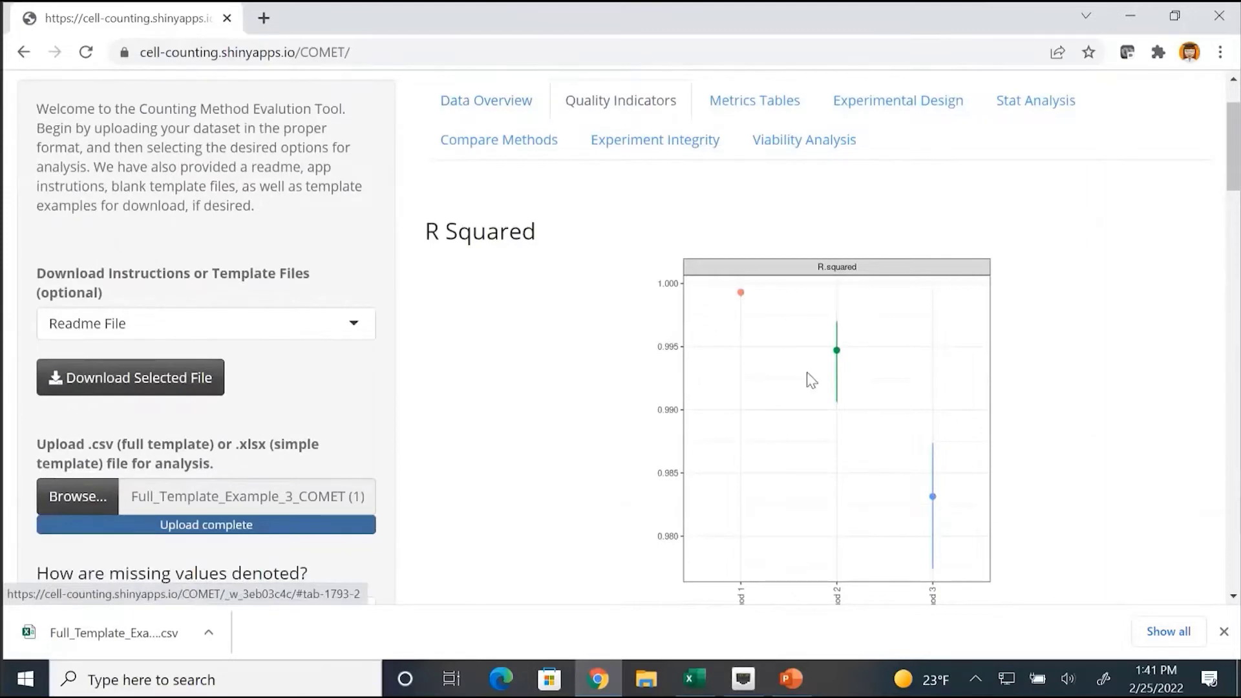
{"action": "scroll", "coordinate": [1057, 381], "scroll_direction": "down", "scroll_amount": 1}
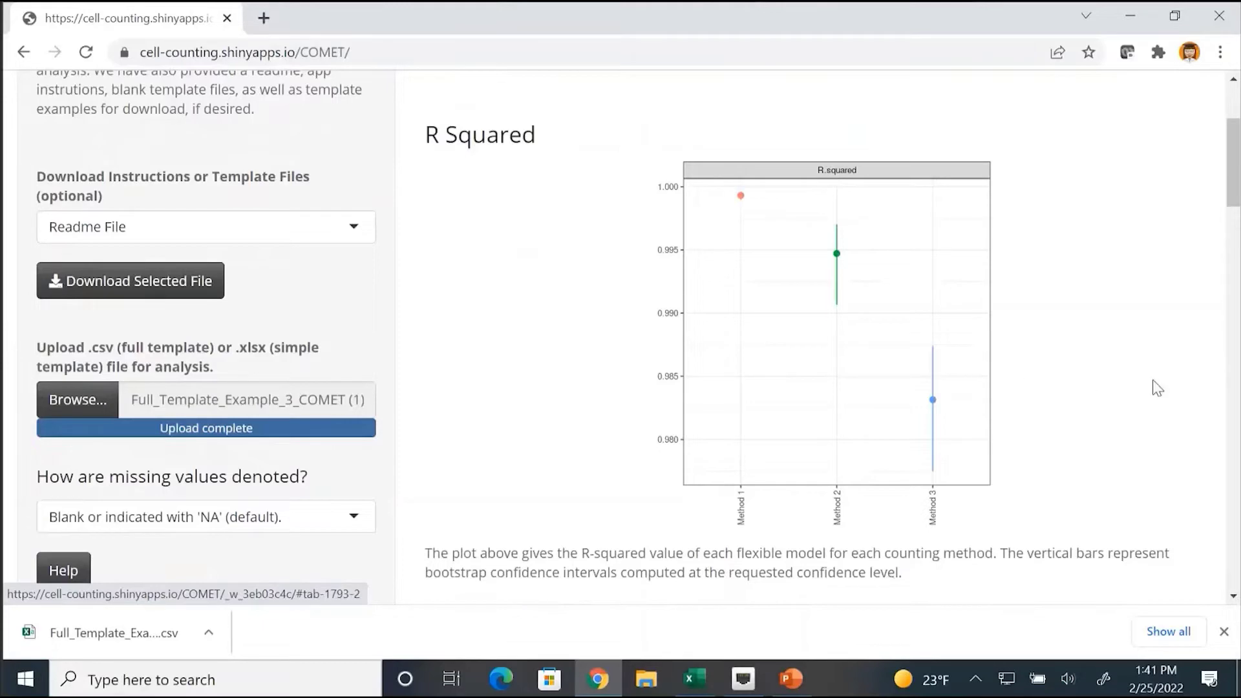
{"action": "scroll", "coordinate": [1088, 361], "scroll_direction": "down", "scroll_amount": 5}
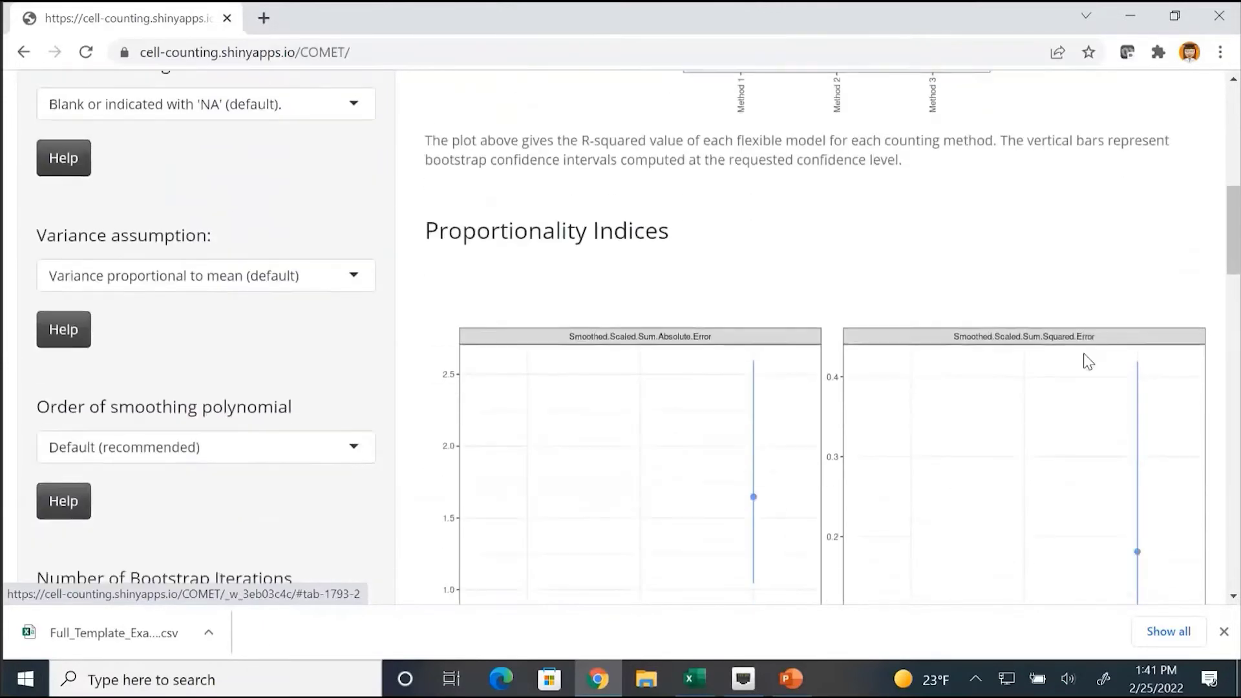
{"action": "scroll", "coordinate": [1087, 361], "scroll_direction": "down", "scroll_amount": 3}
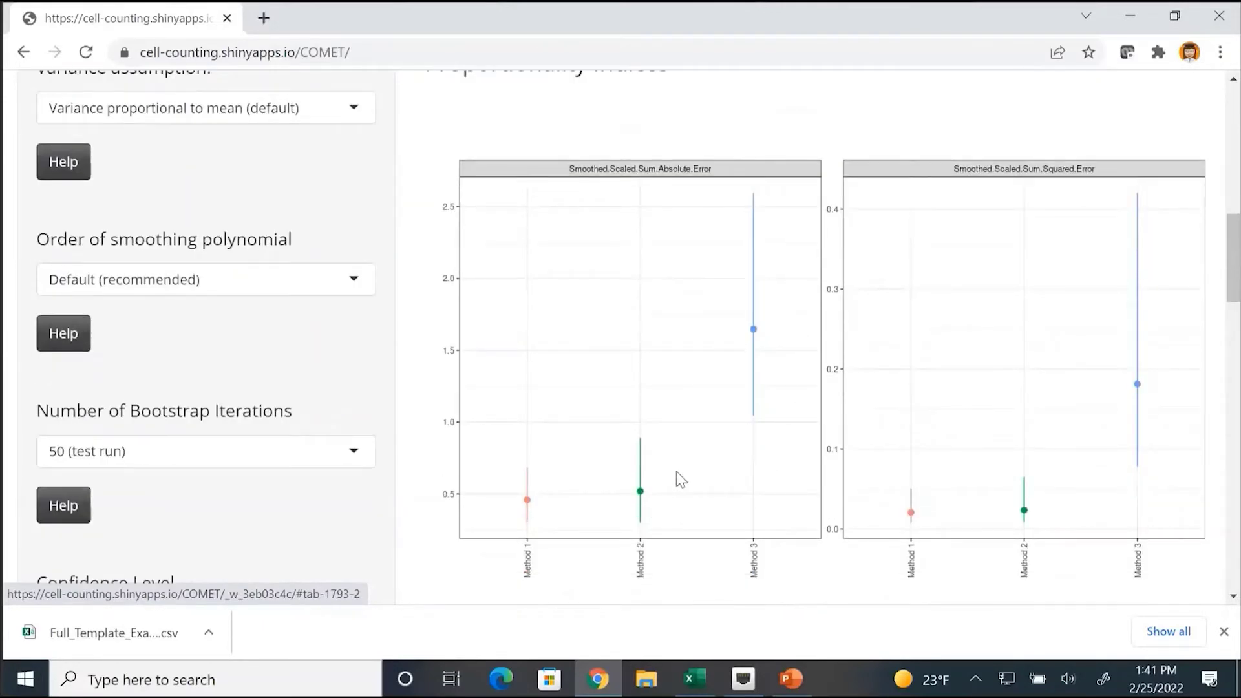
{"action": "scroll", "coordinate": [715, 556], "scroll_direction": "up", "scroll_amount": 1}
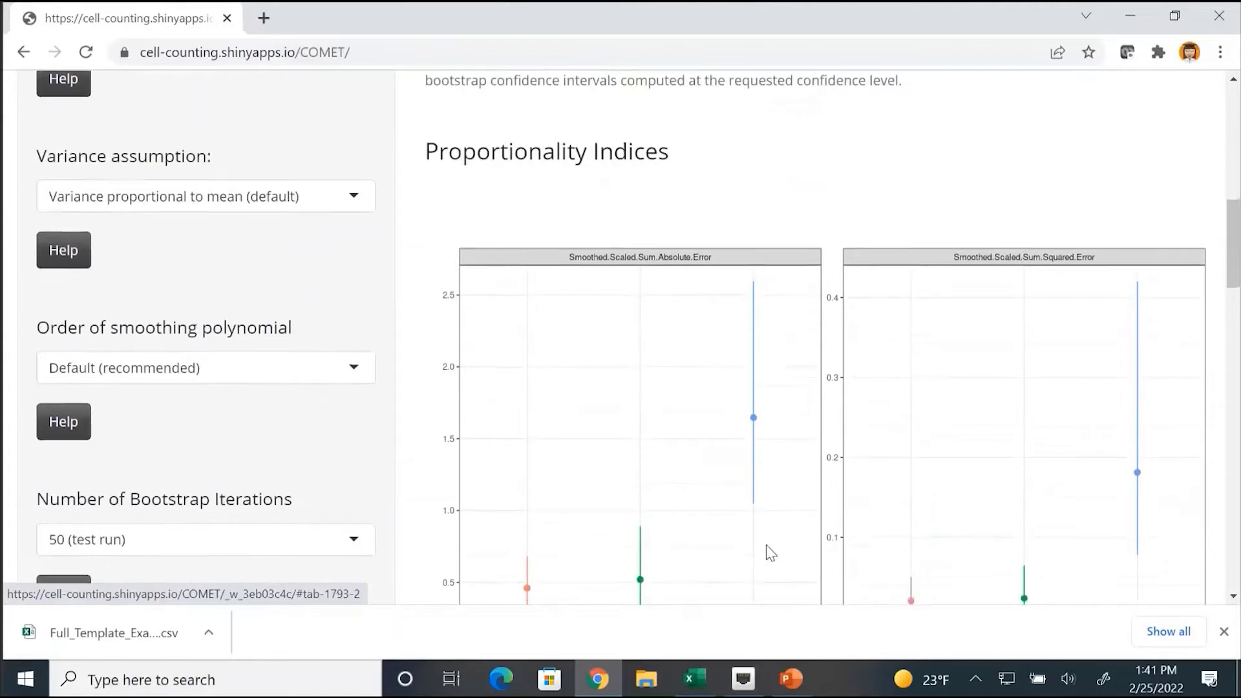
{"action": "scroll", "coordinate": [767, 546], "scroll_direction": "down", "scroll_amount": 1}
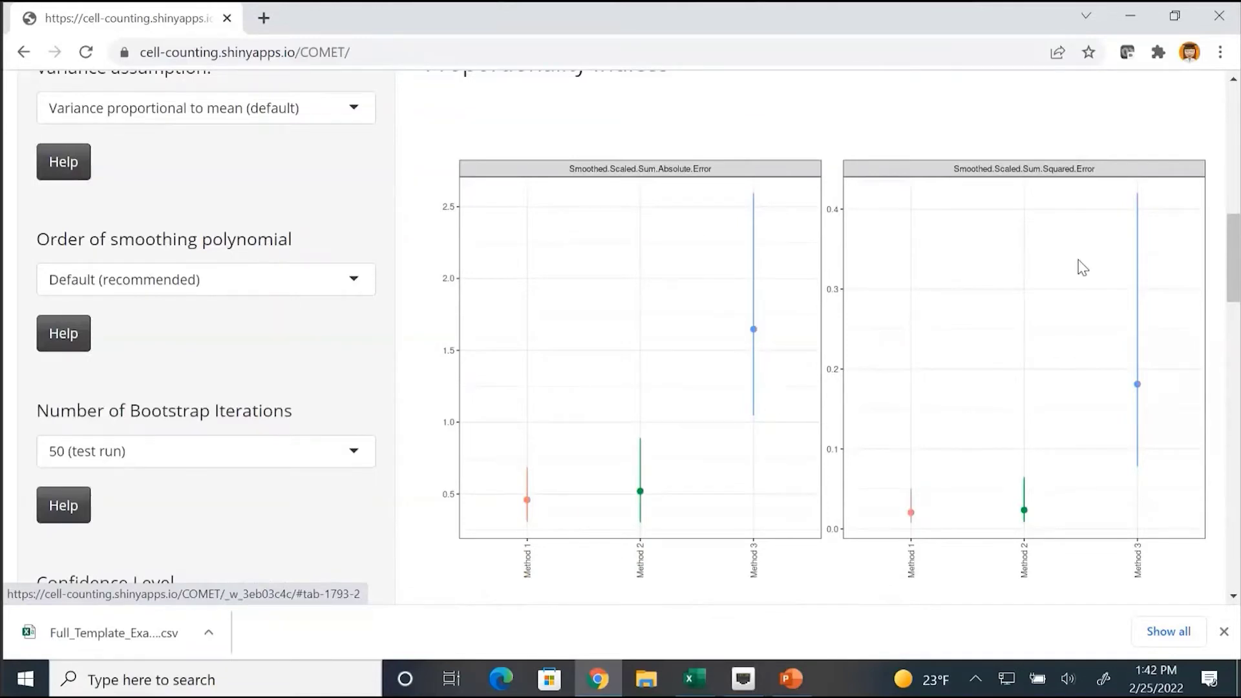
Examine the mean concentration, coefficient of variation and Proportionality Constants plots, and return to the start of the Quality Indicators results.
{"action": "scroll", "coordinate": [1097, 282], "scroll_direction": "down", "scroll_amount": 9}
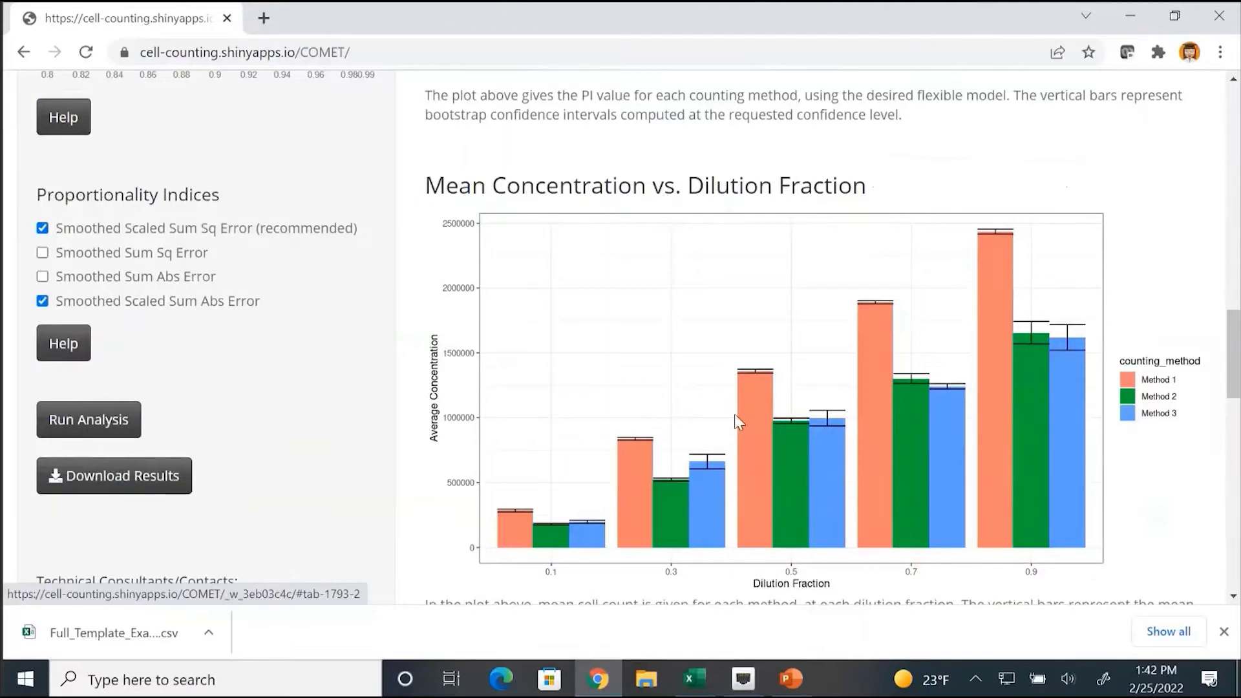
{"action": "scroll", "coordinate": [739, 422], "scroll_direction": "down", "scroll_amount": 7}
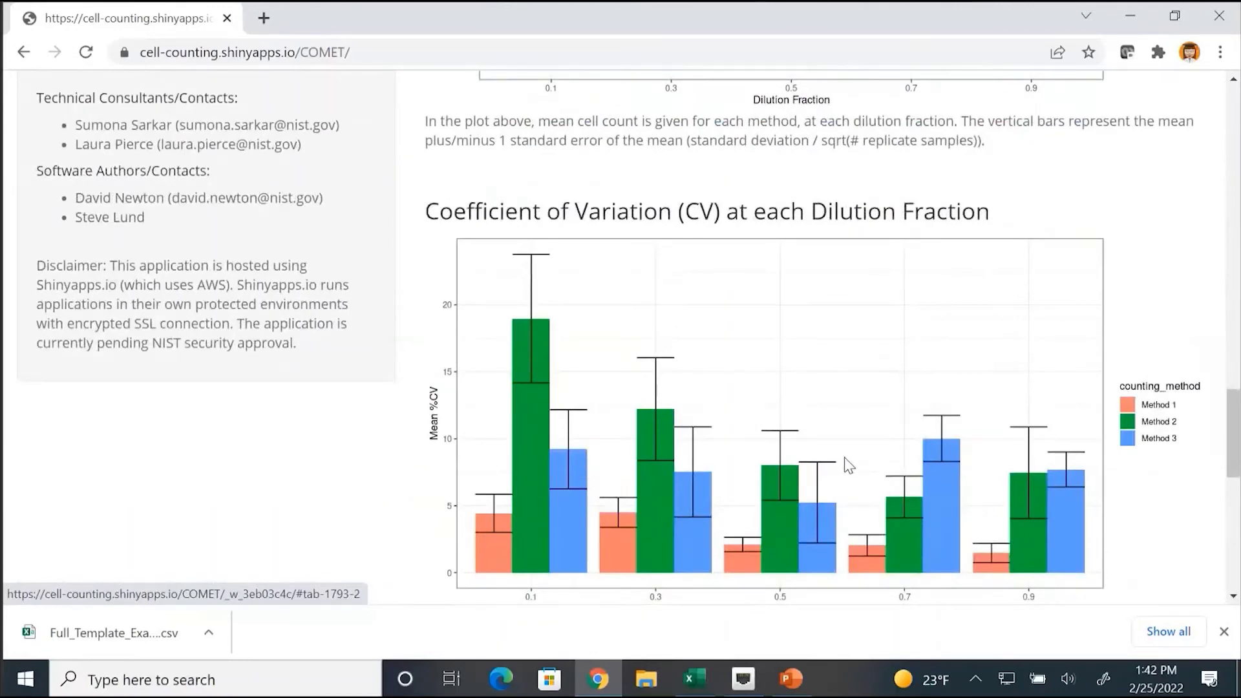
{"action": "scroll", "coordinate": [863, 442], "scroll_direction": "down", "scroll_amount": 5}
{"action": "scroll", "coordinate": [754, 390], "scroll_direction": "down", "scroll_amount": 4}
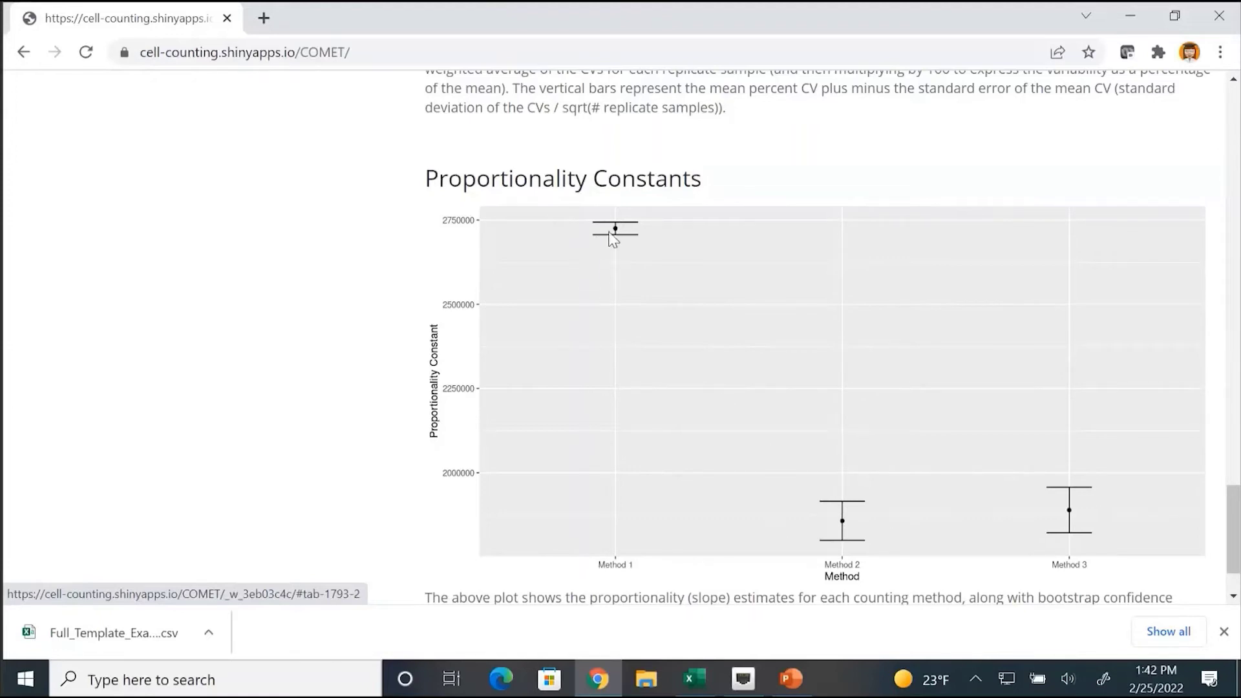
{"action": "scroll", "coordinate": [634, 275], "scroll_direction": "down", "scroll_amount": 2}
{"action": "scroll", "coordinate": [634, 275], "scroll_direction": "up", "scroll_amount": 2}
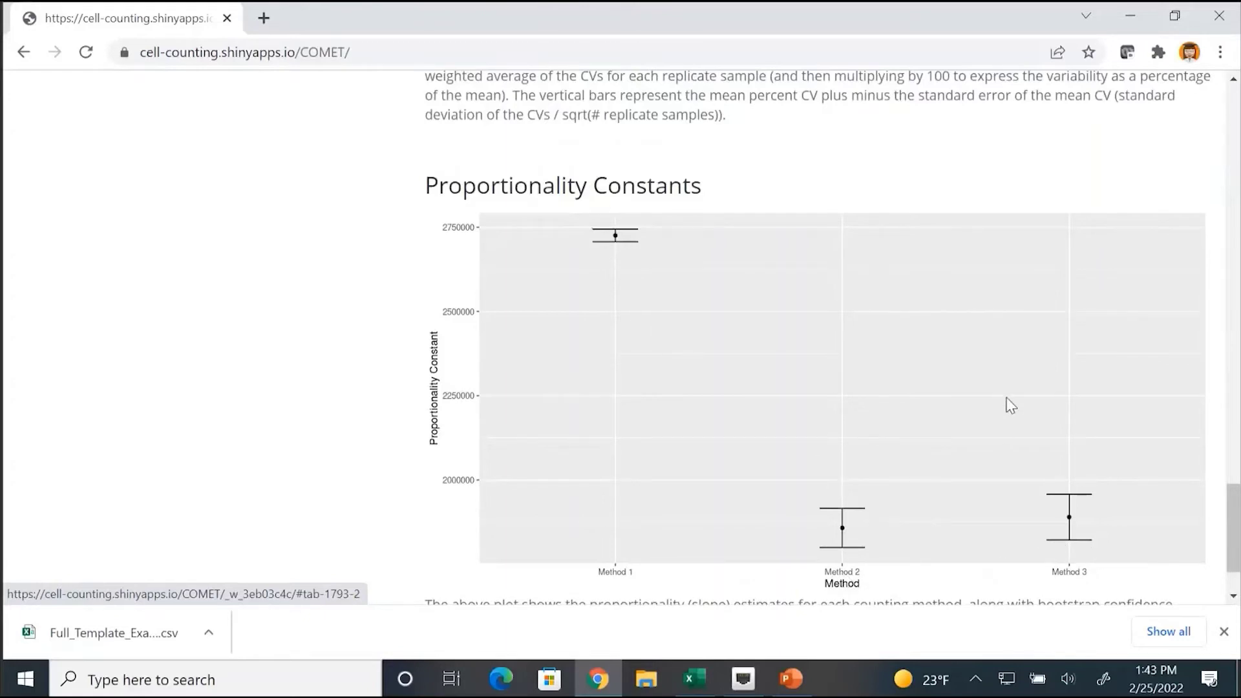
{"action": "scroll", "coordinate": [1128, 399], "scroll_direction": "down", "scroll_amount": 2}
{"action": "scroll", "coordinate": [1132, 406], "scroll_direction": "up", "scroll_amount": 12}
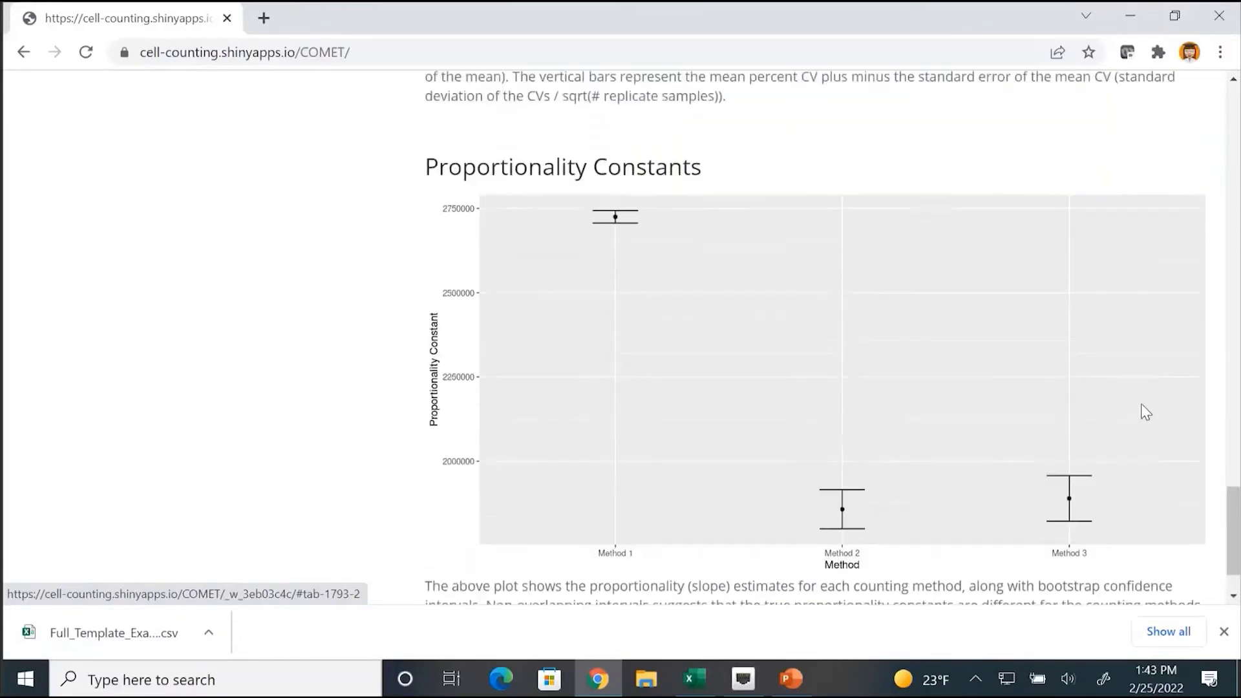
{"action": "scroll", "coordinate": [1145, 414], "scroll_direction": "up", "scroll_amount": 15}
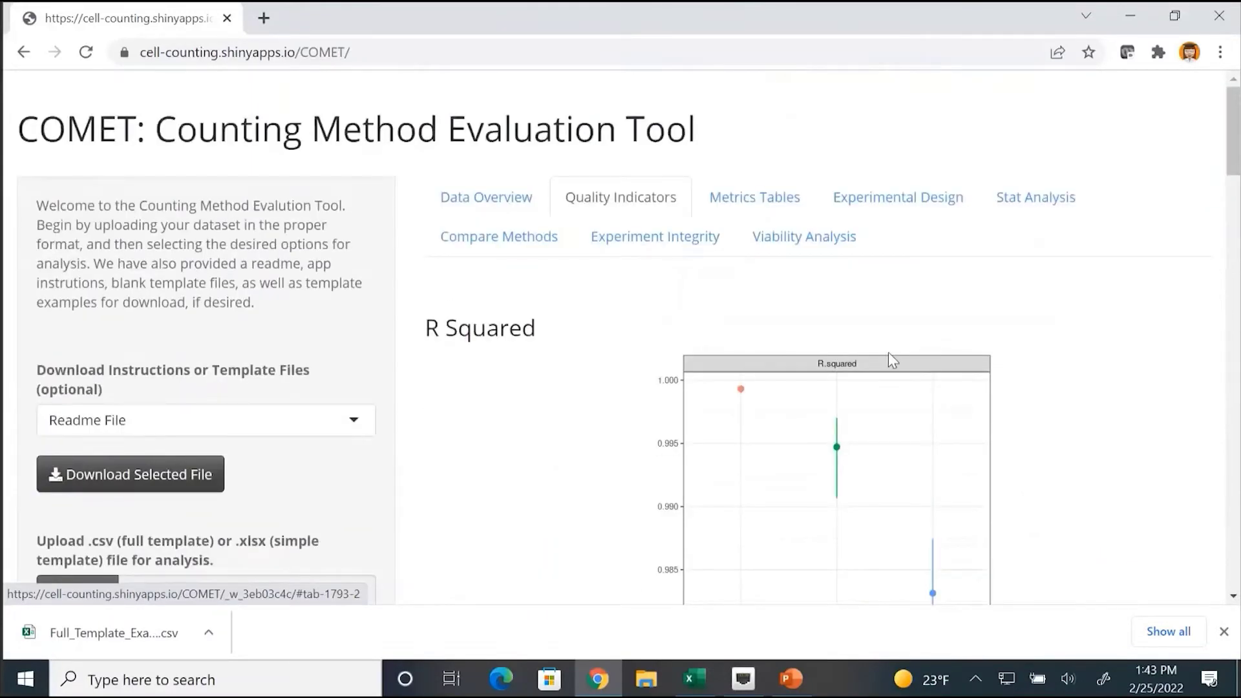
Open the Metrics Tables results and examine the mean cell concentration, mean %CV and Proportionality Indices tables.
{"action": "left_click", "coordinate": [748, 199]}
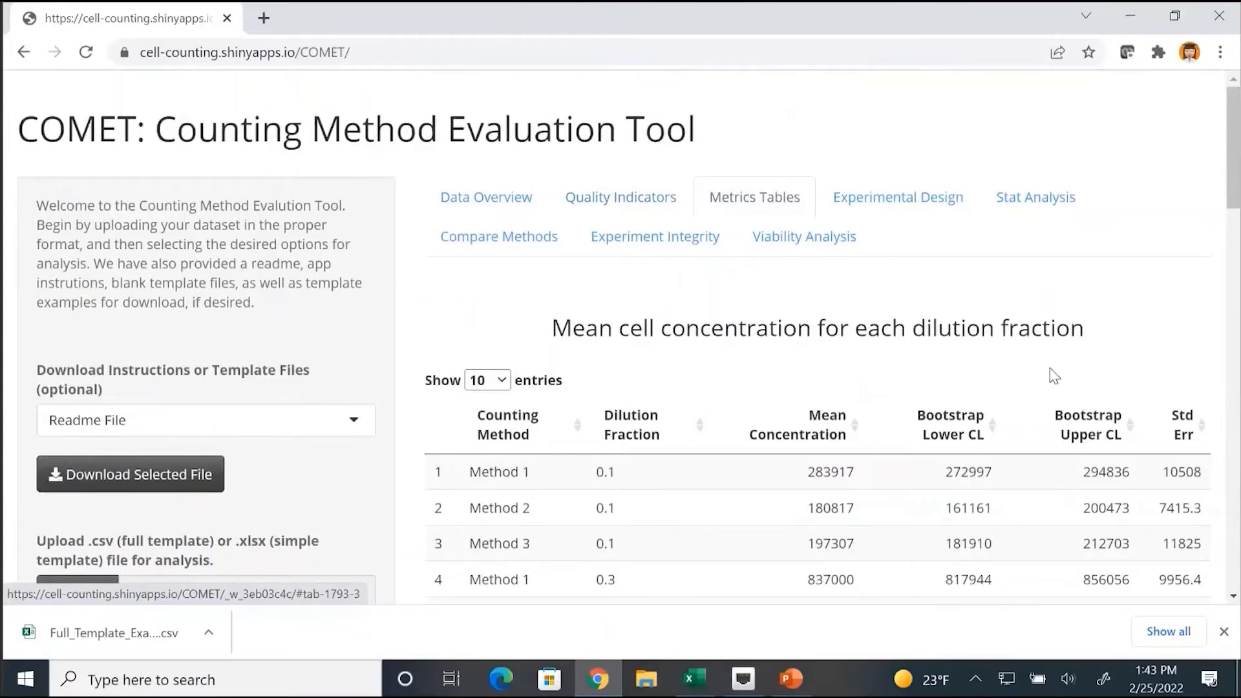
{"action": "scroll", "coordinate": [1024, 360], "scroll_direction": "down", "scroll_amount": 3}
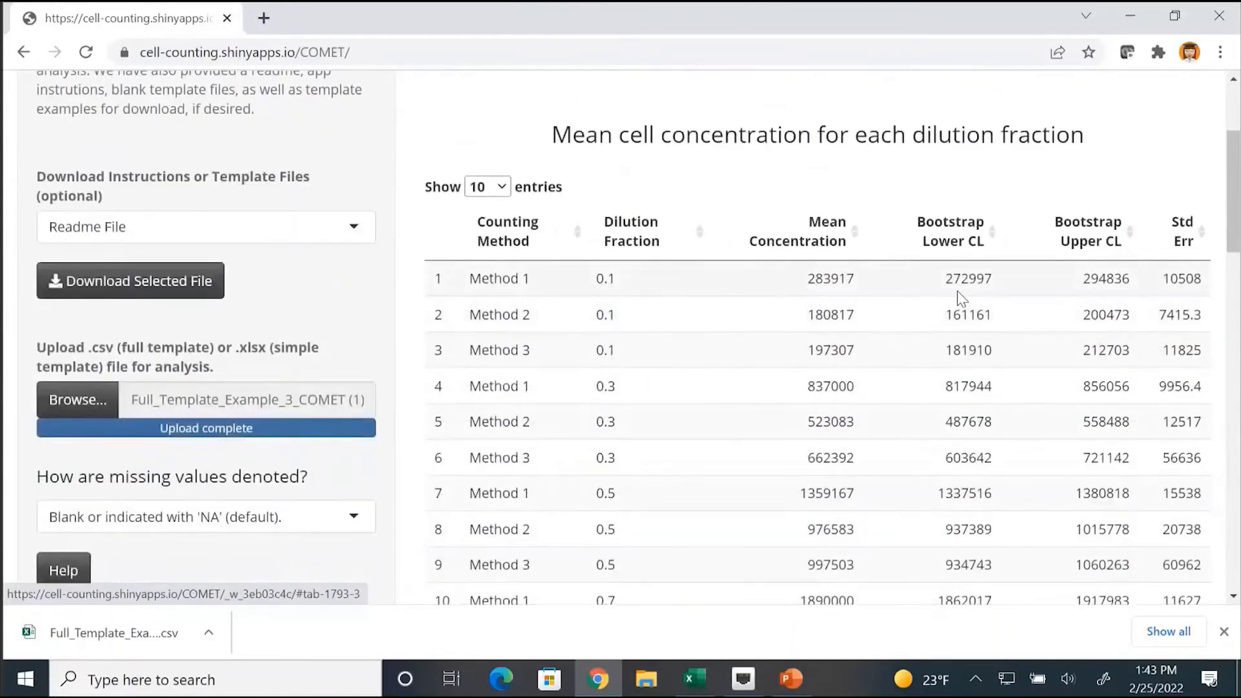
{"action": "scroll", "coordinate": [854, 276], "scroll_direction": "down", "scroll_amount": 2}
{"action": "scroll", "coordinate": [761, 263], "scroll_direction": "up", "scroll_amount": 2}
{"action": "scroll", "coordinate": [1053, 280], "scroll_direction": "down", "scroll_amount": 7}
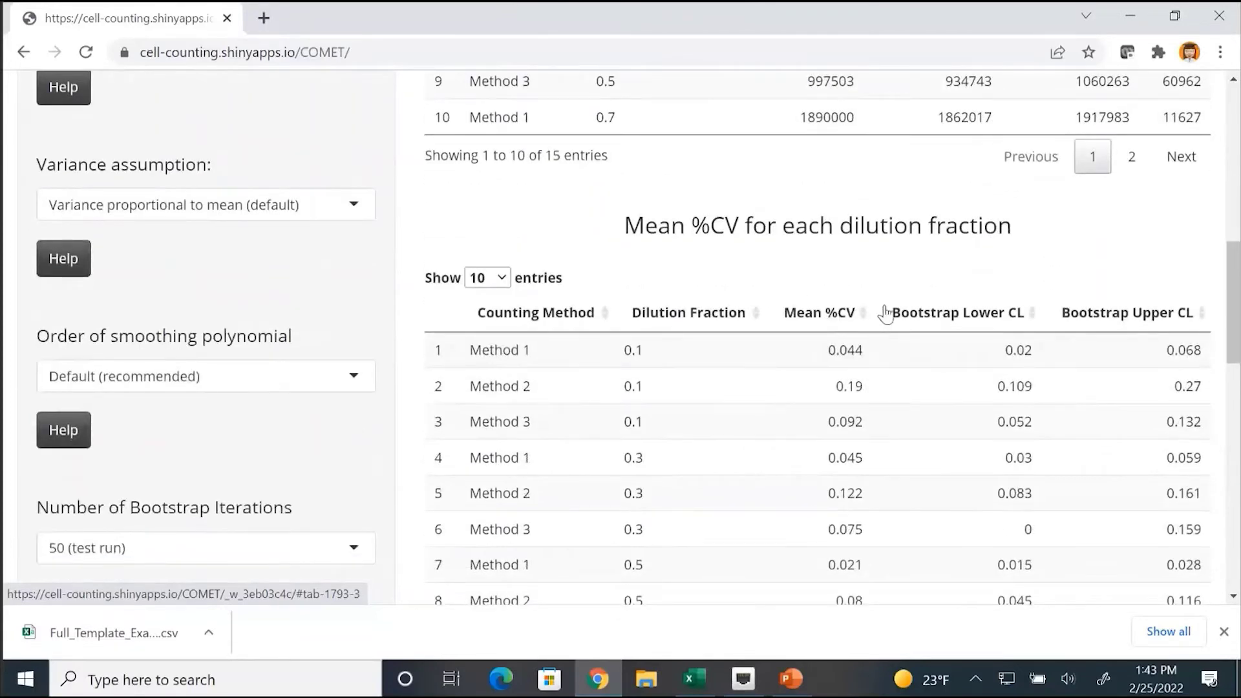
{"action": "scroll", "coordinate": [883, 311], "scroll_direction": "down", "scroll_amount": 9}
{"action": "scroll", "coordinate": [1080, 319], "scroll_direction": "down", "scroll_amount": 6}
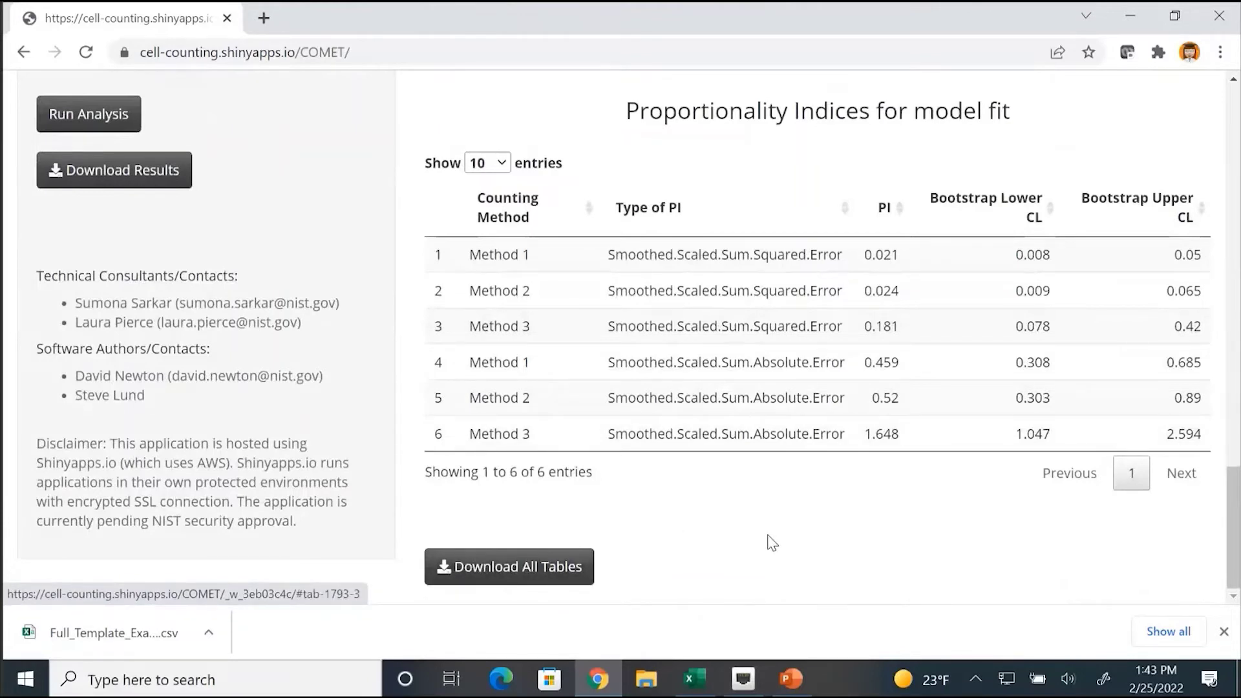
{"action": "scroll", "coordinate": [771, 543], "scroll_direction": "up", "scroll_amount": 20}
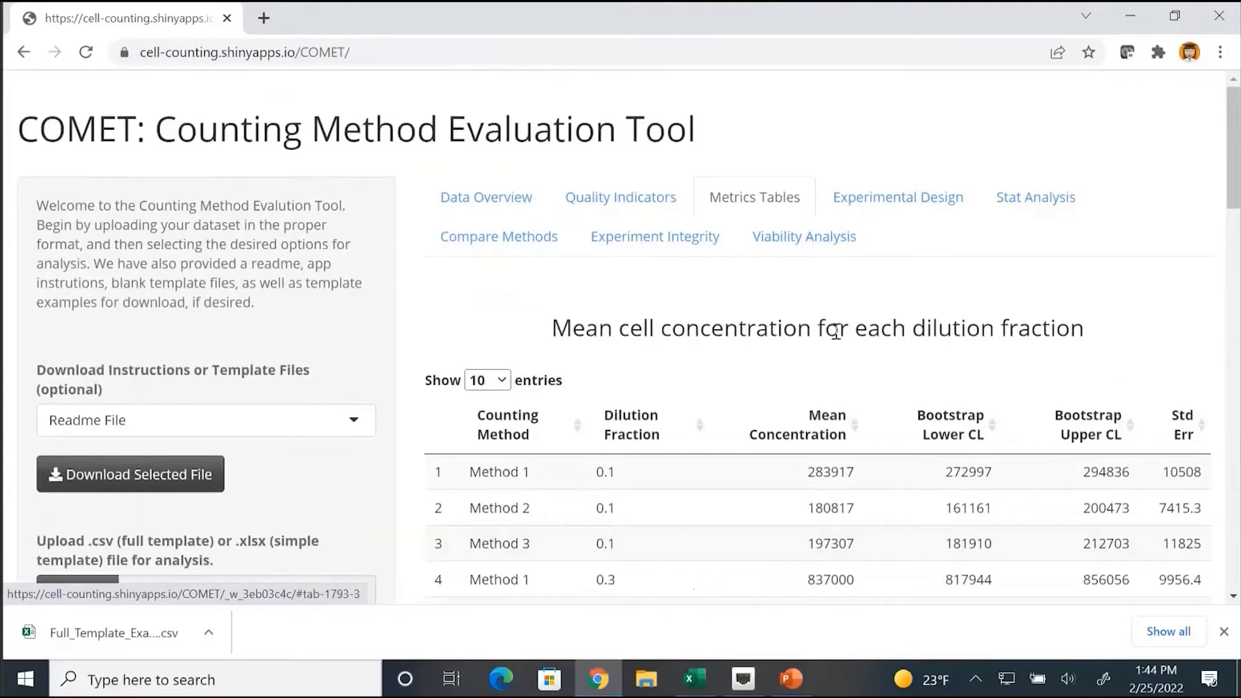
Open the Experimental Design results and examine the target dilution fractions, pipetting error, replicate samples and replicate observations tables.
{"action": "left_click", "coordinate": [930, 213]}
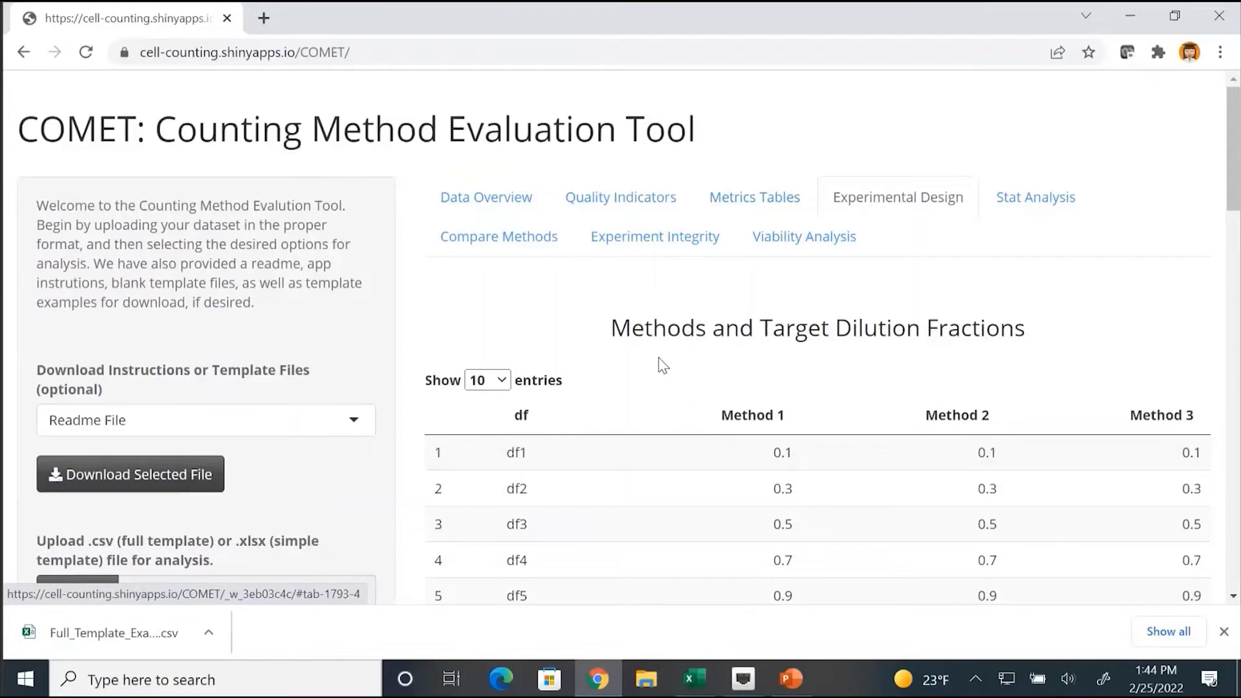
{"action": "scroll", "coordinate": [663, 366], "scroll_direction": "down", "scroll_amount": 1}
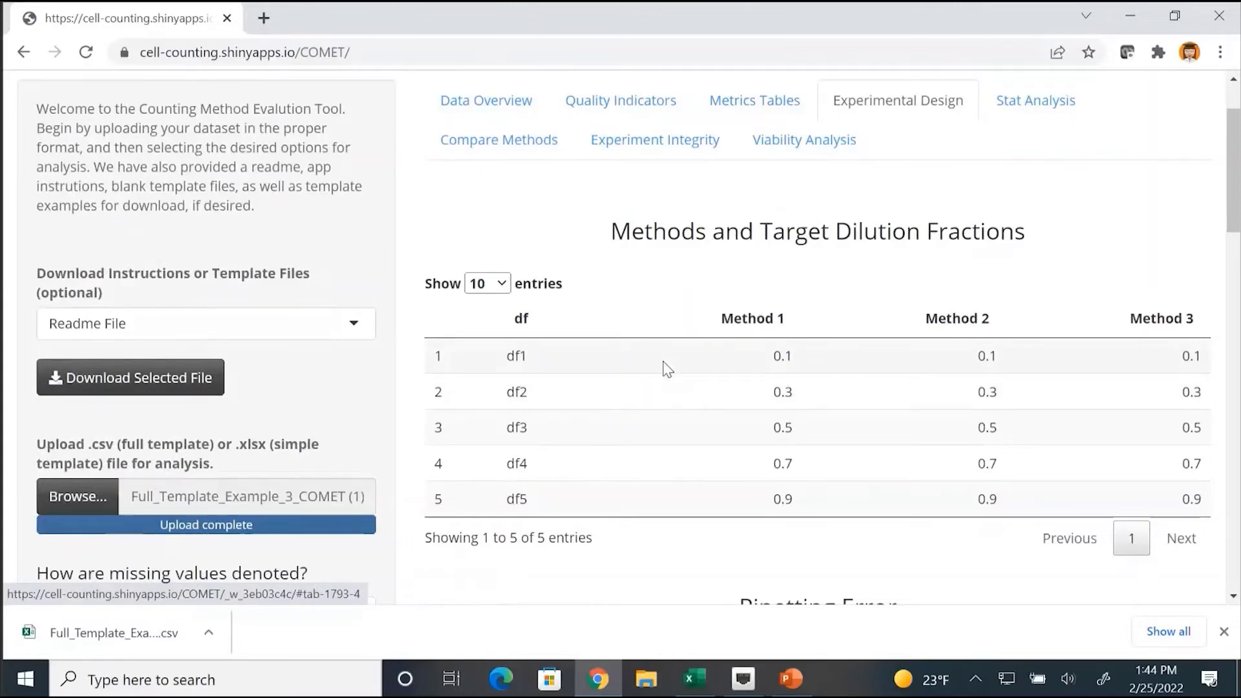
{"action": "scroll", "coordinate": [667, 369], "scroll_direction": "down", "scroll_amount": 5}
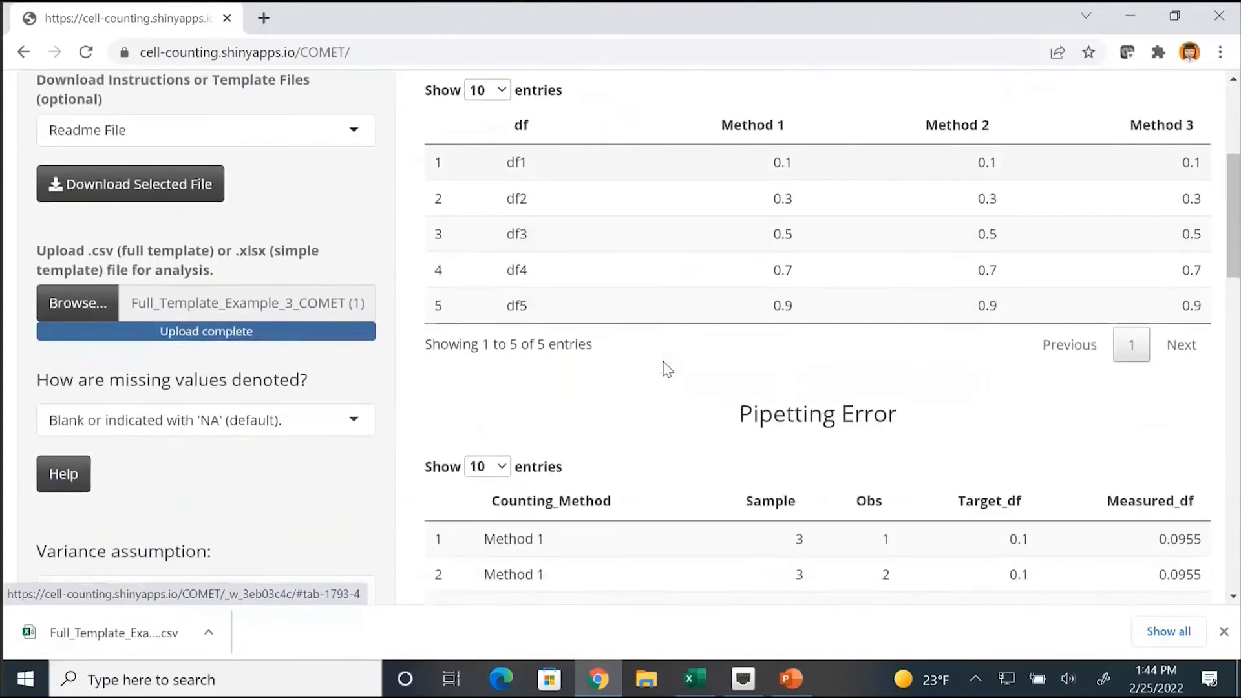
{"action": "scroll", "coordinate": [667, 369], "scroll_direction": "down", "scroll_amount": 12}
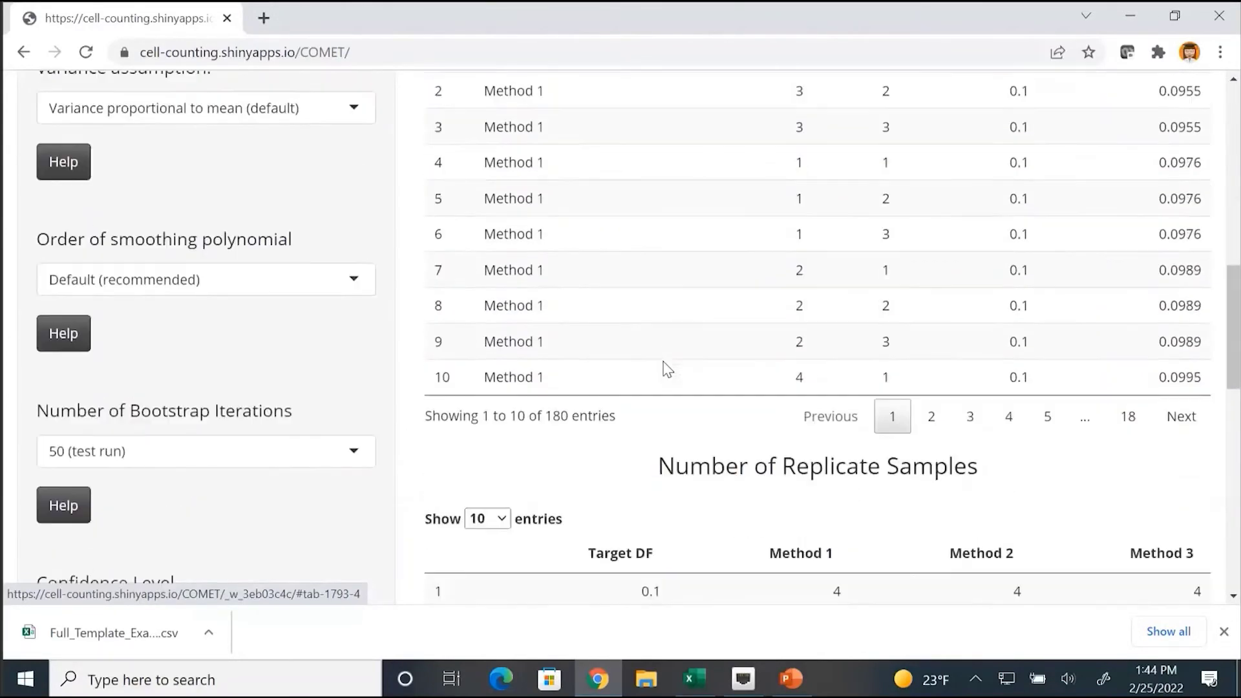
{"action": "scroll", "coordinate": [765, 343], "scroll_direction": "down", "scroll_amount": 5}
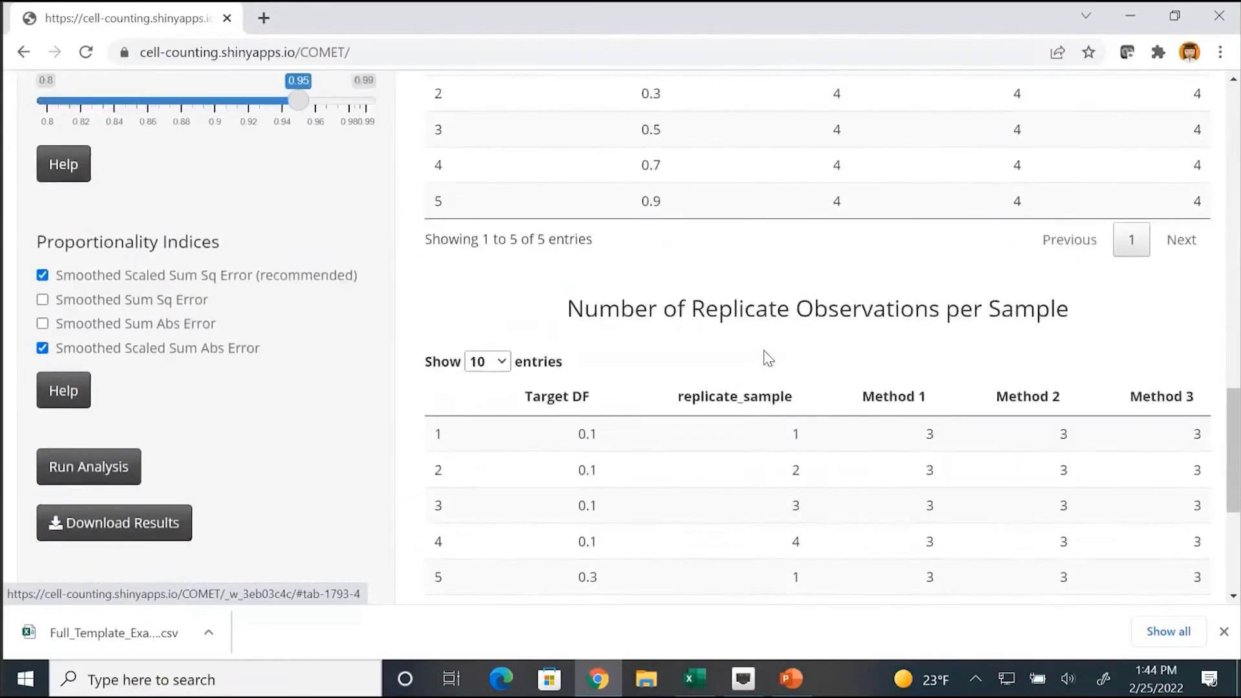
{"action": "scroll", "coordinate": [840, 382], "scroll_direction": "down", "scroll_amount": 2}
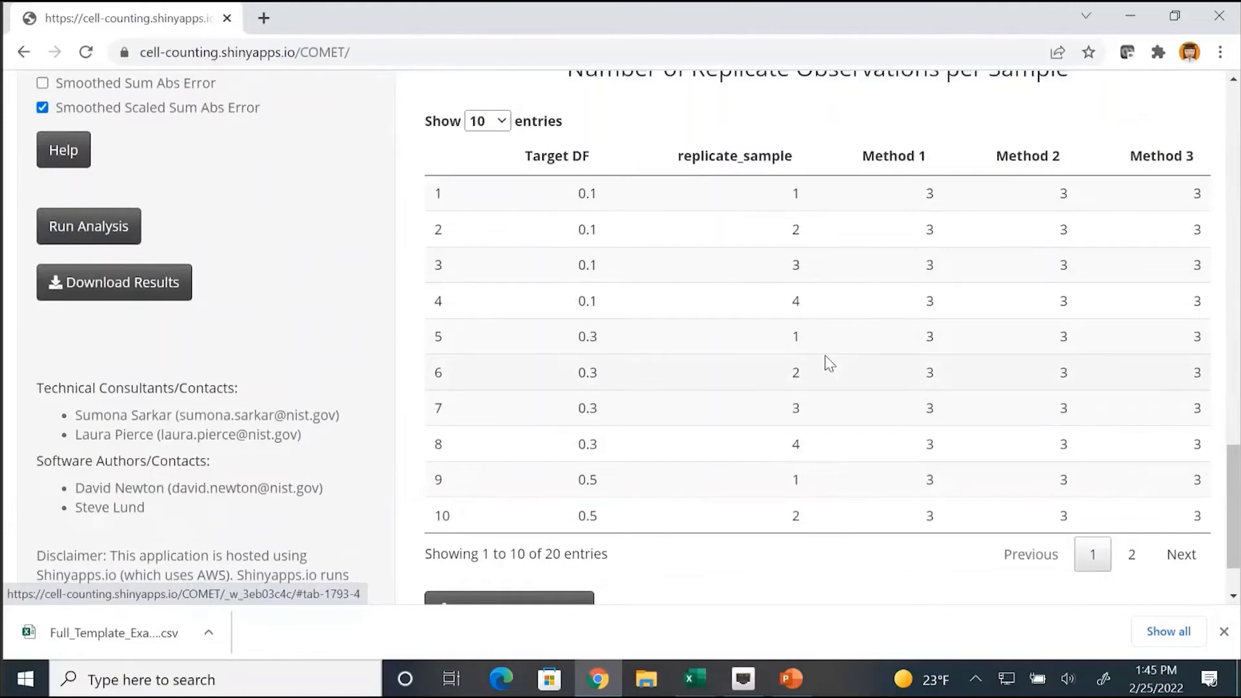
{"action": "scroll", "coordinate": [829, 364], "scroll_direction": "down", "scroll_amount": 1}
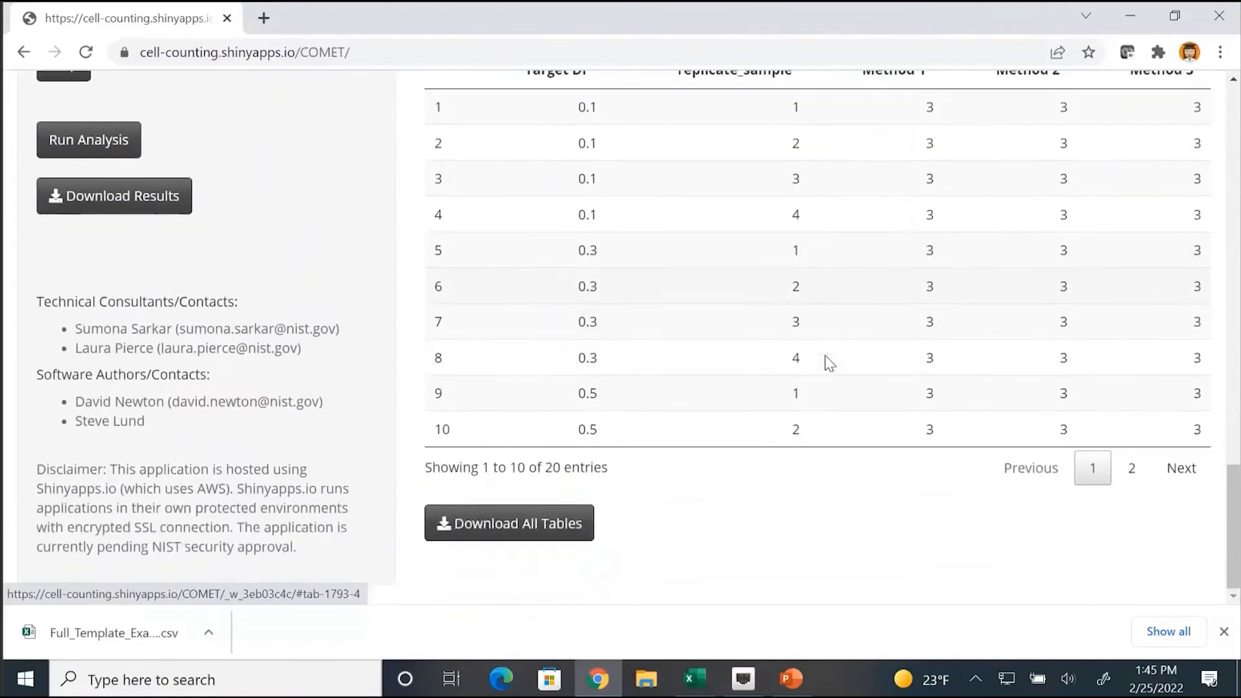
{"action": "scroll", "coordinate": [838, 364], "scroll_direction": "up", "scroll_amount": 15}
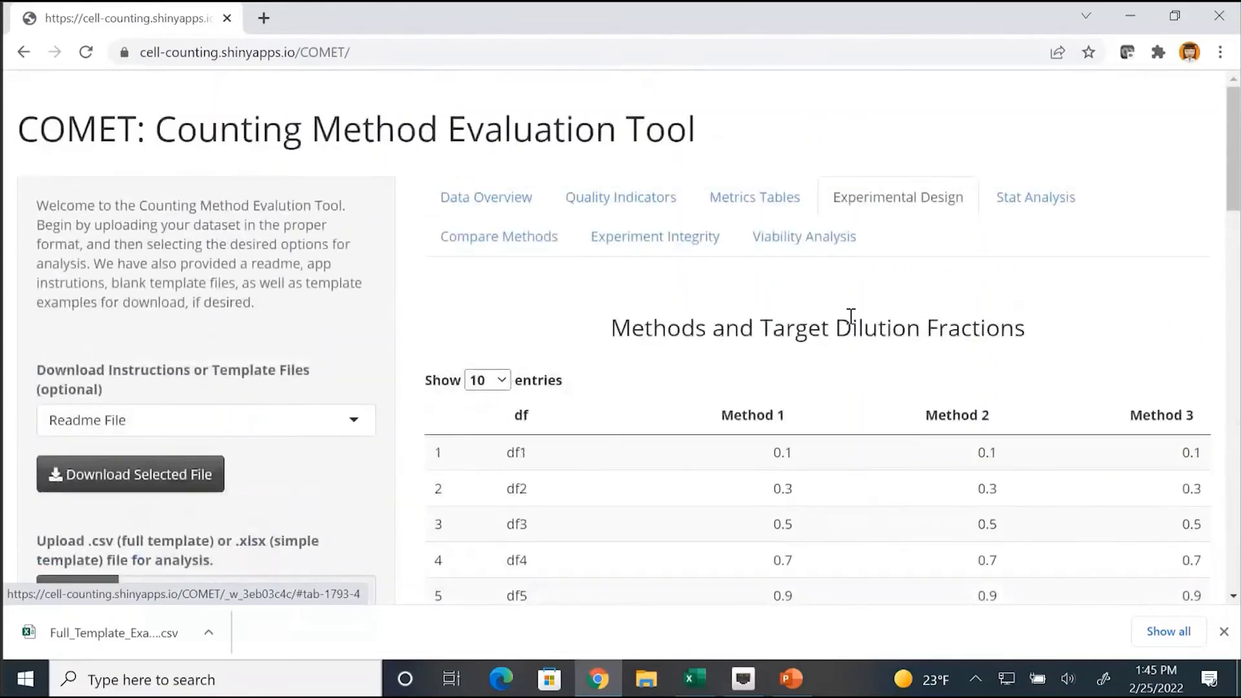
Open the Stat Analysis results and examine the model assumptions, proportionality constant estimates, PI formulas and smoothing approach.
{"action": "left_click", "coordinate": [1036, 196]}
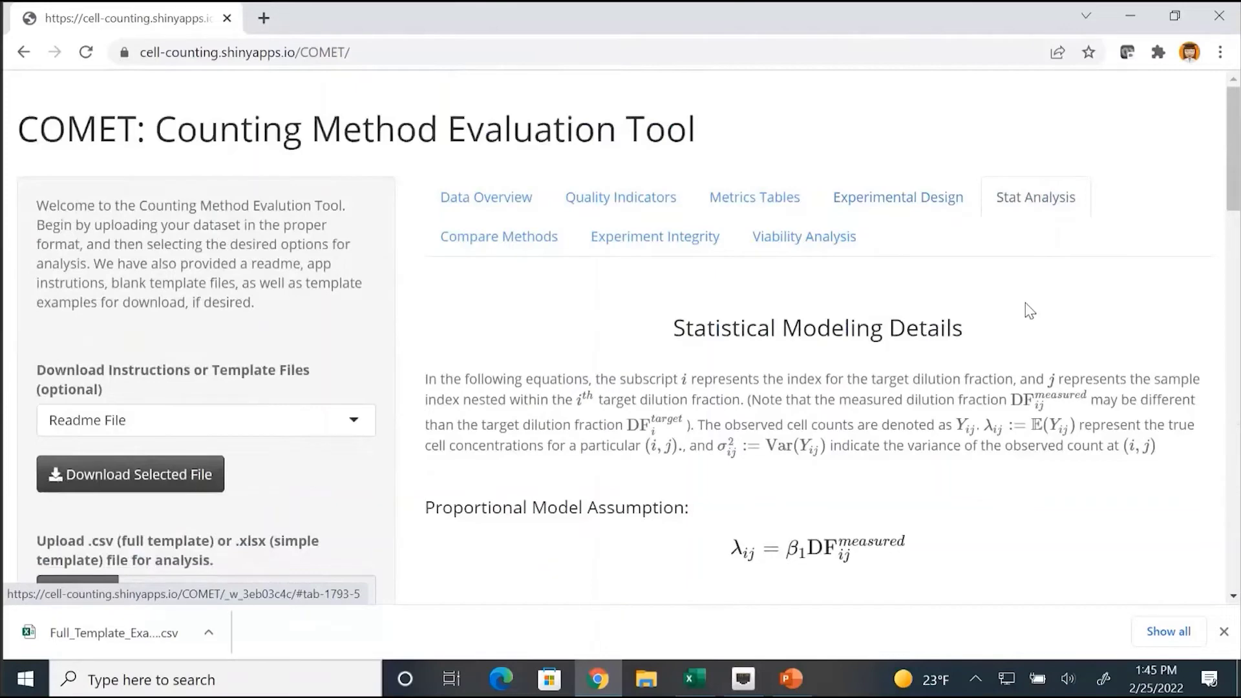
{"action": "scroll", "coordinate": [717, 453], "scroll_direction": "down", "scroll_amount": 1}
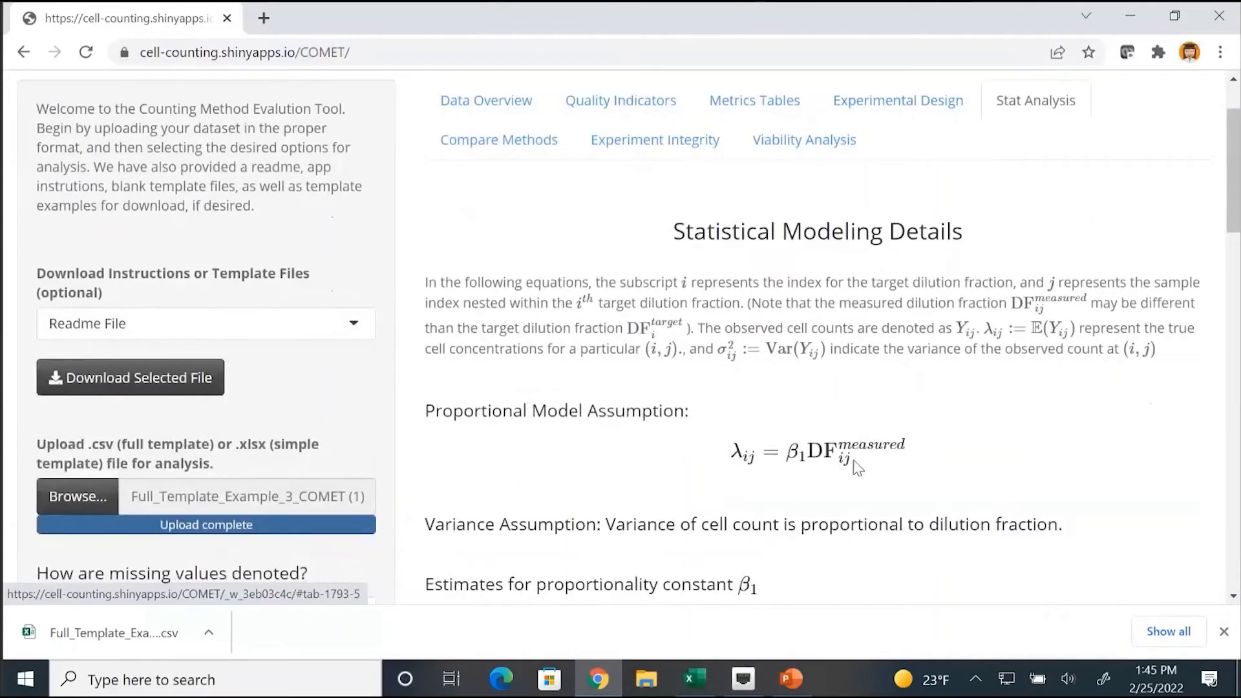
{"action": "scroll", "coordinate": [924, 457], "scroll_direction": "down", "scroll_amount": 3}
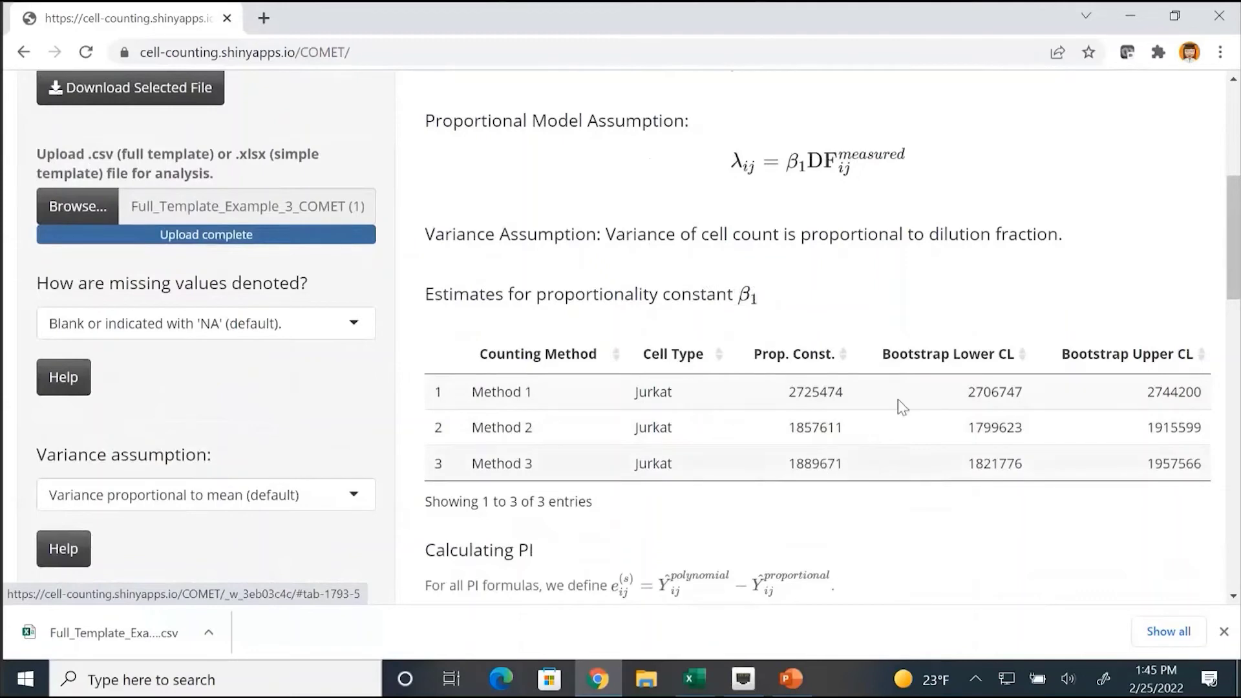
{"action": "scroll", "coordinate": [809, 430], "scroll_direction": "down", "scroll_amount": 4}
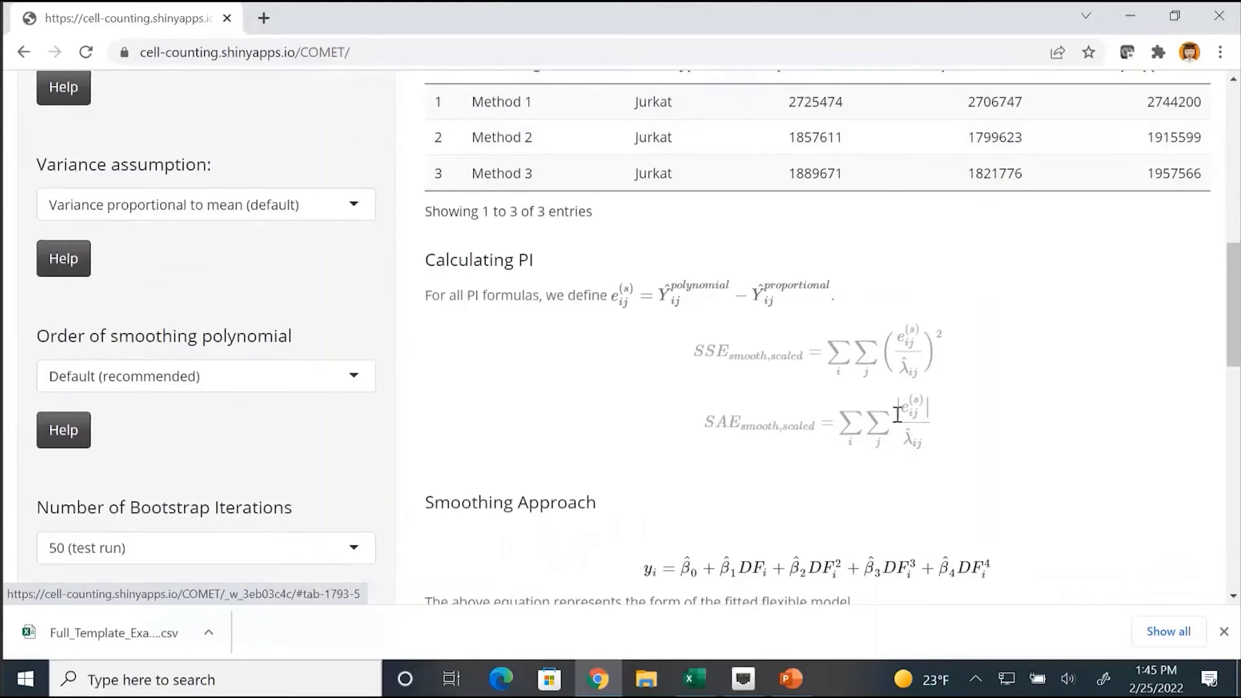
{"action": "scroll", "coordinate": [996, 405], "scroll_direction": "down", "scroll_amount": 3}
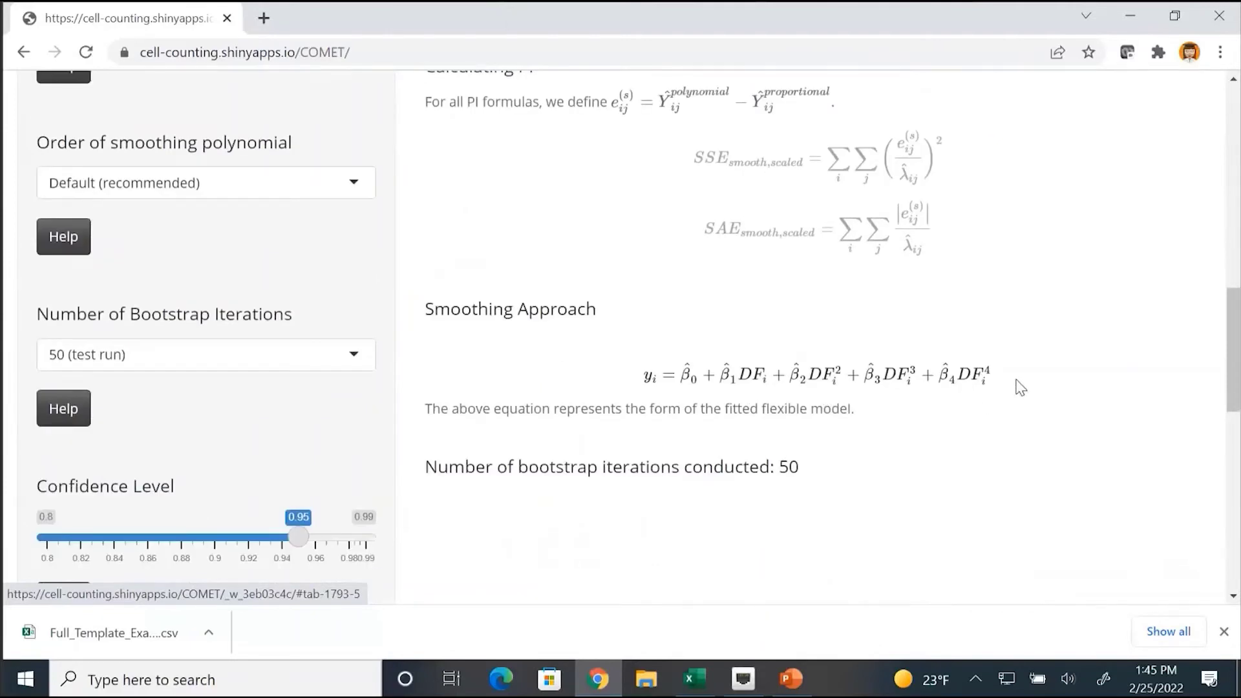
{"action": "scroll", "coordinate": [876, 471], "scroll_direction": "down", "scroll_amount": 10}
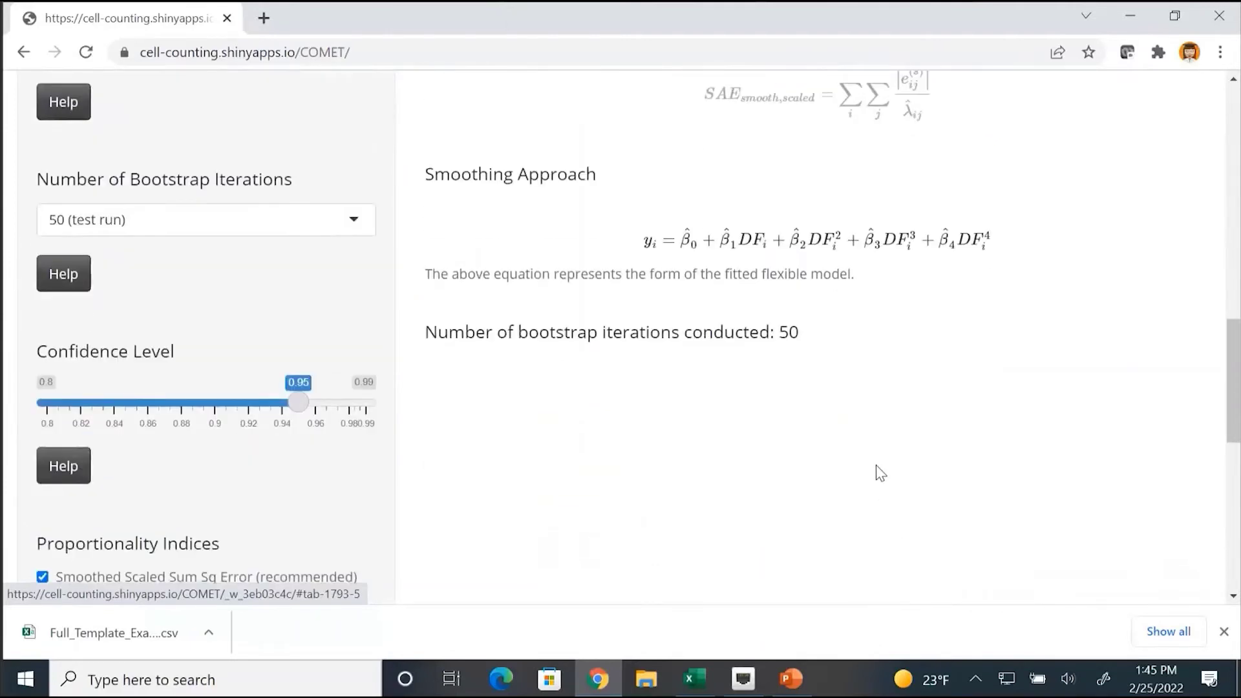
{"action": "scroll", "coordinate": [837, 424], "scroll_direction": "up", "scroll_amount": 20}
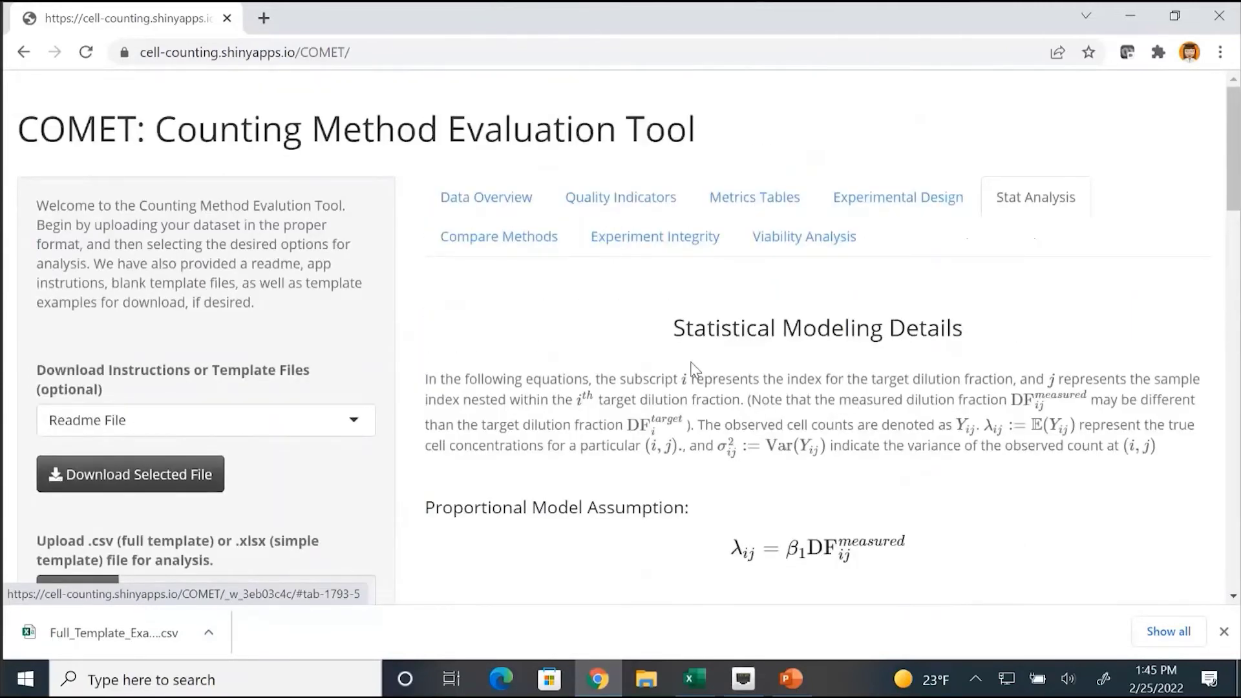
Open the Compare Methods results and examine the Comparison Table, including its Significant column, for each pair of counting methods.
{"action": "left_click", "coordinate": [521, 246]}
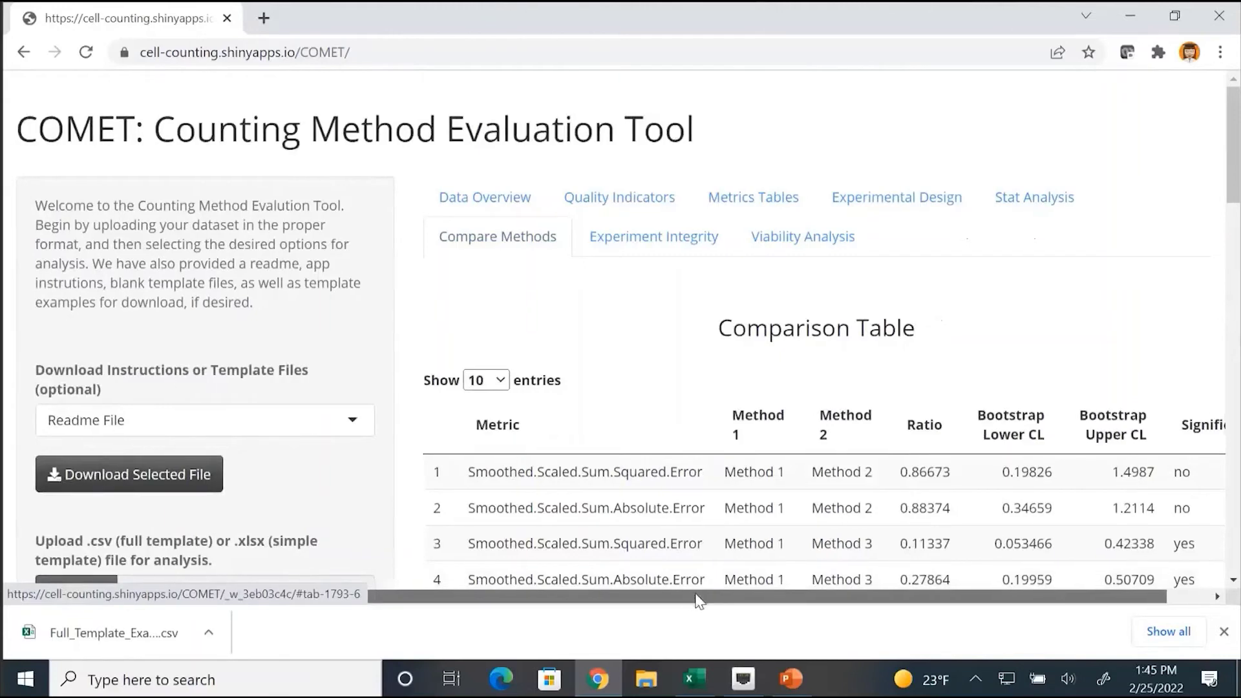
{"action": "left_click_drag", "start_coordinate": [699, 598], "coordinate": [730, 601]}
{"action": "scroll", "coordinate": [634, 493], "scroll_direction": "down", "scroll_amount": 3}
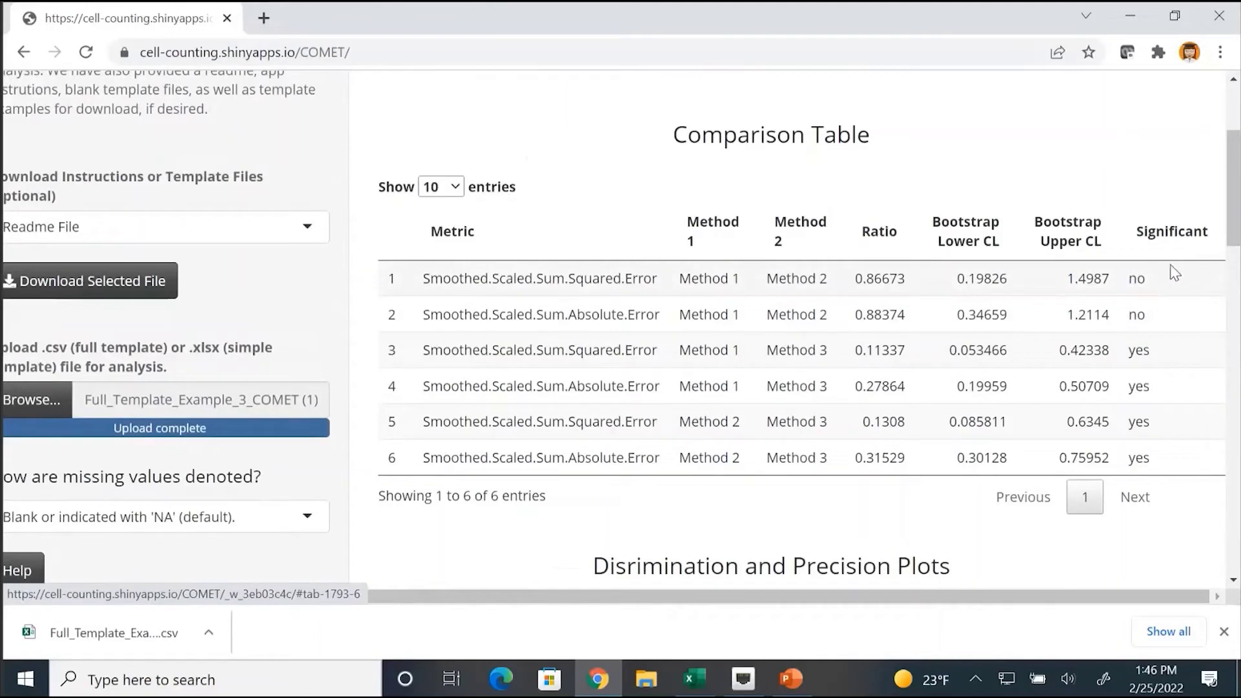
{"action": "scroll", "coordinate": [1169, 280], "scroll_direction": "up", "scroll_amount": 1}
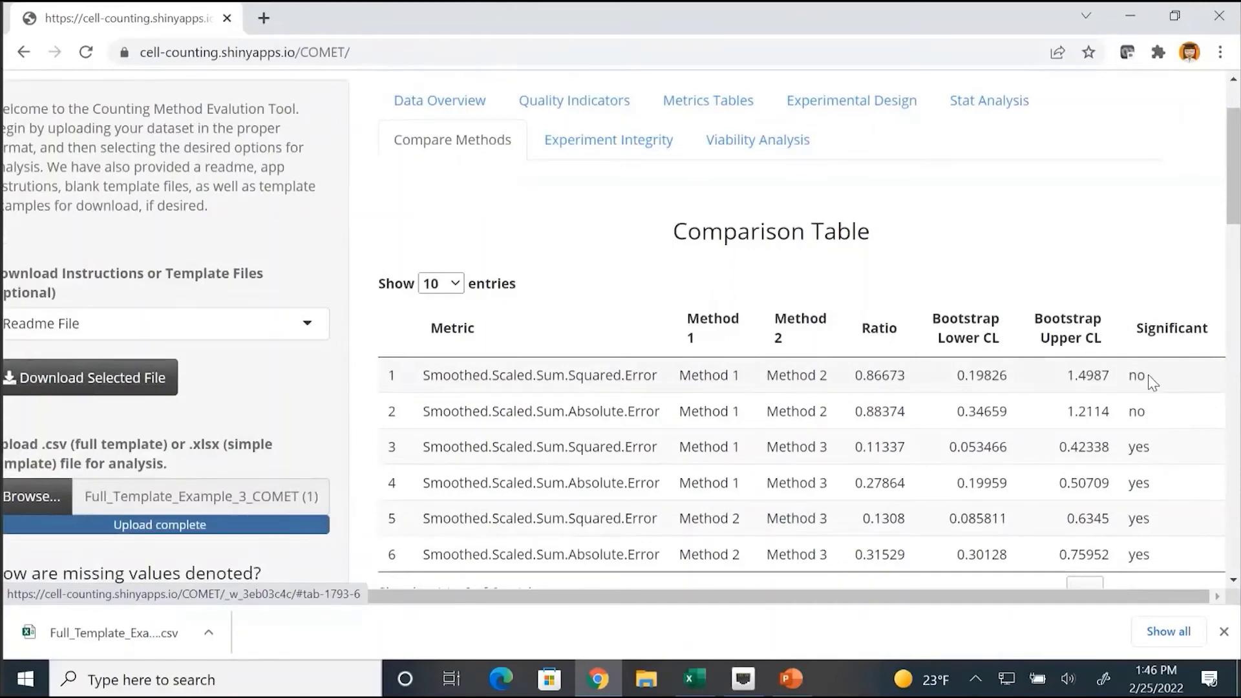
{"action": "scroll", "coordinate": [1149, 381], "scroll_direction": "down", "scroll_amount": 3}
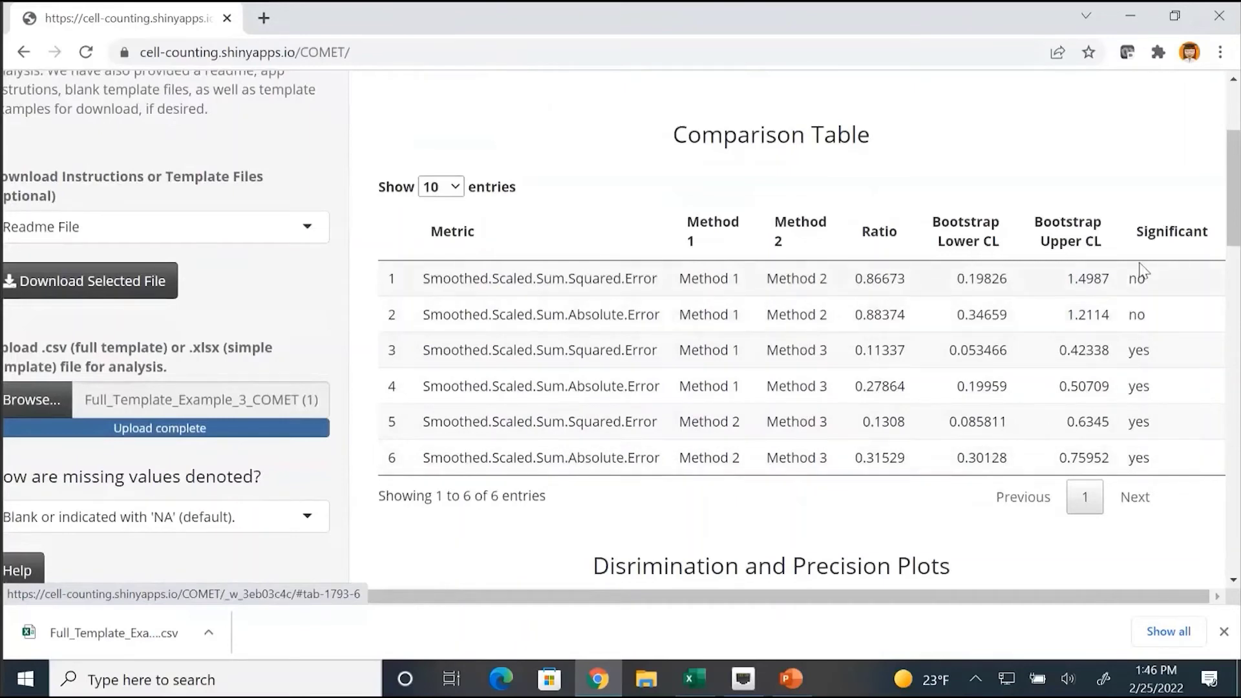
{"action": "scroll", "coordinate": [959, 444], "scroll_direction": "down", "scroll_amount": 1}
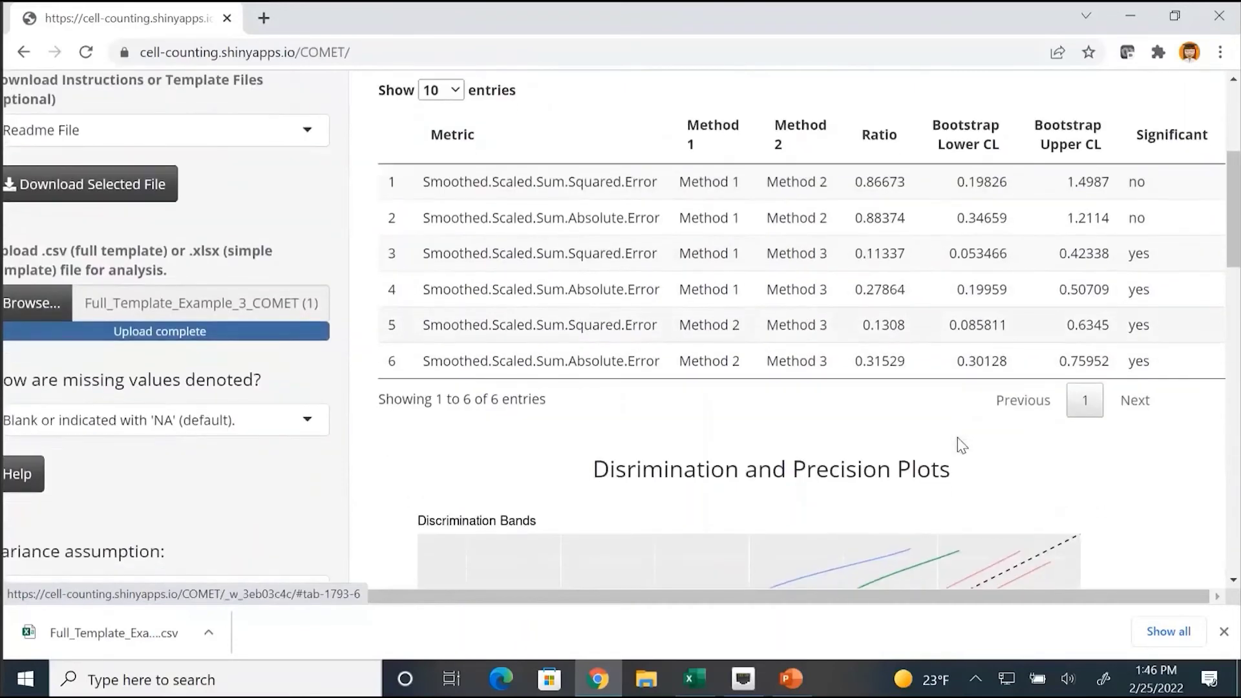
Examine the Discrimination Bands and Precision Range plots and the Bias Comparison Table, and return to the start of the Compare Methods results.
{"action": "scroll", "coordinate": [956, 437], "scroll_direction": "down", "scroll_amount": 2}
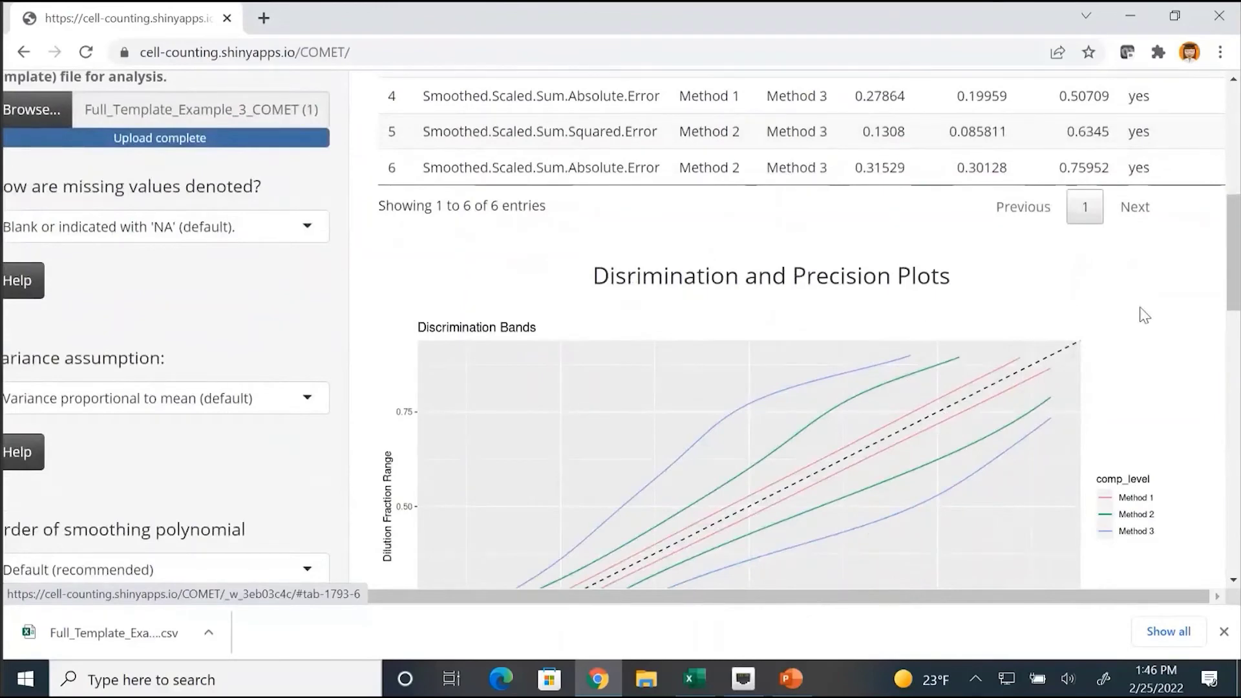
{"action": "scroll", "coordinate": [1150, 314], "scroll_direction": "down", "scroll_amount": 1}
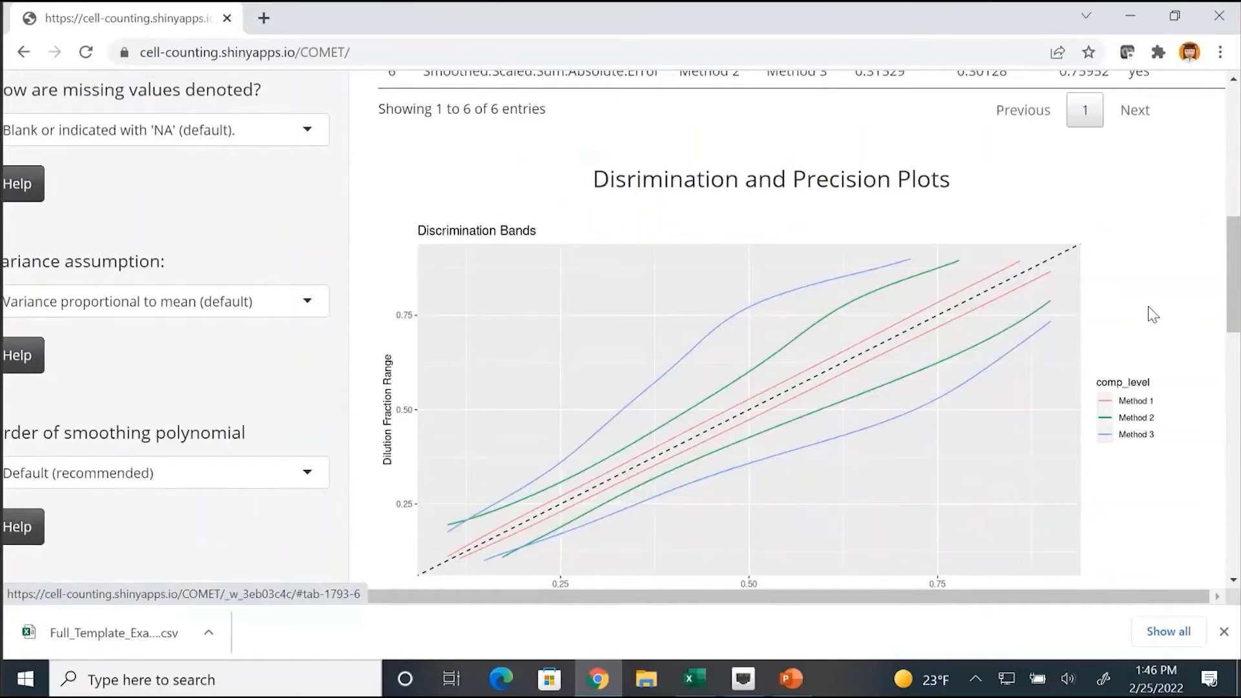
{"action": "scroll", "coordinate": [1153, 315], "scroll_direction": "down", "scroll_amount": 1}
{"action": "scroll", "coordinate": [1150, 314], "scroll_direction": "down", "scroll_amount": 1}
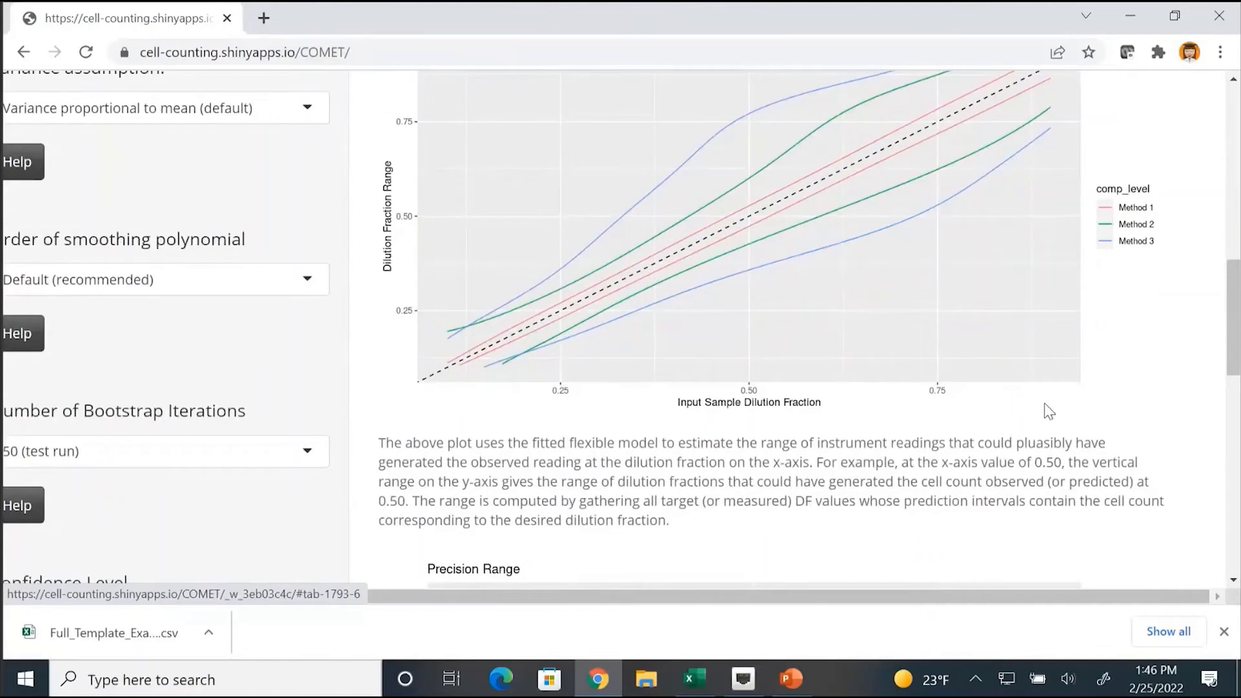
{"action": "scroll", "coordinate": [1080, 409], "scroll_direction": "down", "scroll_amount": 4}
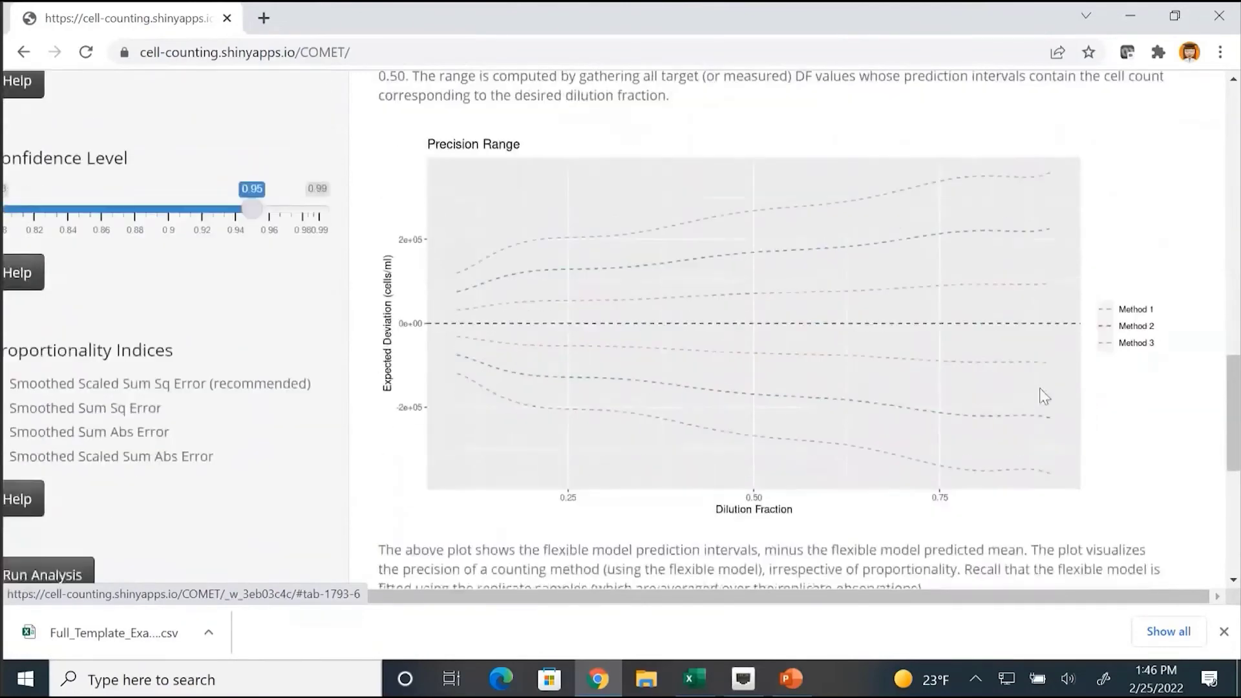
{"action": "scroll", "coordinate": [1044, 397], "scroll_direction": "down", "scroll_amount": 2}
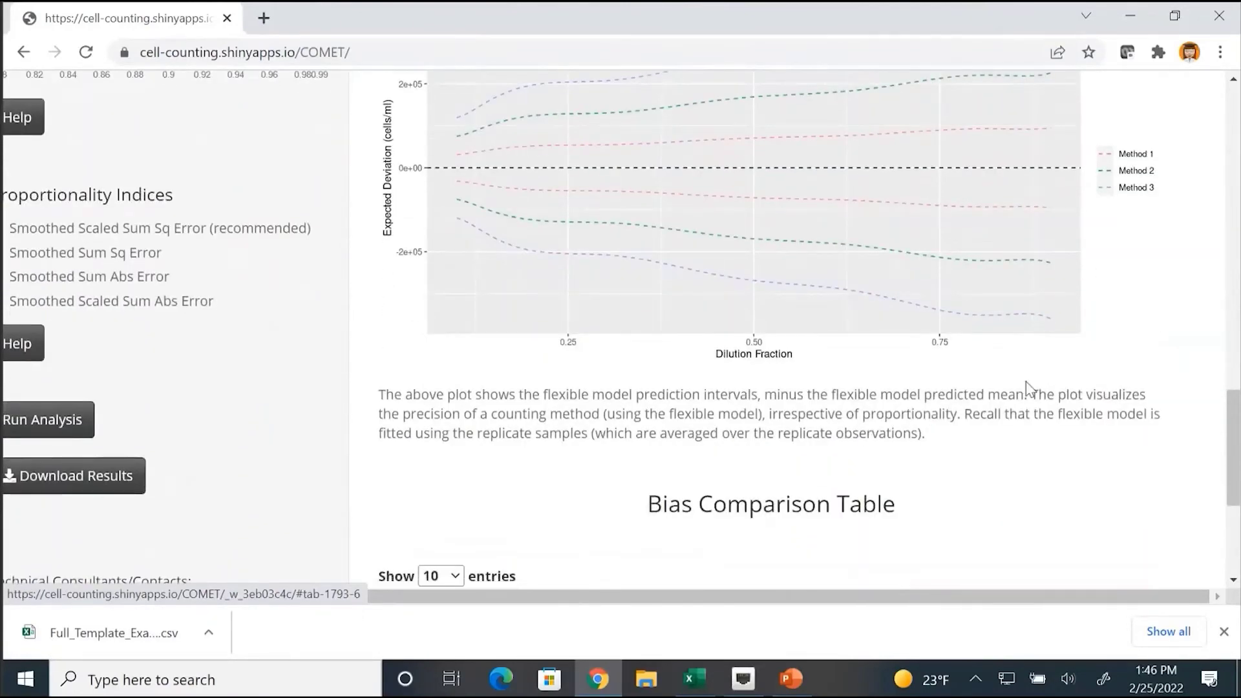
{"action": "scroll", "coordinate": [1026, 382], "scroll_direction": "down", "scroll_amount": 1}
{"action": "scroll", "coordinate": [1030, 383], "scroll_direction": "down", "scroll_amount": 3}
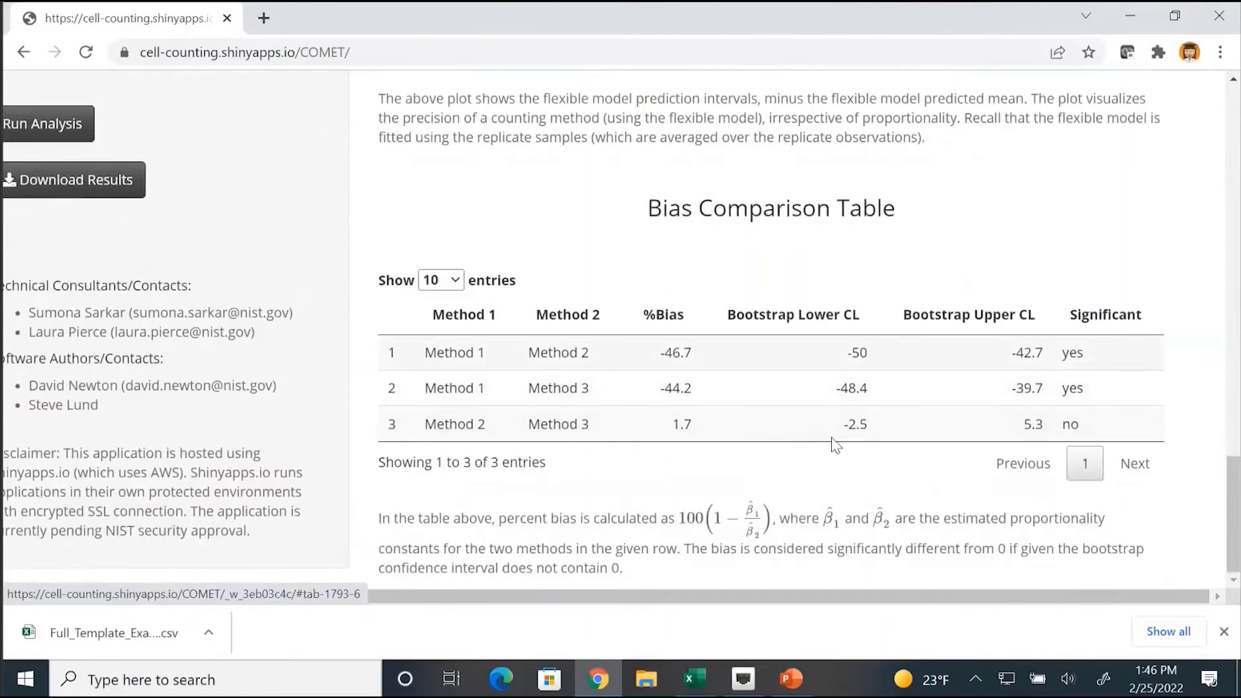
{"action": "scroll", "coordinate": [945, 385], "scroll_direction": "up", "scroll_amount": 20}
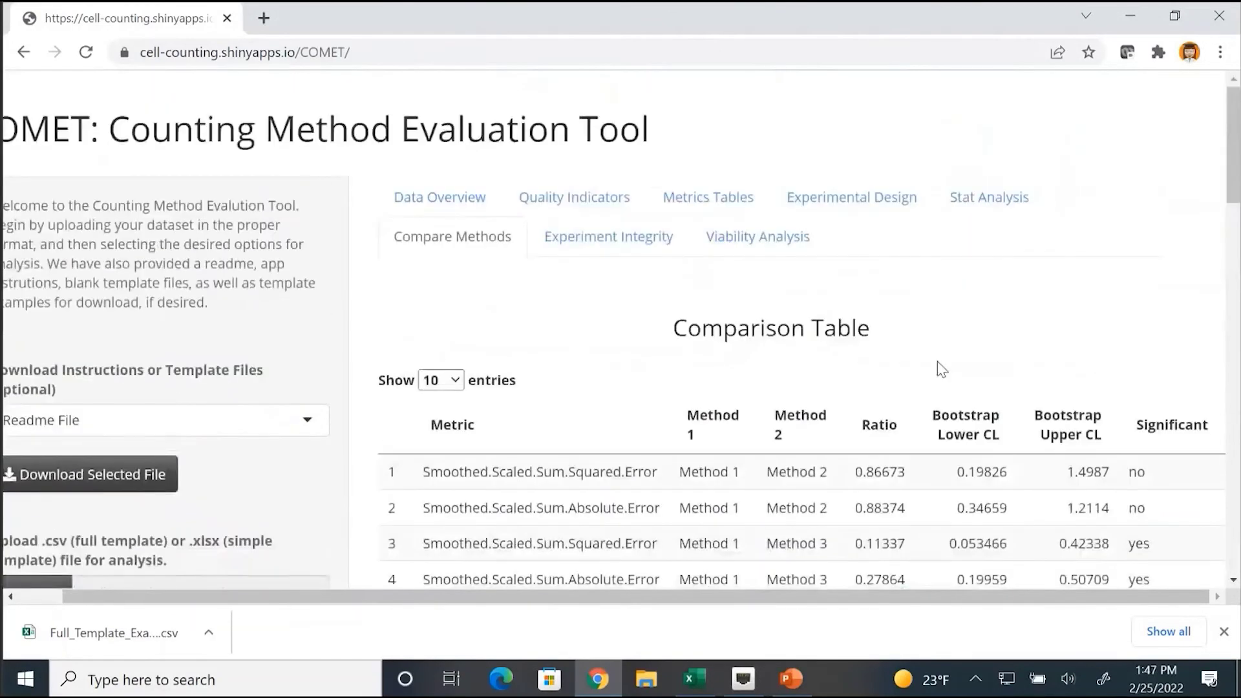
Open the Experiment Integrity results and examine the Sample Integrity Over Time plot for the three counting methods.
{"action": "left_click", "coordinate": [613, 242]}
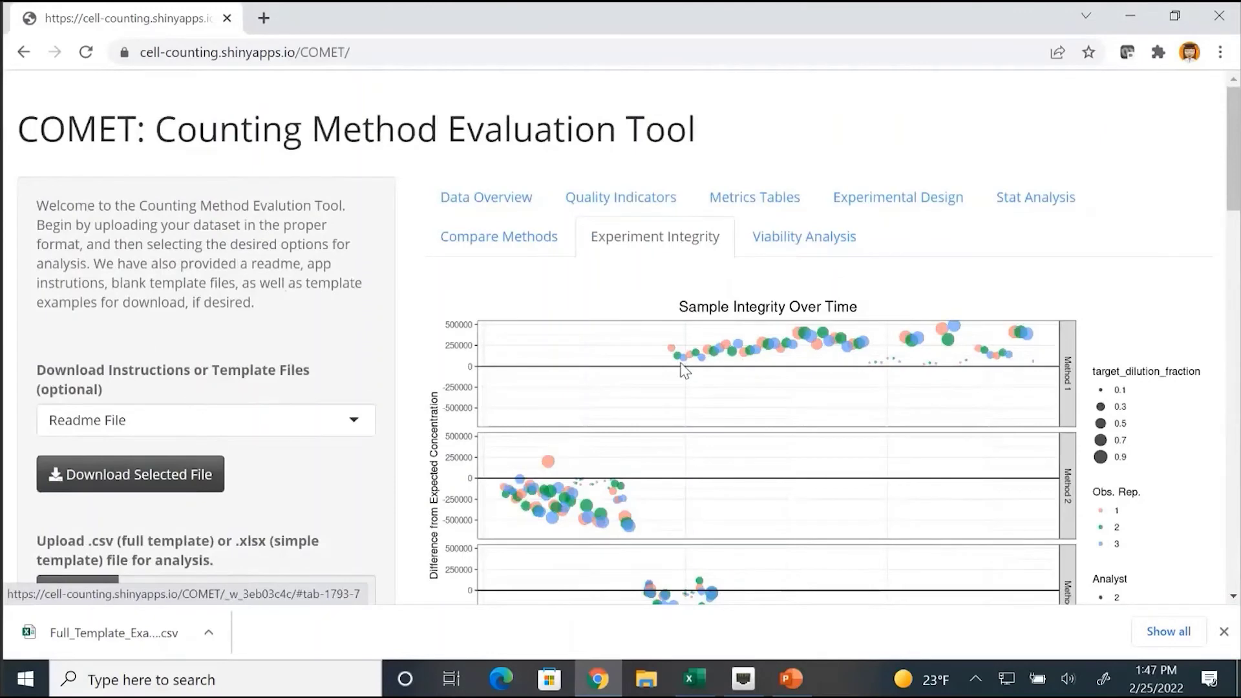
{"action": "scroll", "coordinate": [729, 390], "scroll_direction": "down", "scroll_amount": 3}
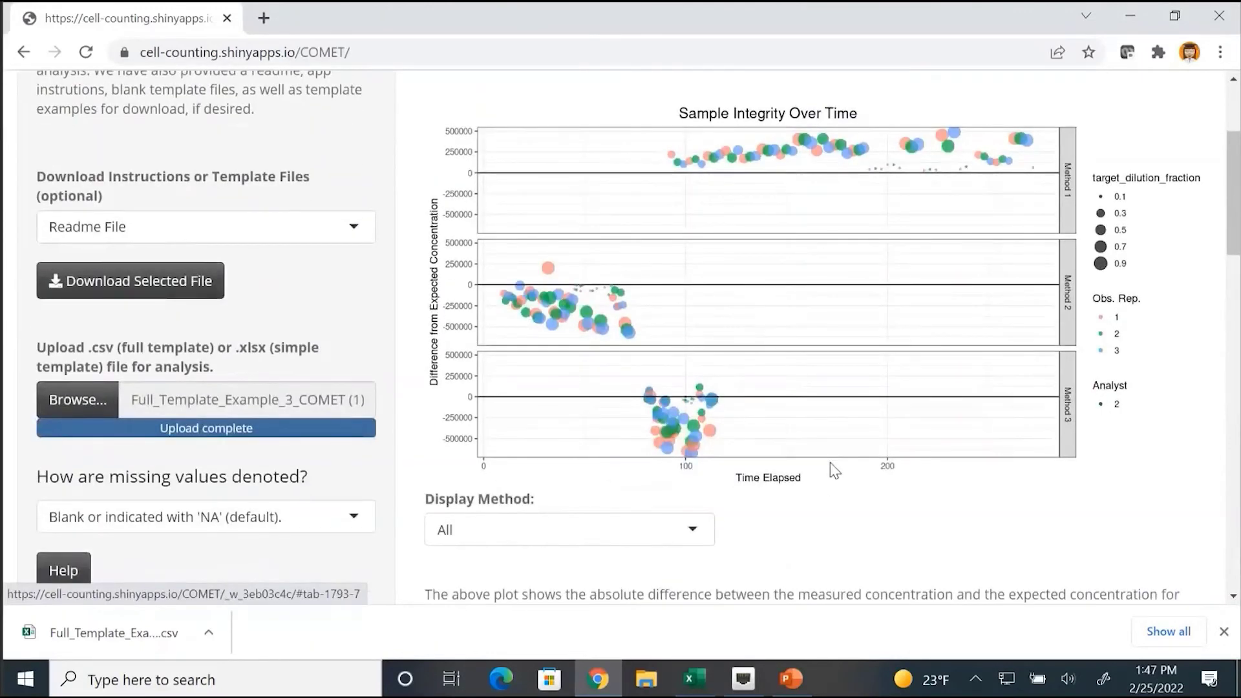
{"action": "scroll", "coordinate": [844, 468], "scroll_direction": "up", "scroll_amount": 2}
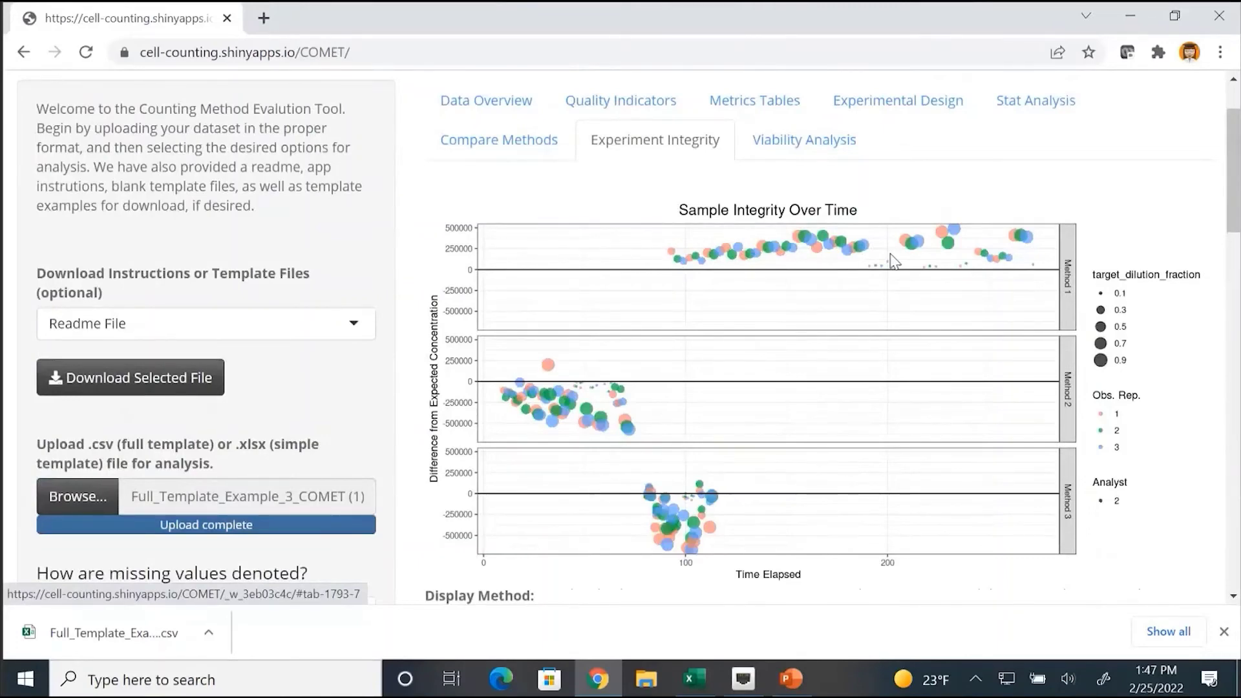
Examine the Pipette Error and Viability Over Time Comparison plots in the Experiment Integrity results, and return to the start of the page.
{"action": "scroll", "coordinate": [892, 261], "scroll_direction": "down", "scroll_amount": 5}
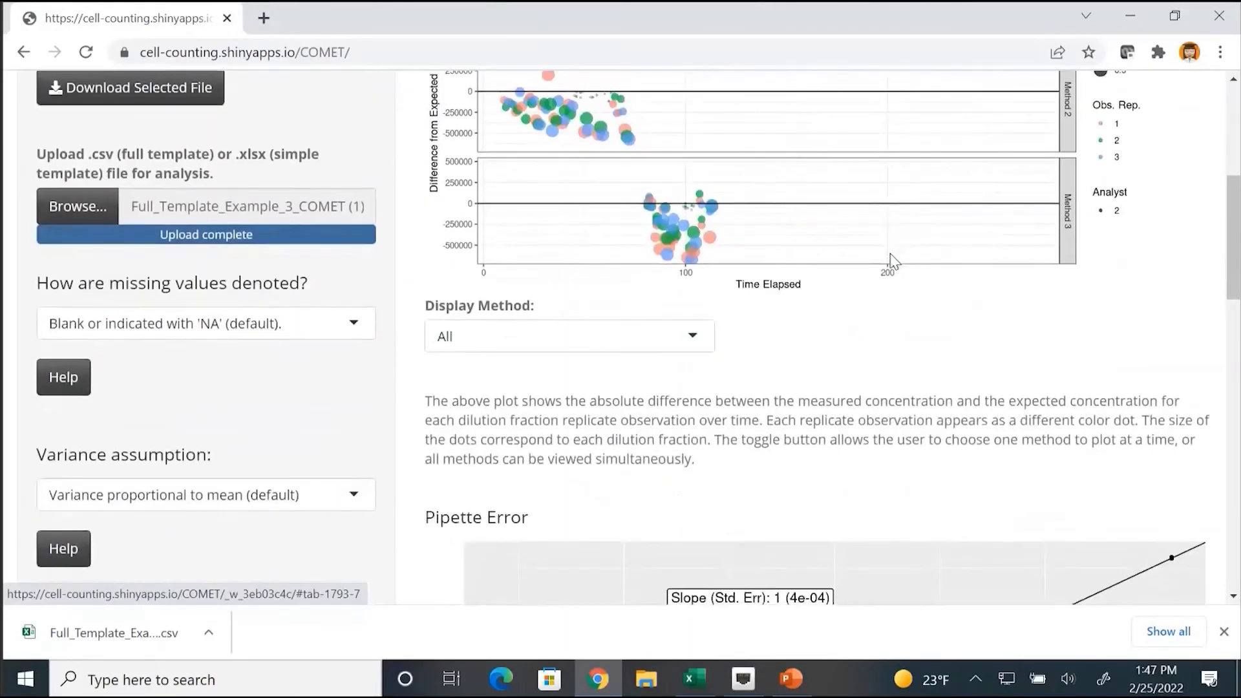
{"action": "scroll", "coordinate": [892, 260], "scroll_direction": "down", "scroll_amount": 6}
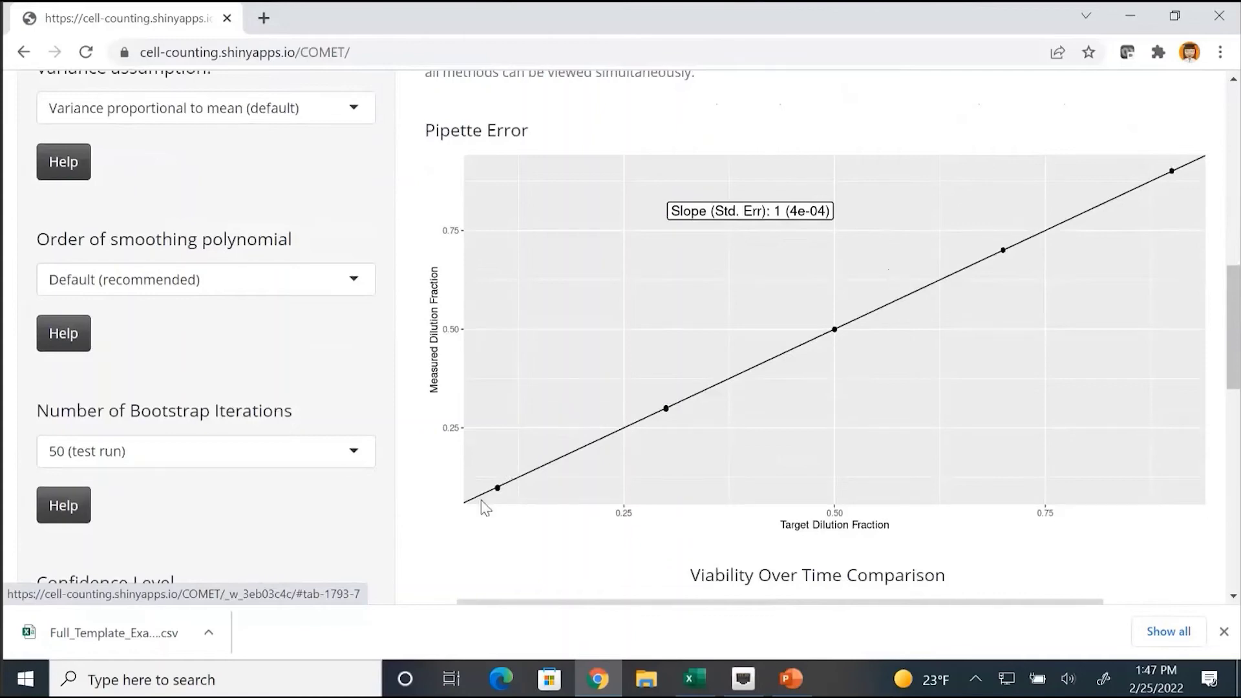
{"action": "scroll", "coordinate": [1076, 296], "scroll_direction": "down", "scroll_amount": 6}
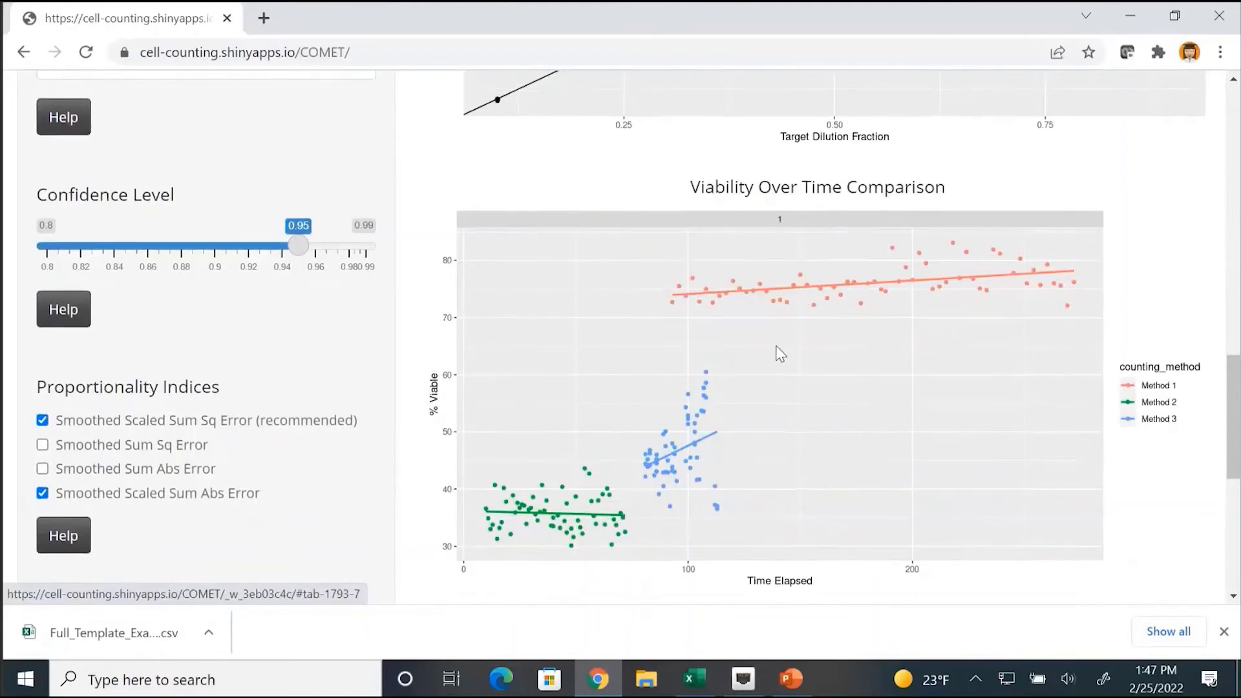
{"action": "scroll", "coordinate": [776, 339], "scroll_direction": "down", "scroll_amount": 6}
{"action": "scroll", "coordinate": [945, 367], "scroll_direction": "up", "scroll_amount": 20}
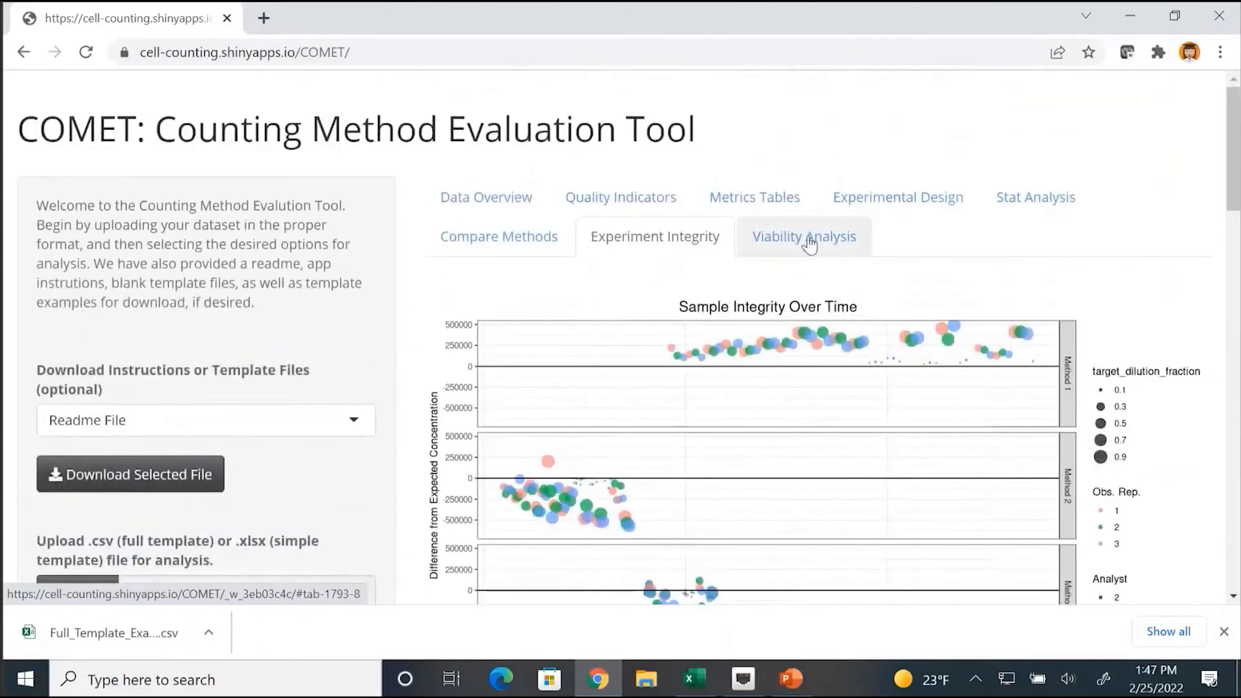
Open the Viability Analysis results and examine the viability distributions, Empirical CDF and Histogram, Pairwise Kolmogorov-Smirnov Test and Equivalence of Mean Percent Viable Cells table.
{"action": "left_click", "coordinate": [810, 244]}
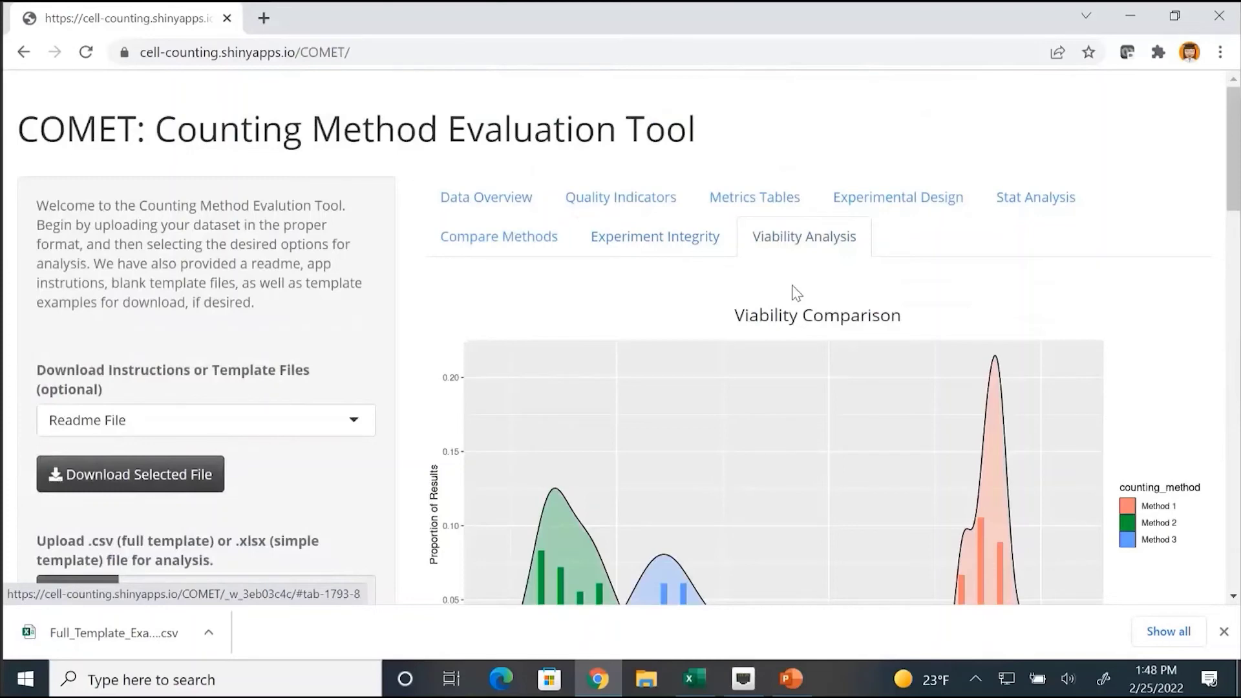
{"action": "scroll", "coordinate": [790, 289], "scroll_direction": "down", "scroll_amount": 3}
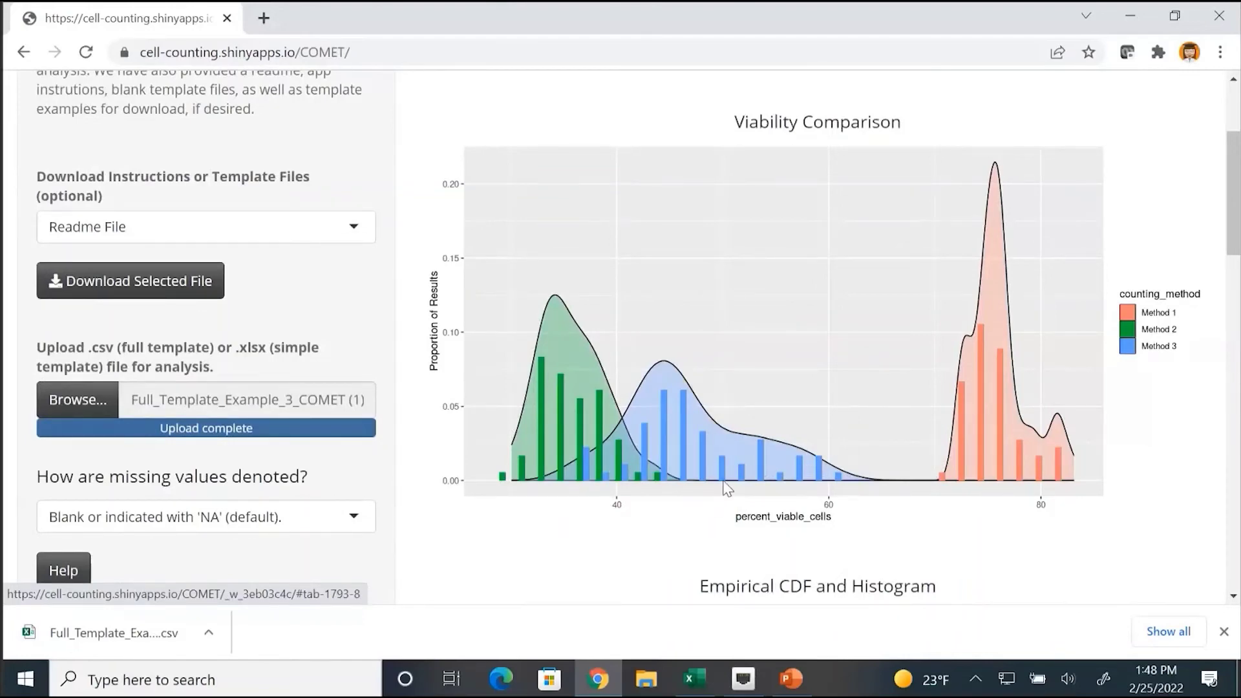
{"action": "scroll", "coordinate": [724, 494], "scroll_direction": "down", "scroll_amount": 5}
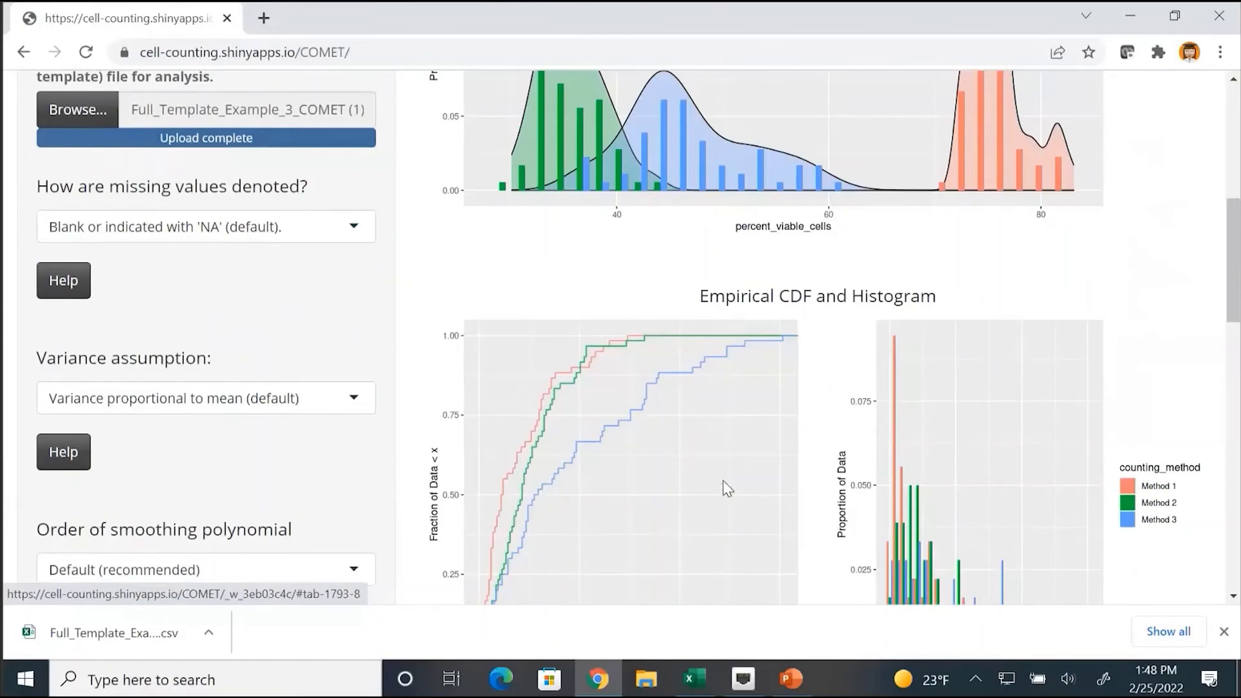
{"action": "scroll", "coordinate": [724, 485], "scroll_direction": "down", "scroll_amount": 7}
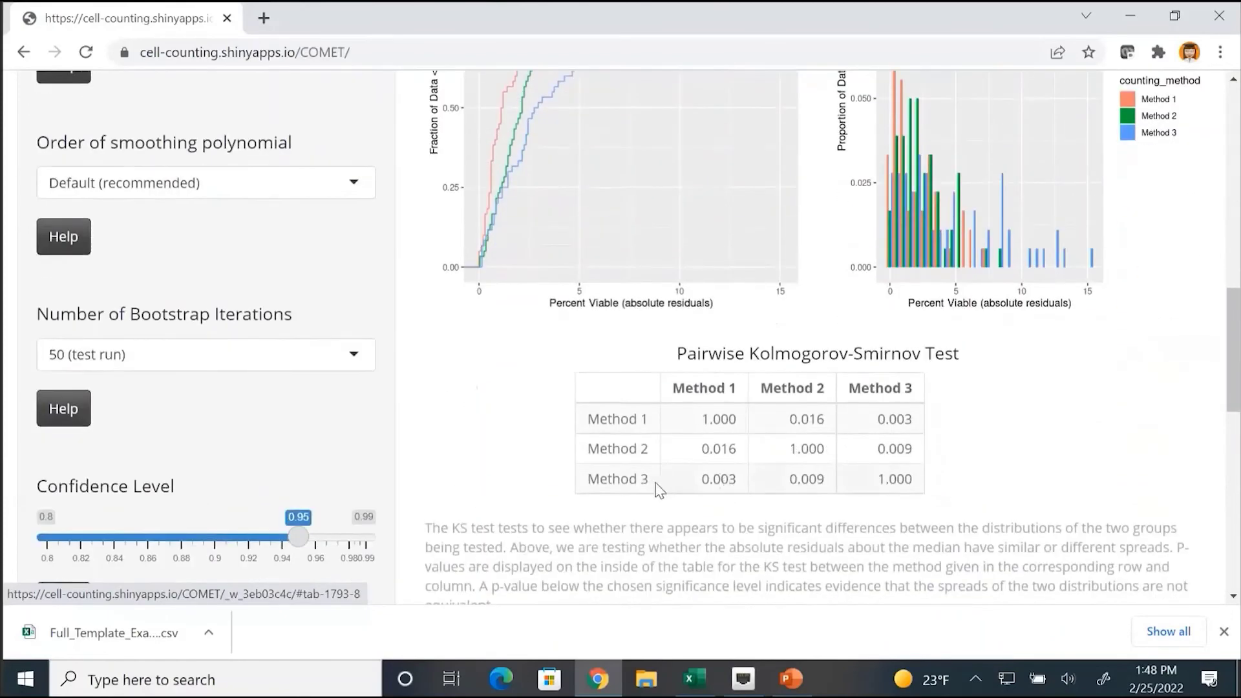
{"action": "scroll", "coordinate": [658, 490], "scroll_direction": "down", "scroll_amount": 6}
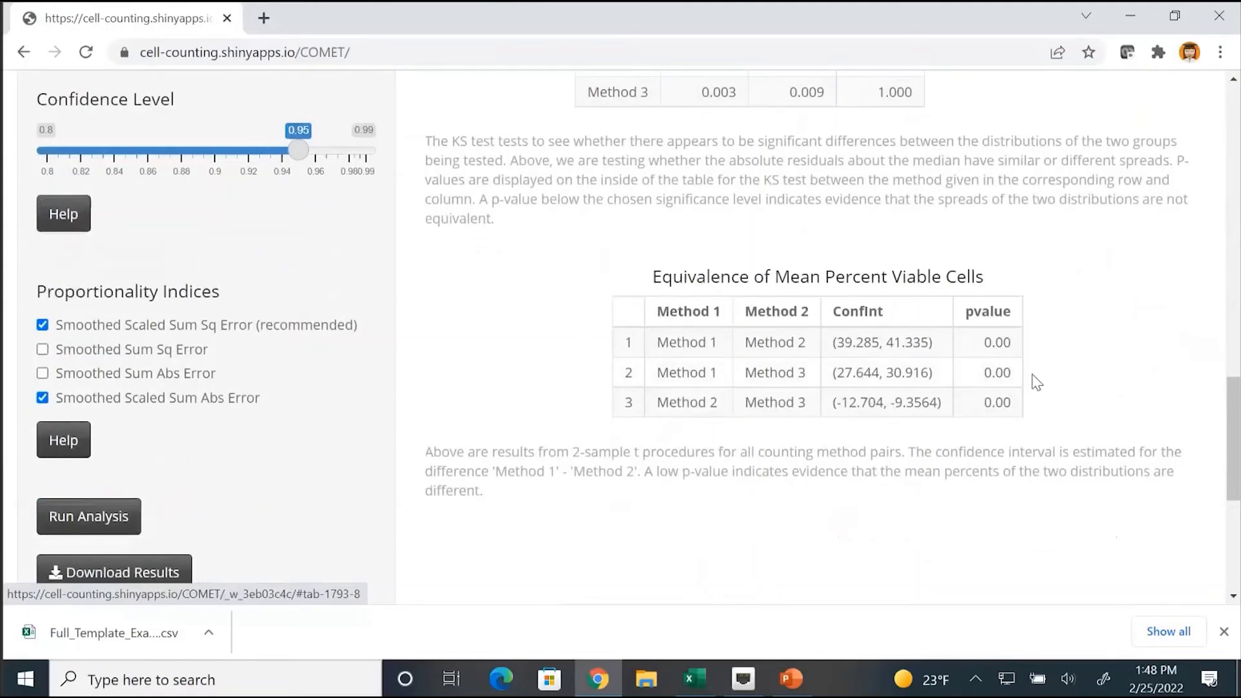
Look back over the Viability Analysis results from the Viability Comparison plot, and bring the Download Results option into view.
{"action": "scroll", "coordinate": [1041, 381], "scroll_direction": "up", "scroll_amount": 10}
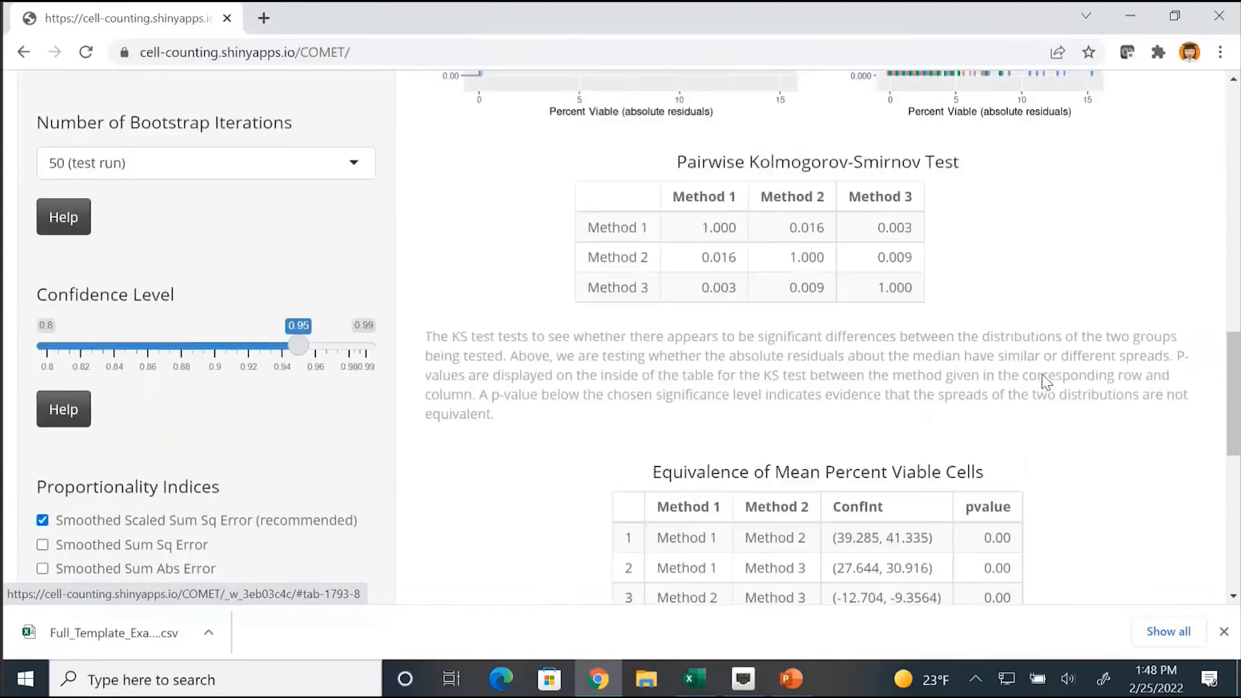
{"action": "scroll", "coordinate": [905, 366], "scroll_direction": "up", "scroll_amount": 8}
{"action": "scroll", "coordinate": [715, 308], "scroll_direction": "down", "scroll_amount": 7}
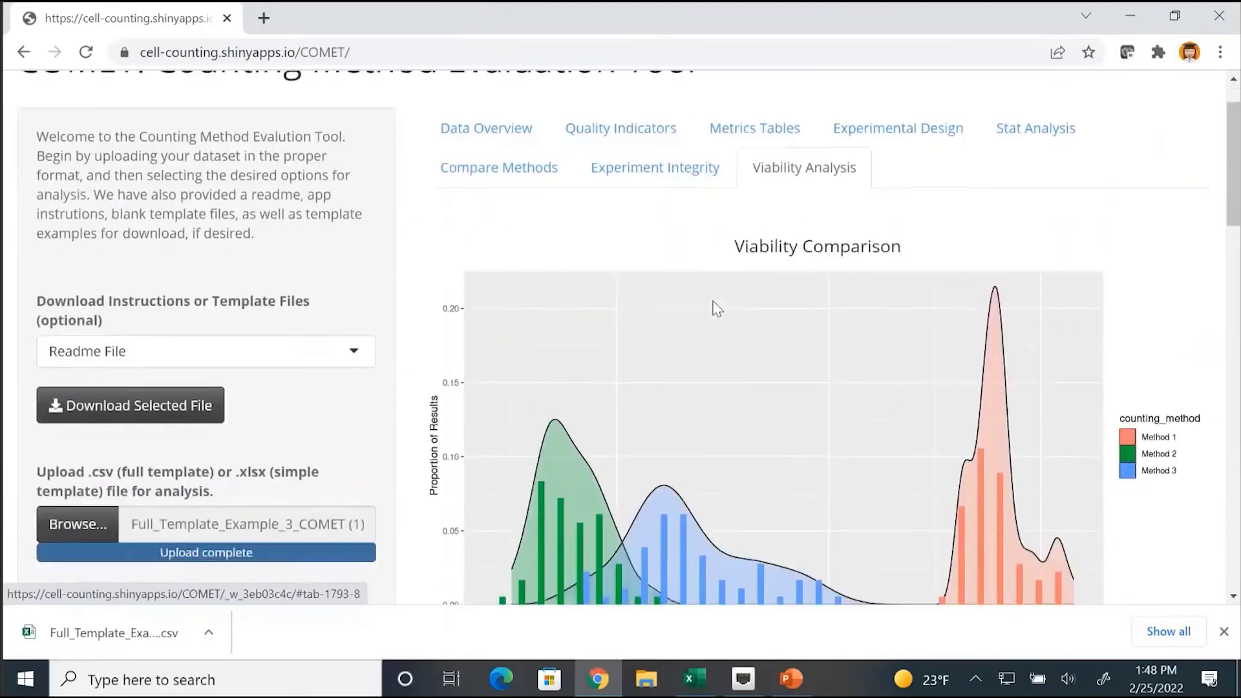
{"action": "scroll", "coordinate": [715, 308], "scroll_direction": "down", "scroll_amount": 10}
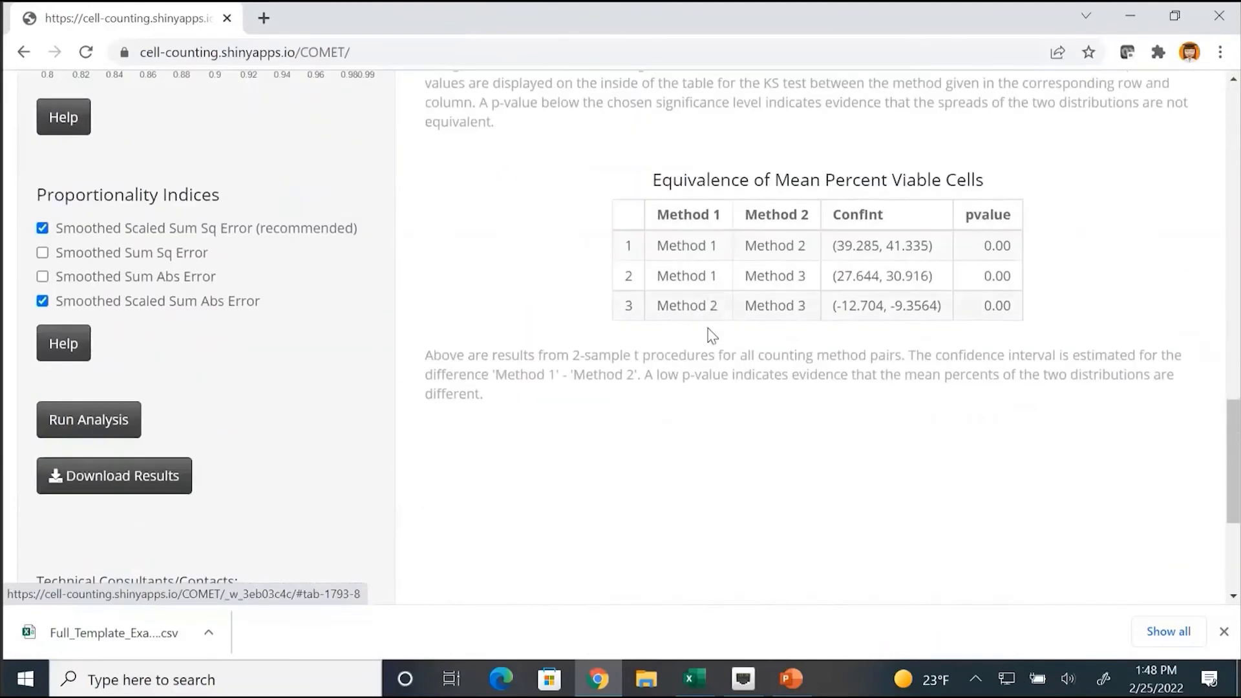
{"action": "scroll", "coordinate": [714, 341], "scroll_direction": "down", "scroll_amount": 2}
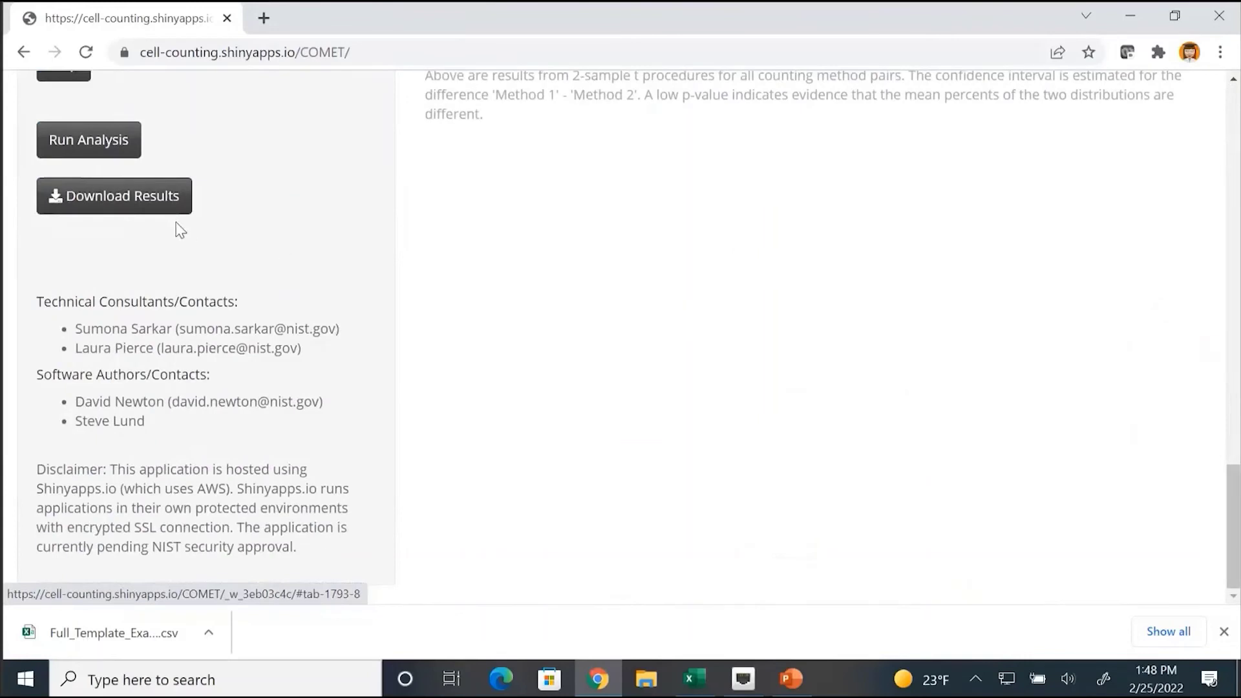